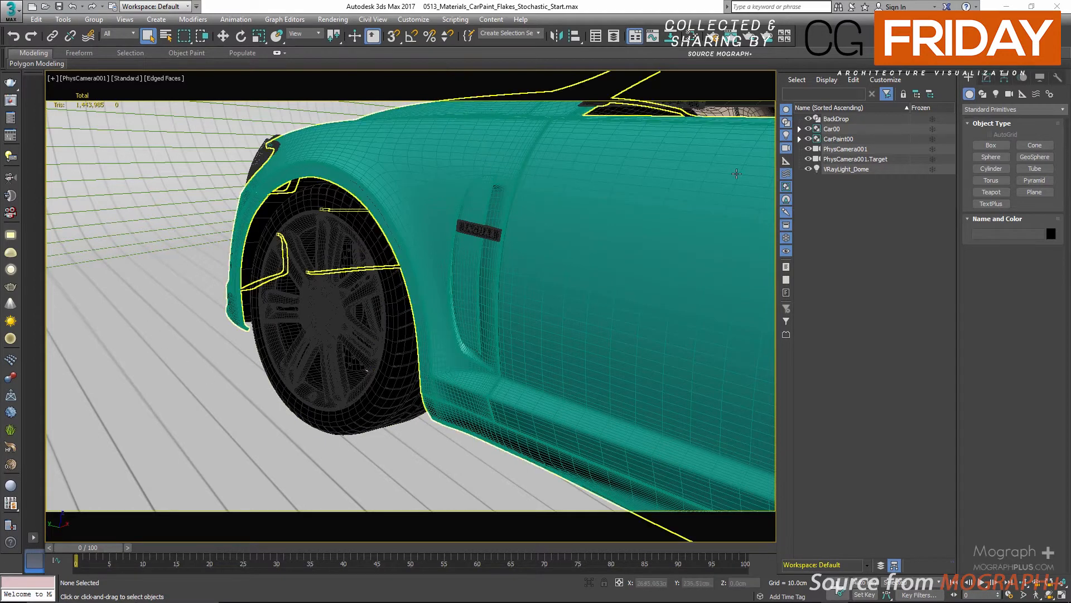
- Select VRayLight_Dome and place an instance of its VRayHDRI texture in the Slate Material Editor
{"action": "left_click", "coordinate": [858, 171]}
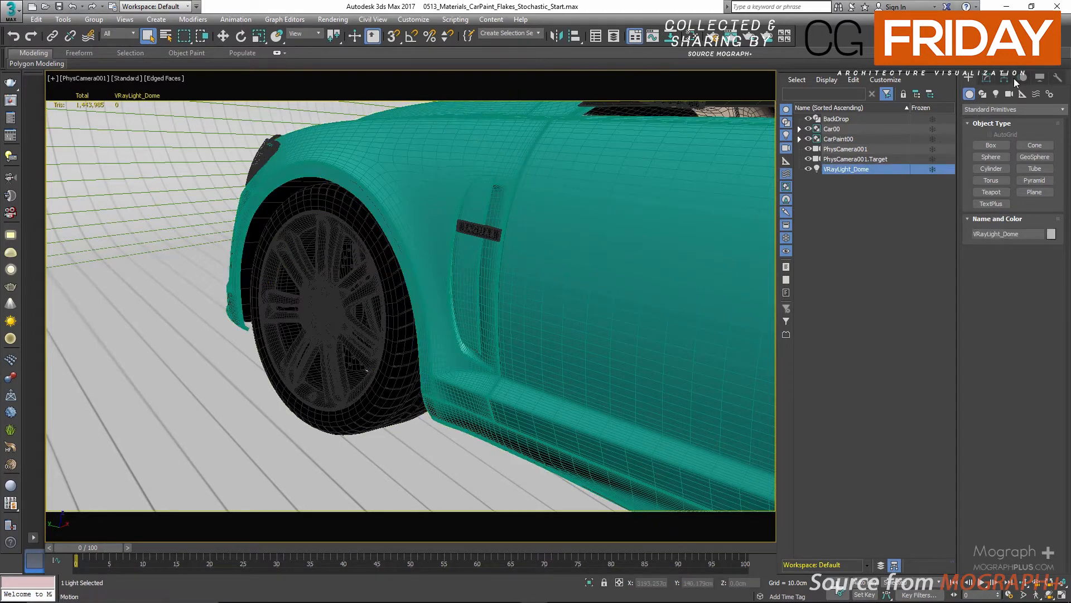
{"action": "left_click", "coordinate": [985, 80]}
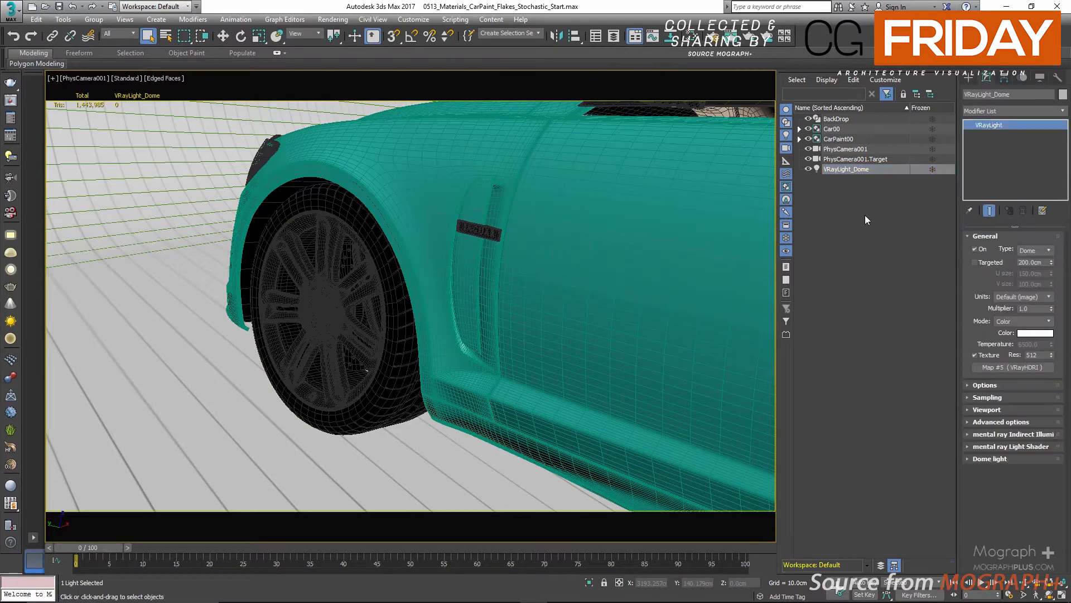
{"action": "key", "text": "m"}
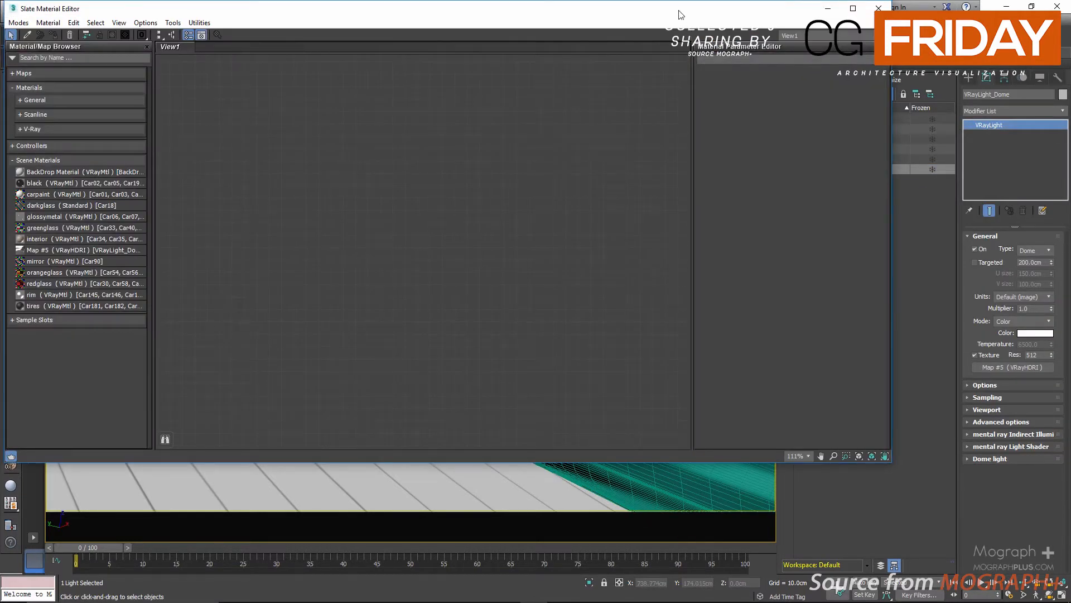
{"action": "left_click_drag", "start_coordinate": [681, 15], "coordinate": [649, 36]}
{"action": "left_click_drag", "start_coordinate": [1013, 367], "coordinate": [442, 191]}
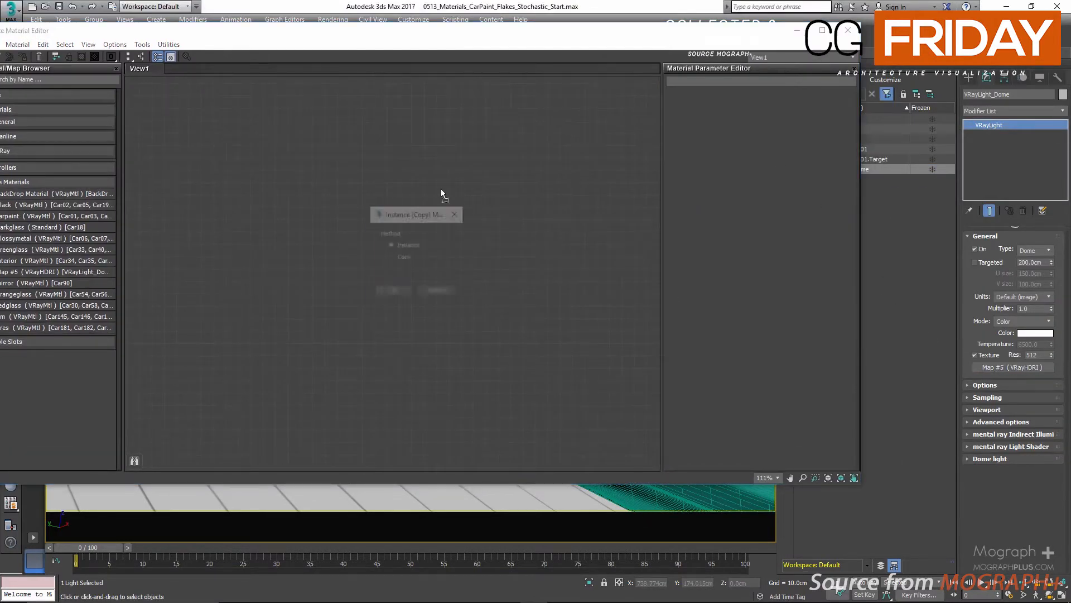
{"action": "left_click", "coordinate": [393, 292]}
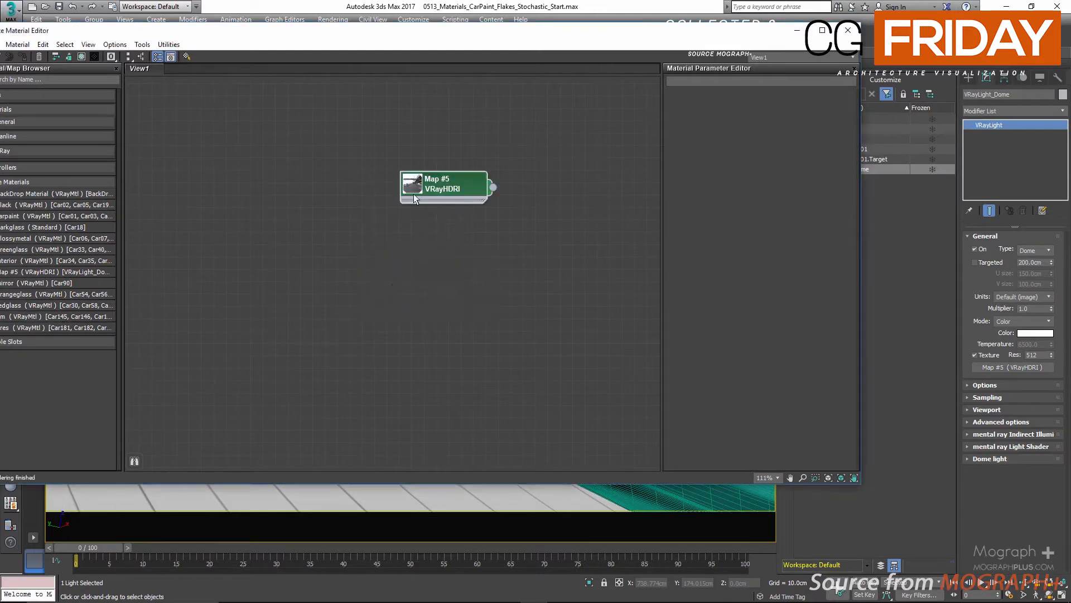
- View the dome light's HDRI image and check the bitmap file path in its map parameters
{"action": "double_click", "coordinate": [442, 184]}
{"action": "left_click", "coordinate": [774, 125]}
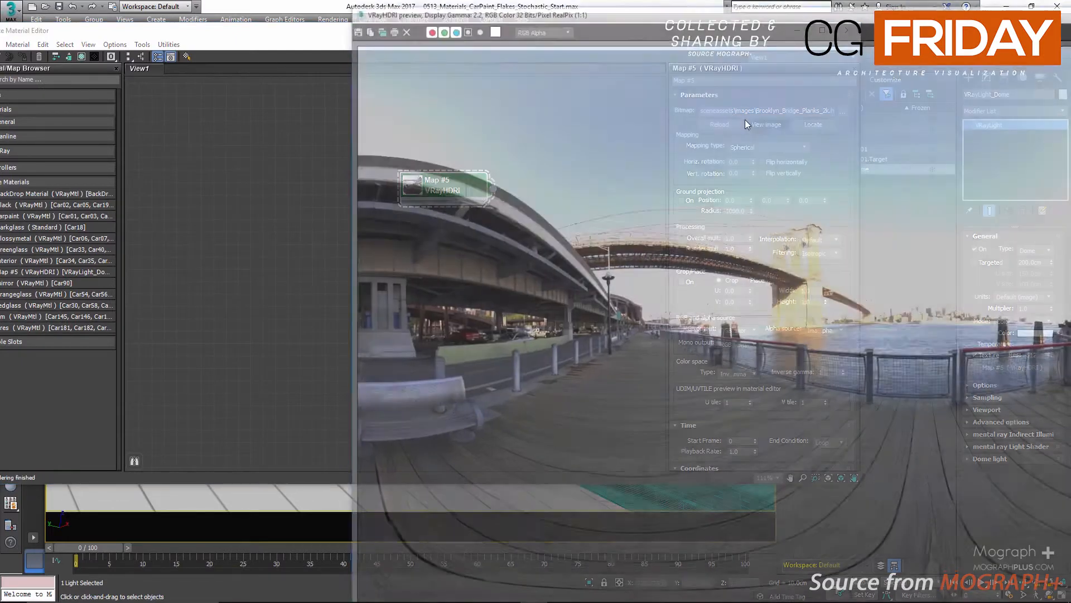
{"action": "left_click_drag", "start_coordinate": [725, 12], "coordinate": [206, 134]}
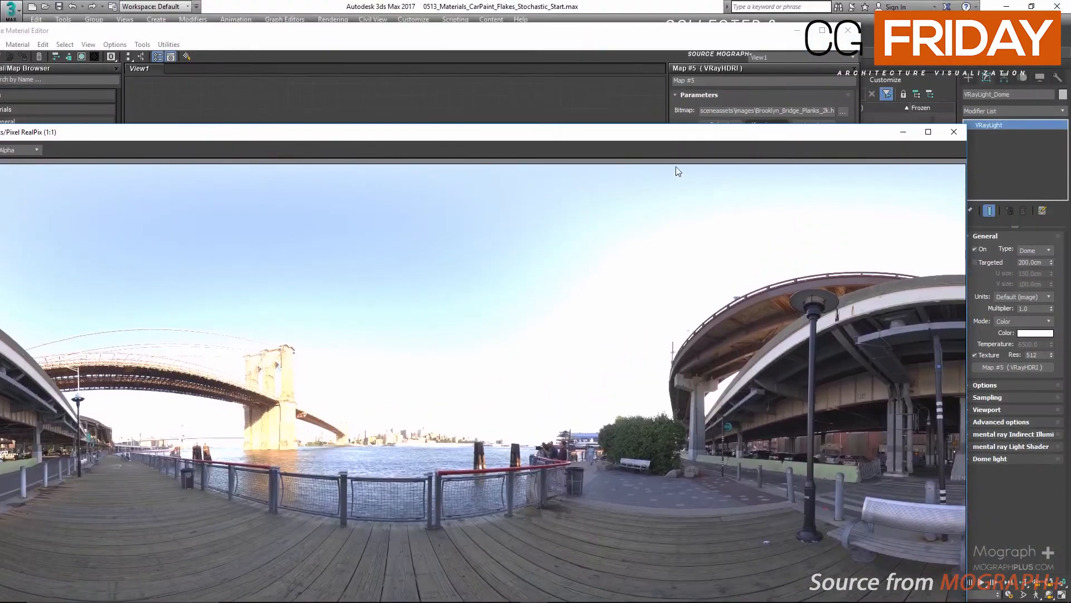
{"action": "left_click", "coordinate": [955, 132]}
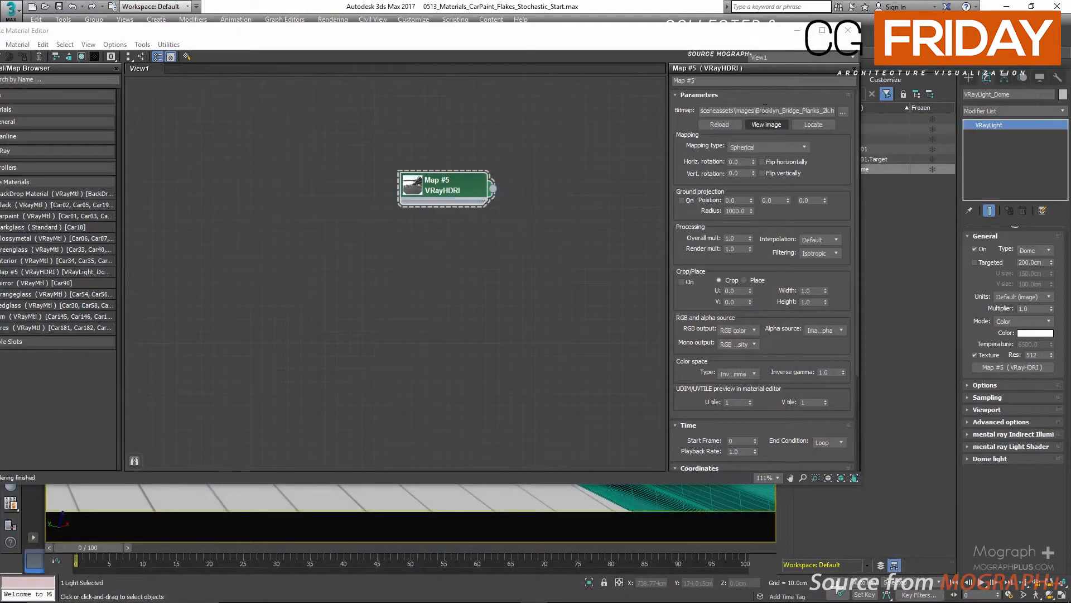
{"action": "left_click", "coordinate": [764, 110]}
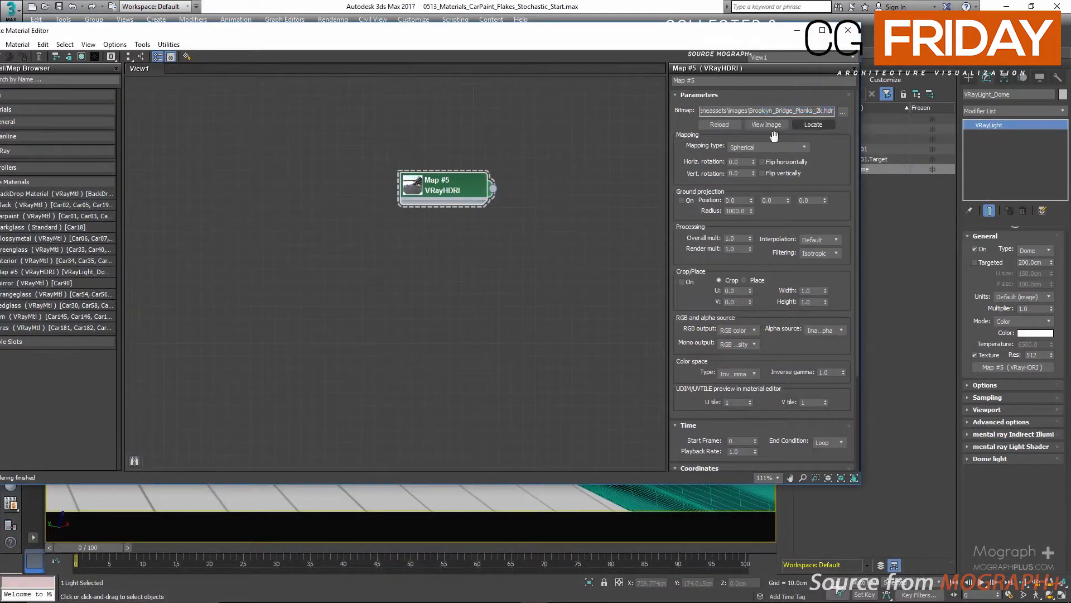
- Delete the VRayHDRI node from the graph, then create a VRayCarPaintMtl and show its parameters
{"action": "left_click", "coordinate": [552, 266]}
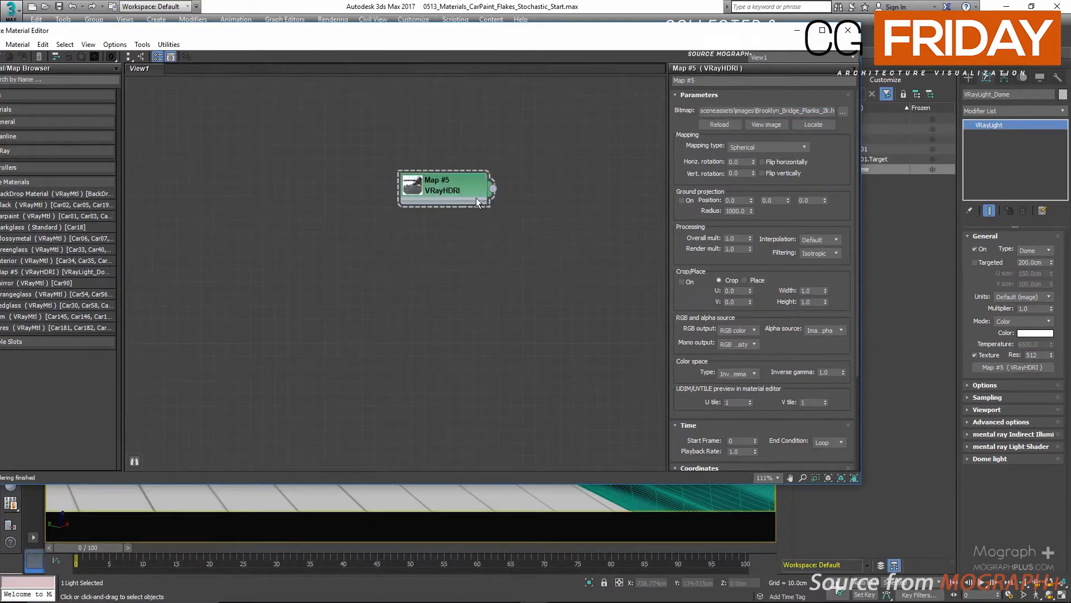
{"action": "key", "text": "Delete"}
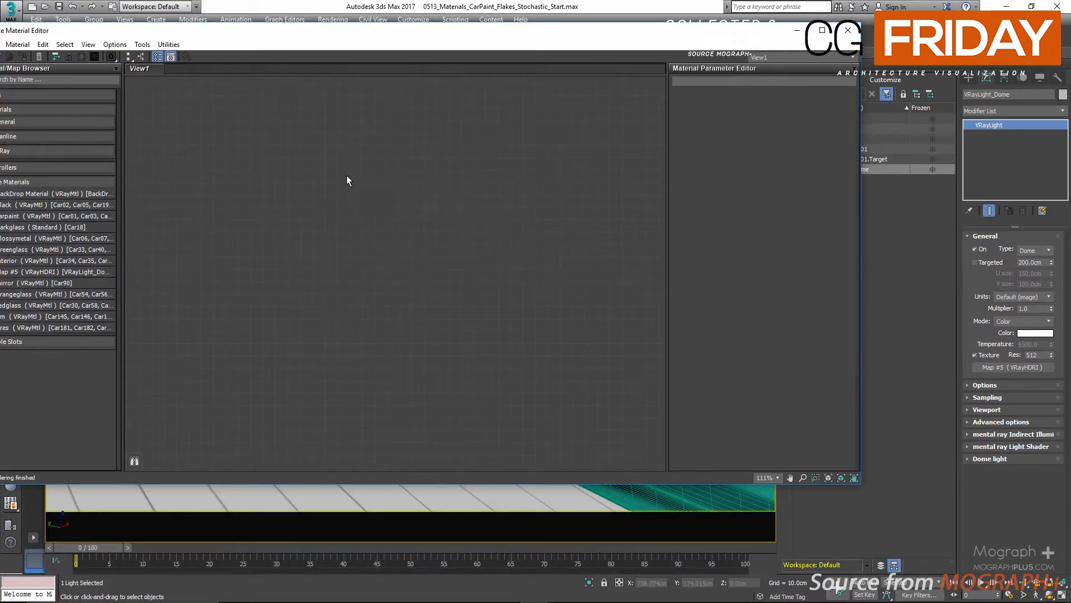
{"action": "right_click", "coordinate": [347, 172]}
{"action": "mouse_move", "coordinate": [391, 195]}
{"action": "mouse_move", "coordinate": [494, 219]}
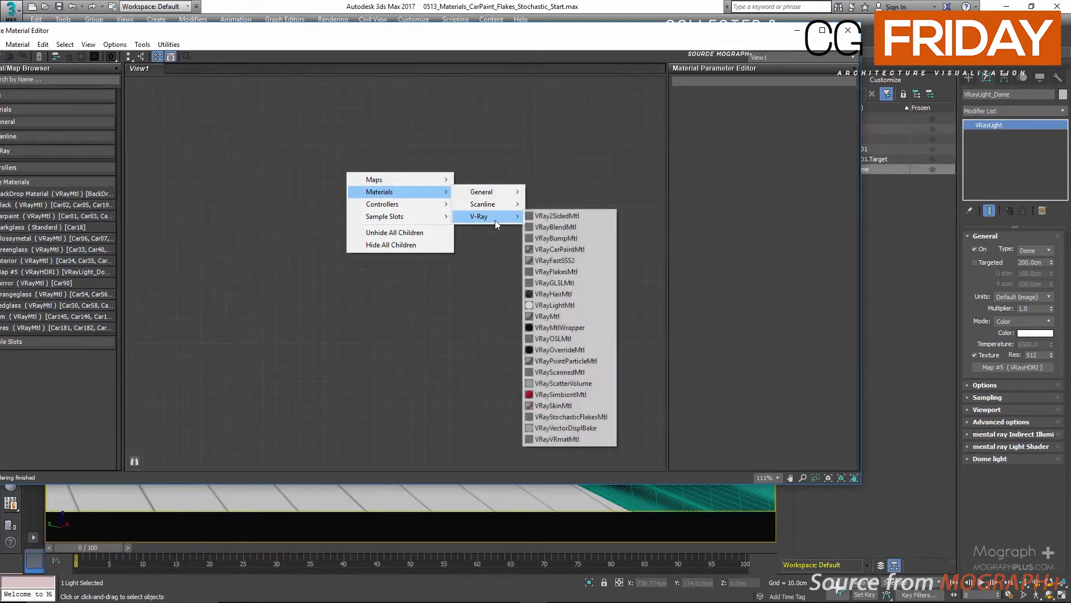
{"action": "left_click", "coordinate": [587, 246]}
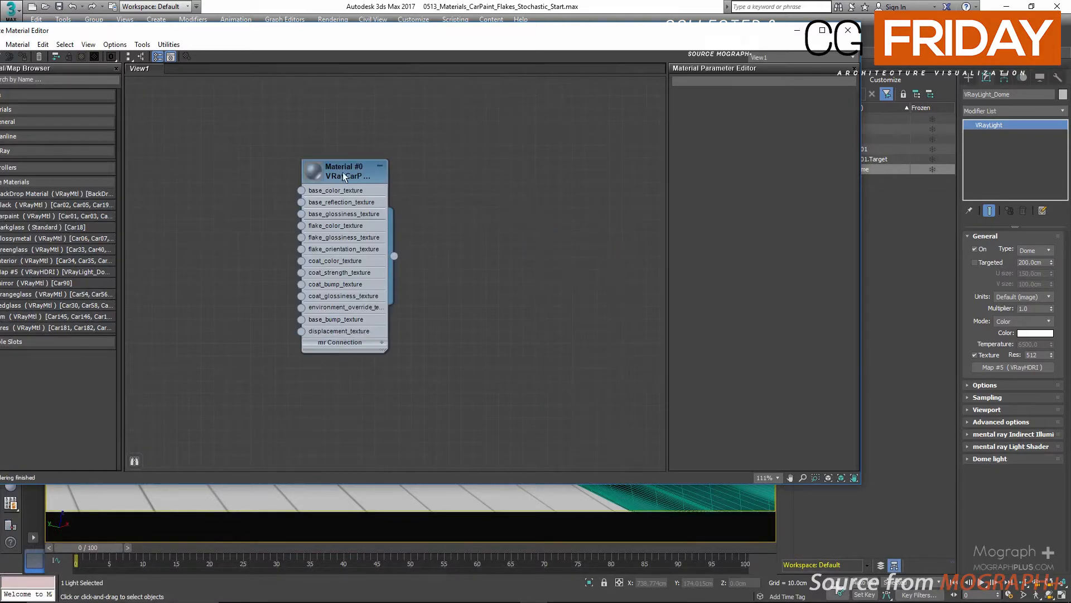
{"action": "left_click_drag", "start_coordinate": [342, 172], "coordinate": [592, 187]}
{"action": "double_click", "coordinate": [593, 187]}
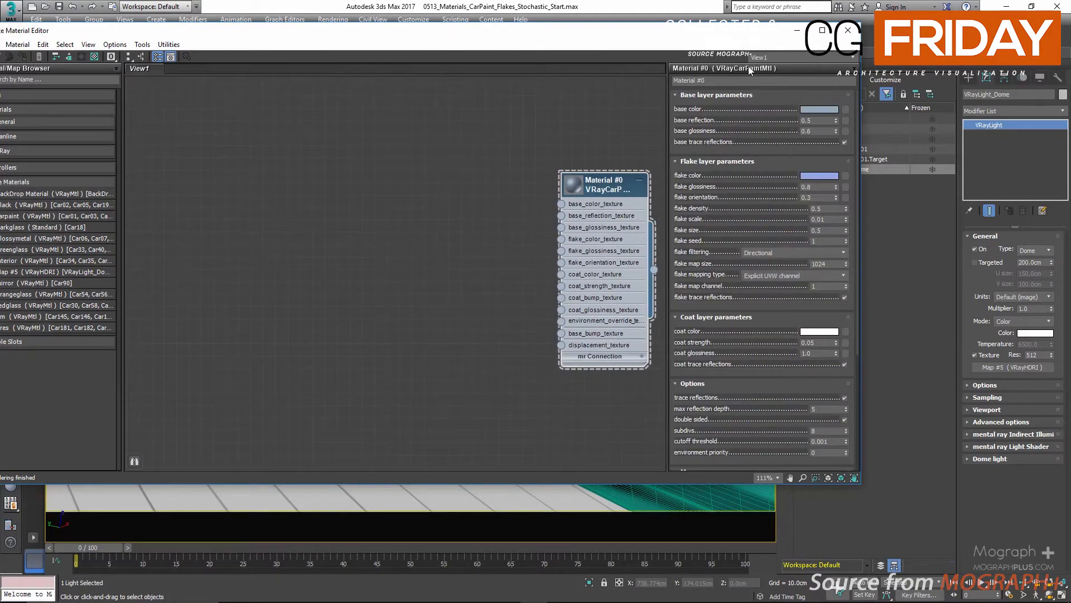
- Select the CarPaint00 group and assign the new VRayCarPaintMtl to it
{"action": "left_click_drag", "start_coordinate": [725, 35], "coordinate": [577, 41]}
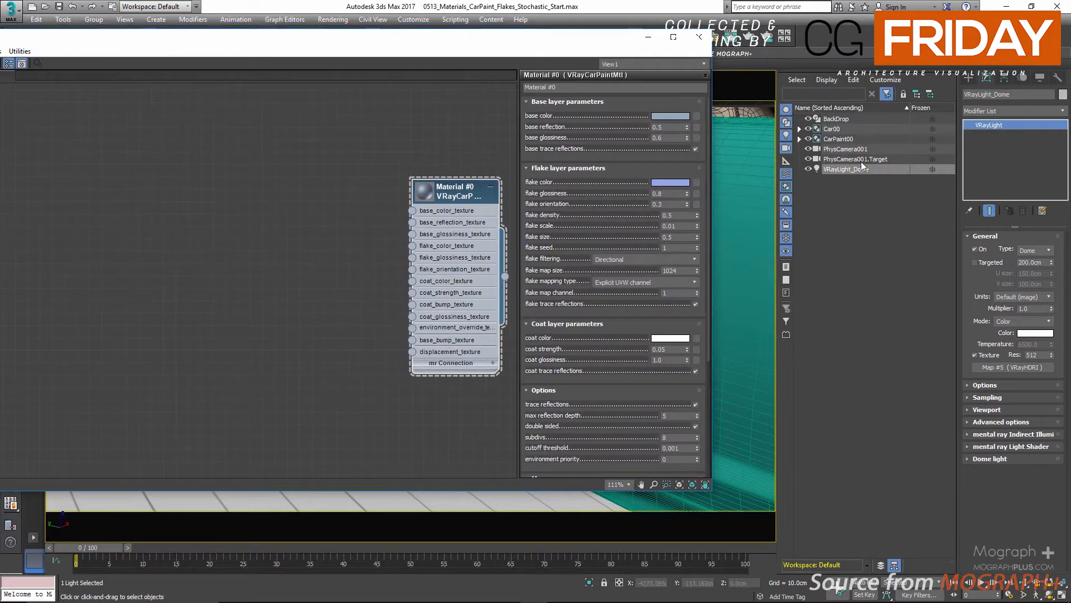
{"action": "left_click", "coordinate": [855, 139]}
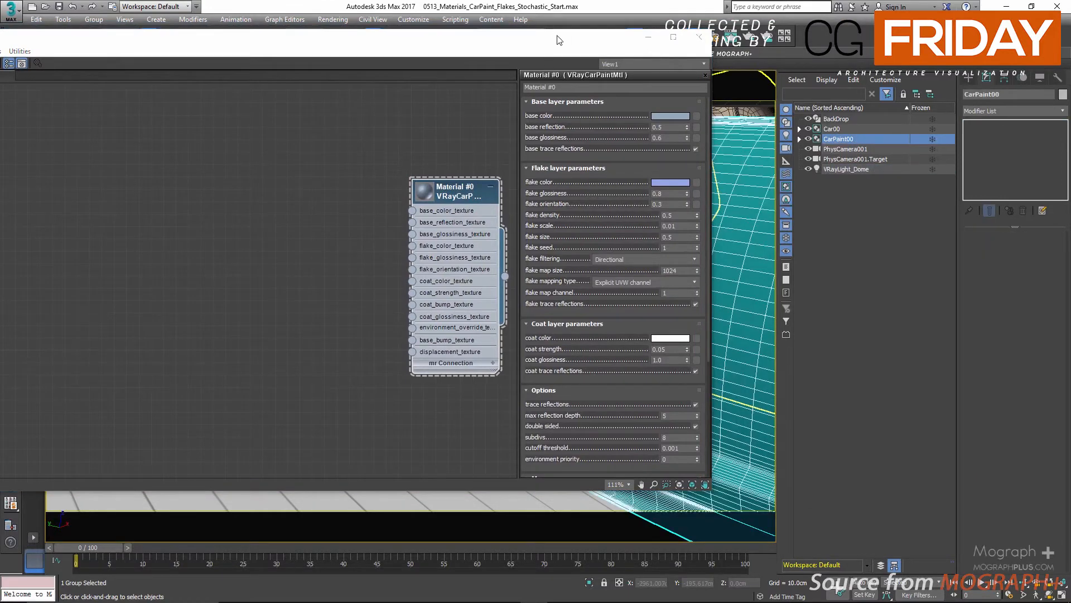
{"action": "left_click_drag", "start_coordinate": [555, 34], "coordinate": [201, 190]}
{"action": "right_click", "coordinate": [109, 345]}
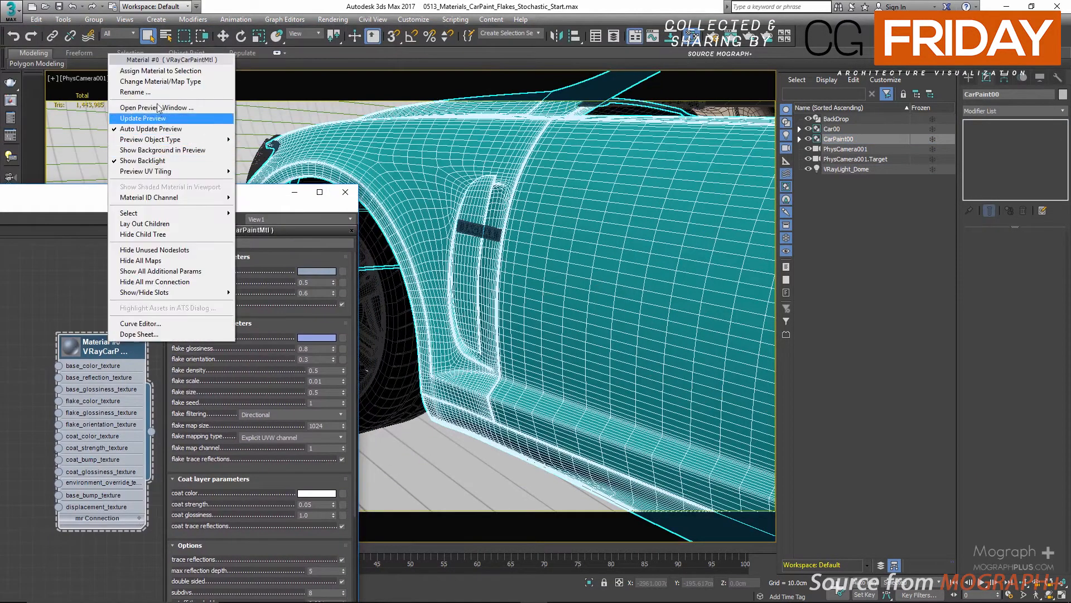
{"action": "left_click", "coordinate": [160, 71]}
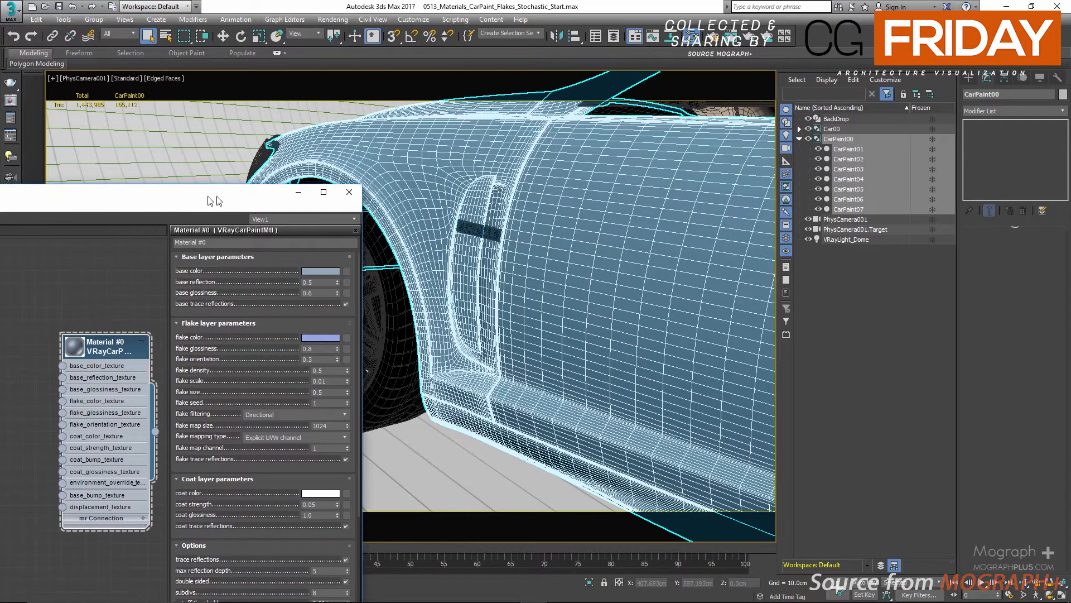
- Open the V-Ray frame buffer with its render history and arrange it beside the Slate Material Editor
{"action": "left_click_drag", "start_coordinate": [200, 211], "coordinate": [535, 165]}
{"action": "left_click", "coordinate": [11, 101]}
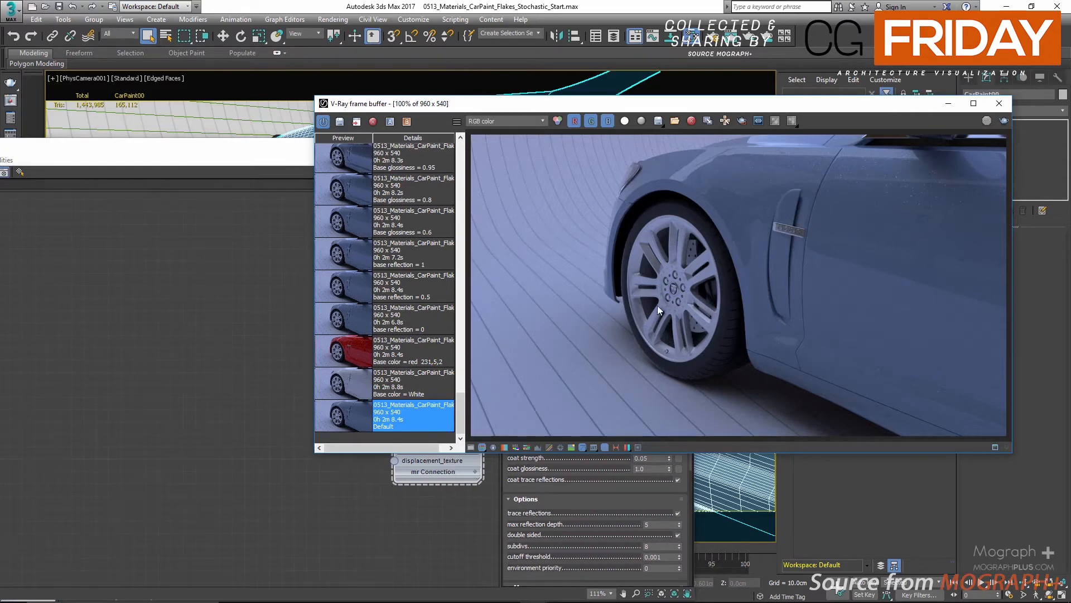
{"action": "left_click_drag", "start_coordinate": [773, 105], "coordinate": [824, 122]}
{"action": "left_click_drag", "start_coordinate": [316, 156], "coordinate": [212, 77]}
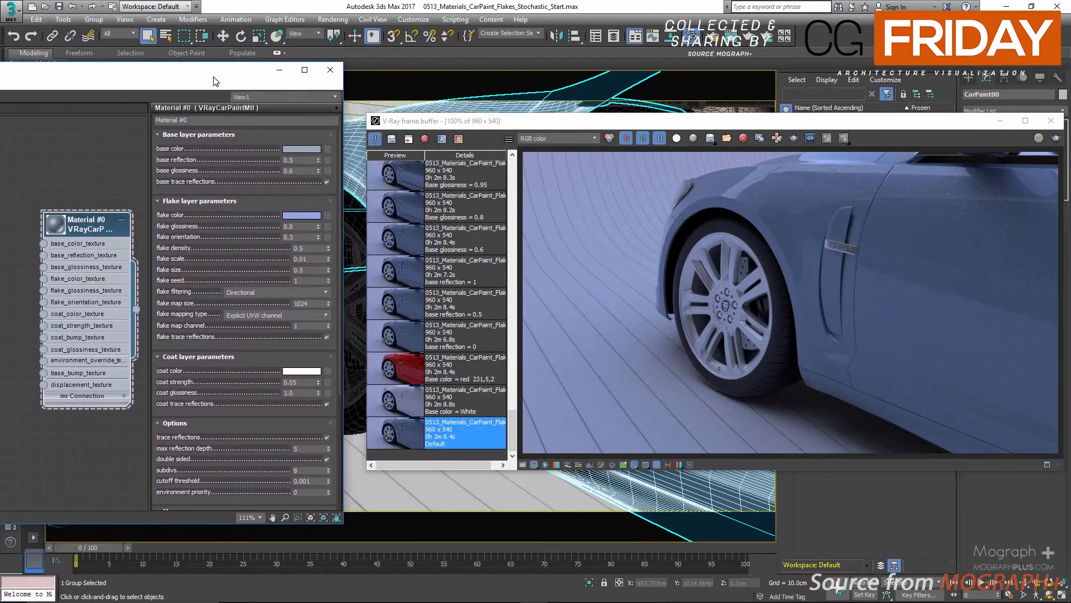
- Enlarge the car paint node's sample preview and position the node so it stays readable beside the parameters
{"action": "double_click", "coordinate": [56, 222]}
{"action": "left_click_drag", "start_coordinate": [85, 221], "coordinate": [85, 145]}
{"action": "scroll", "coordinate": [66, 316], "scroll_direction": "up", "scroll_amount": 1}
{"action": "scroll", "coordinate": [56, 257], "scroll_direction": "up", "scroll_amount": 1}
{"action": "left_click_drag", "start_coordinate": [212, 76], "coordinate": [227, 83]}
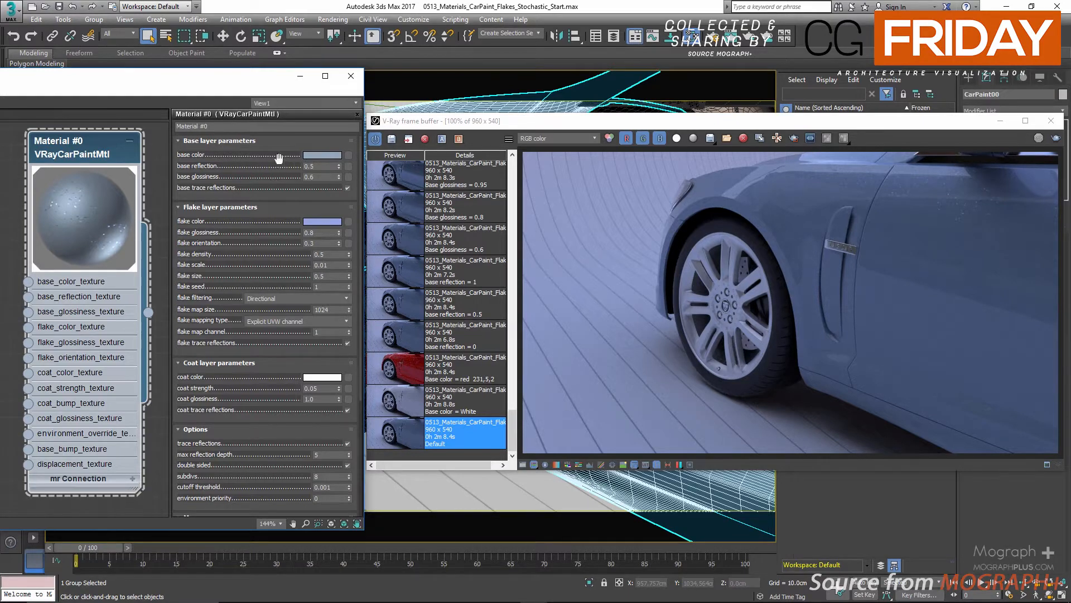
- Set the car paint's base color to white with saturation 0 and value 240, and load the "Base color = White" render
{"action": "left_click", "coordinate": [316, 155]}
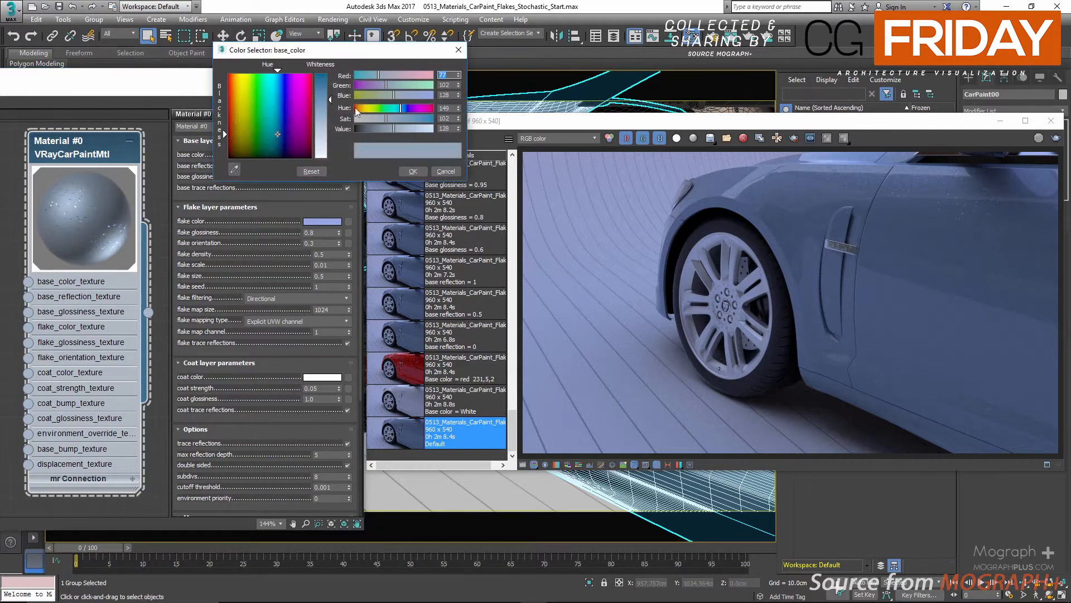
{"action": "left_click", "coordinate": [419, 108]}
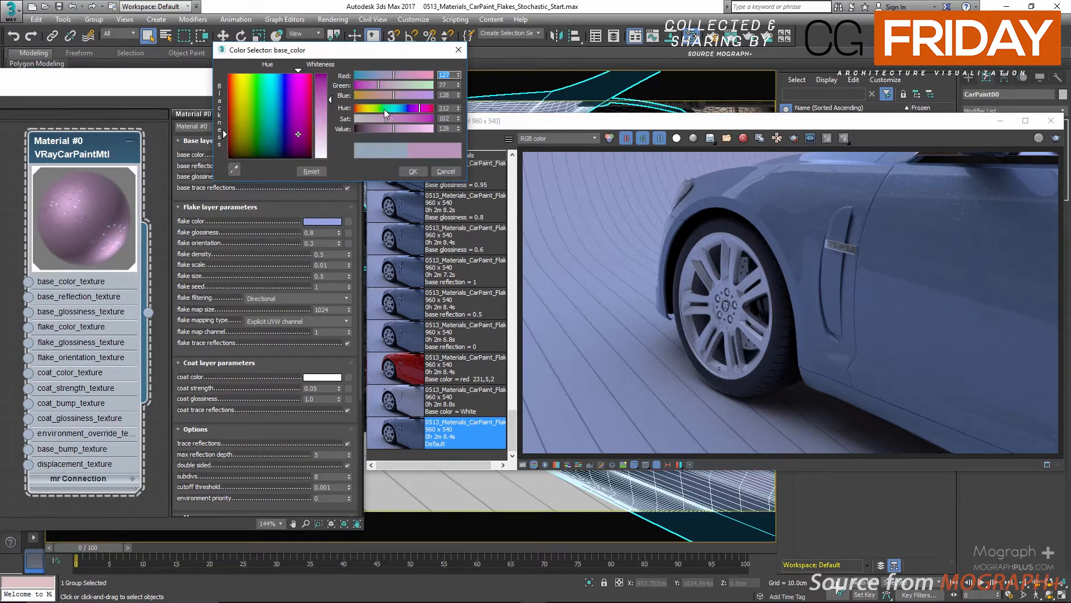
{"action": "left_click_drag", "start_coordinate": [383, 109], "coordinate": [361, 110]}
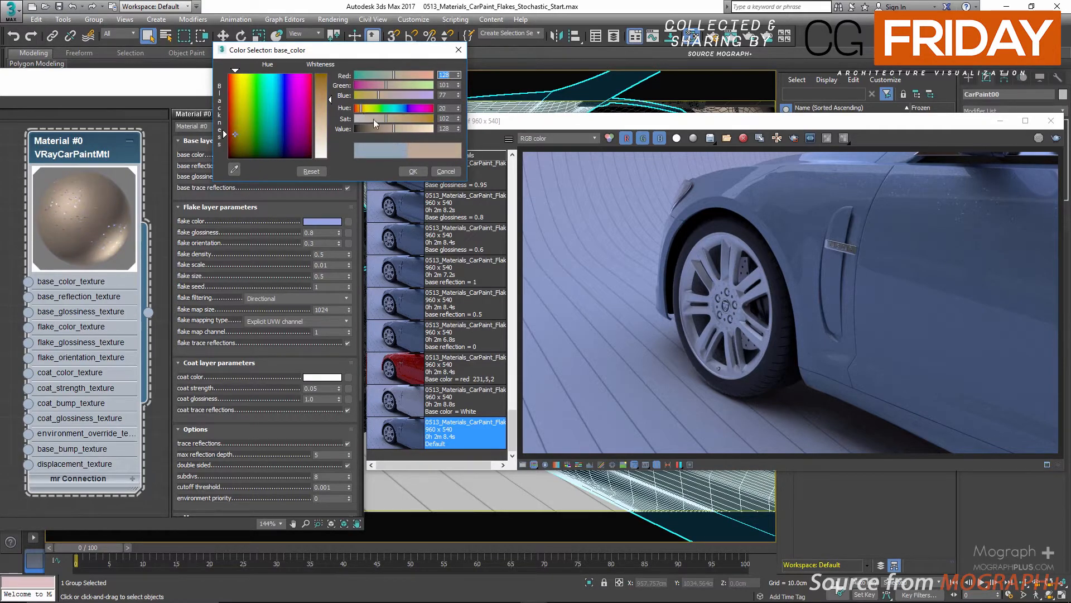
{"action": "left_click_drag", "start_coordinate": [373, 118], "coordinate": [352, 129]}
{"action": "left_click", "coordinate": [445, 129]}
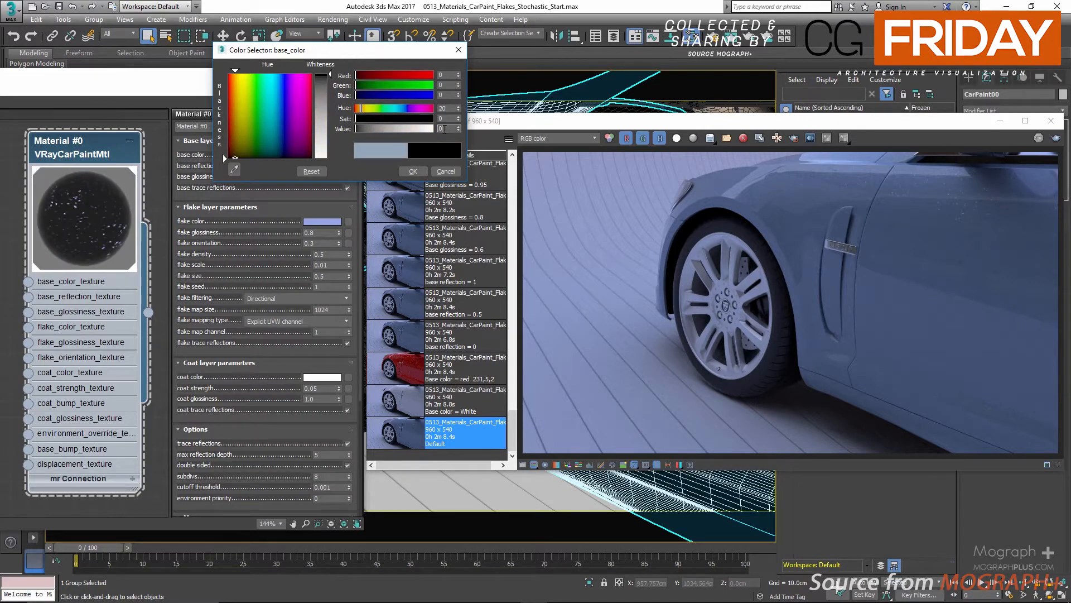
{"action": "type", "text": "240"}
{"action": "key", "text": "Return"}
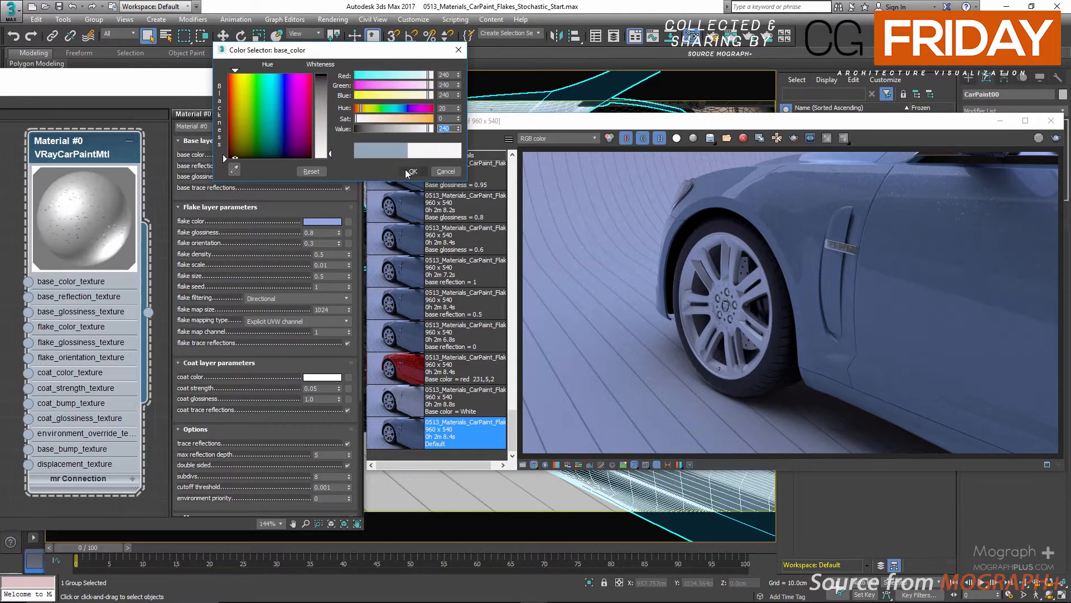
{"action": "left_click", "coordinate": [408, 171]}
{"action": "double_click", "coordinate": [398, 402]}
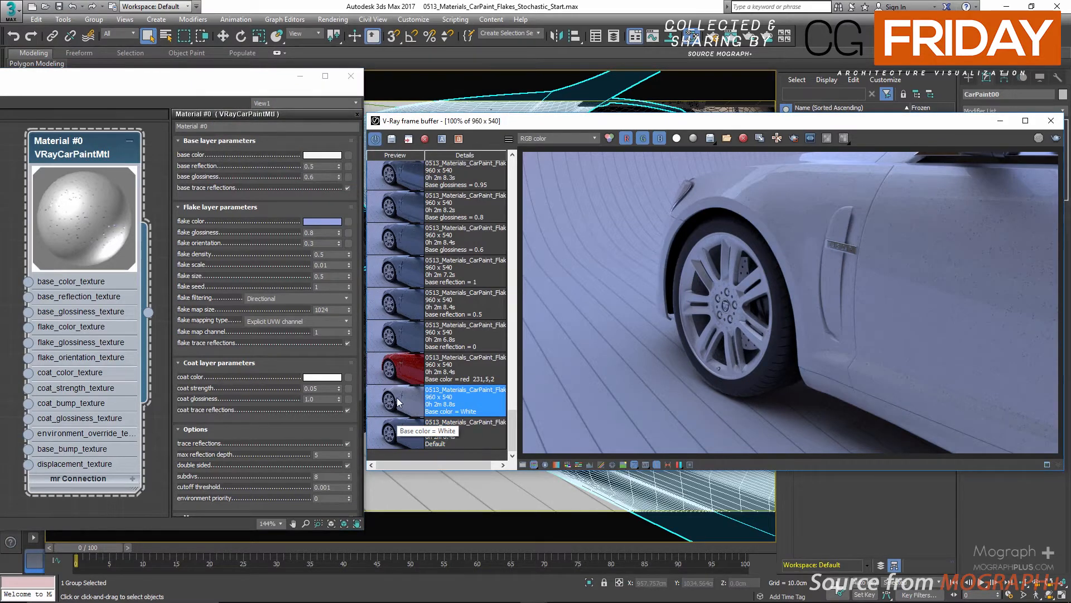
- Set the base color to red with RGB 231, 5, 2 and load the matching red render from the history
{"action": "left_click", "coordinate": [322, 158]}
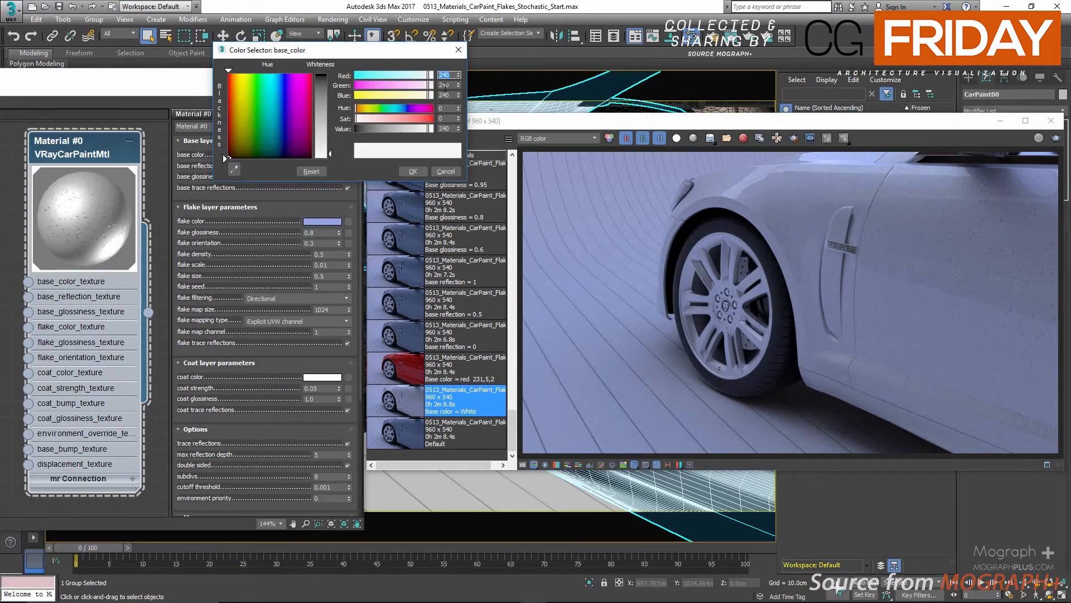
{"action": "type", "text": "231"}
{"action": "key", "text": "Tab"}
{"action": "type", "text": "5"}
{"action": "key", "text": "Tab"}
{"action": "type", "text": "2"}
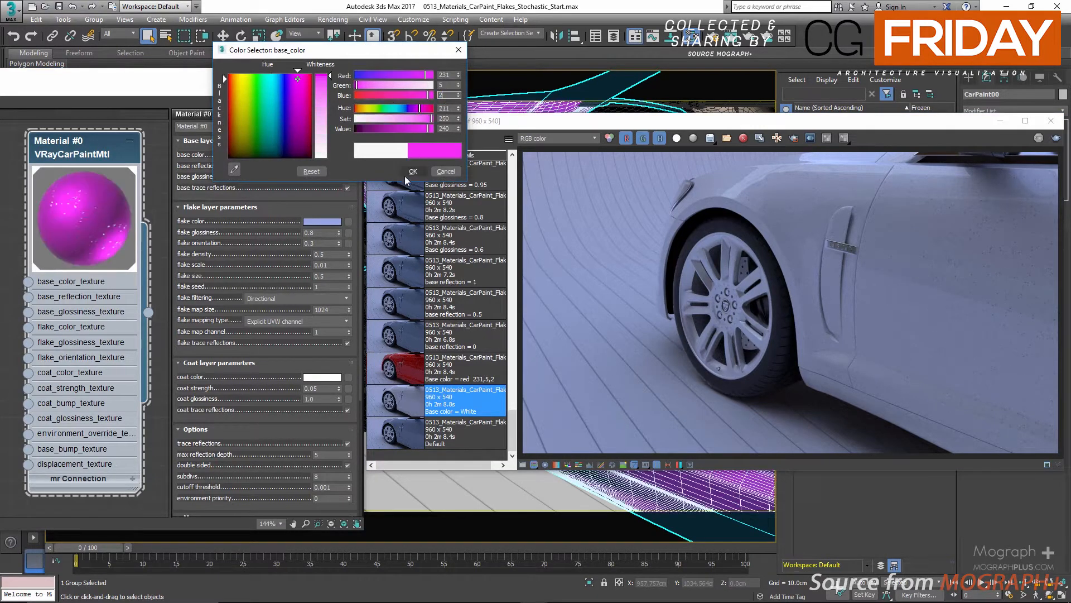
{"action": "key", "text": "Tab"}
{"action": "left_click", "coordinate": [413, 171]}
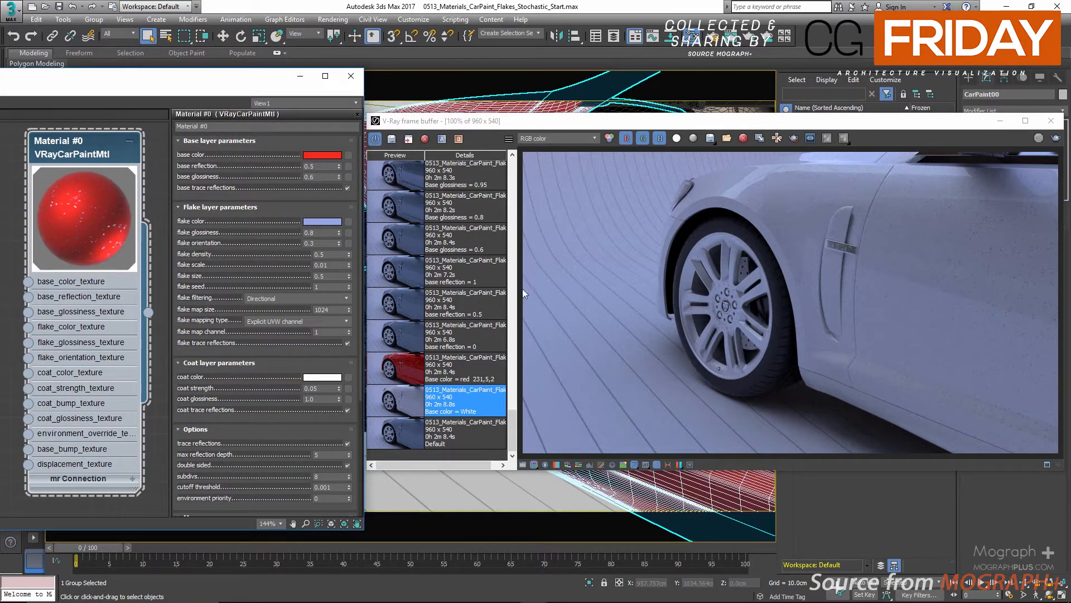
{"action": "left_click", "coordinate": [412, 367]}
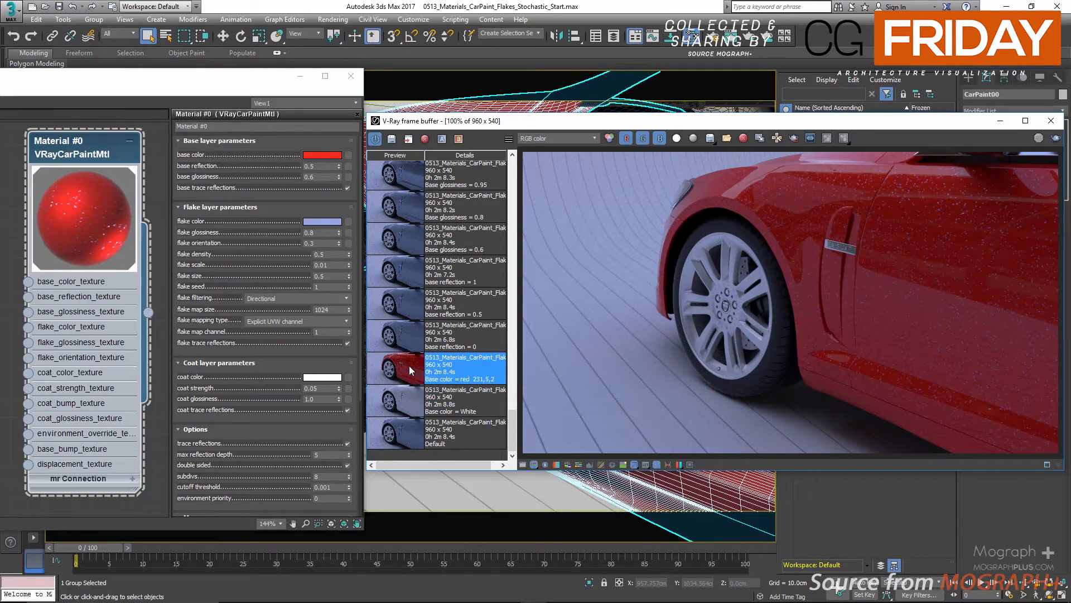
- Set the car paint's base color to grey-blue with RGB 77, 102, 128
{"action": "left_click", "coordinate": [309, 155]}
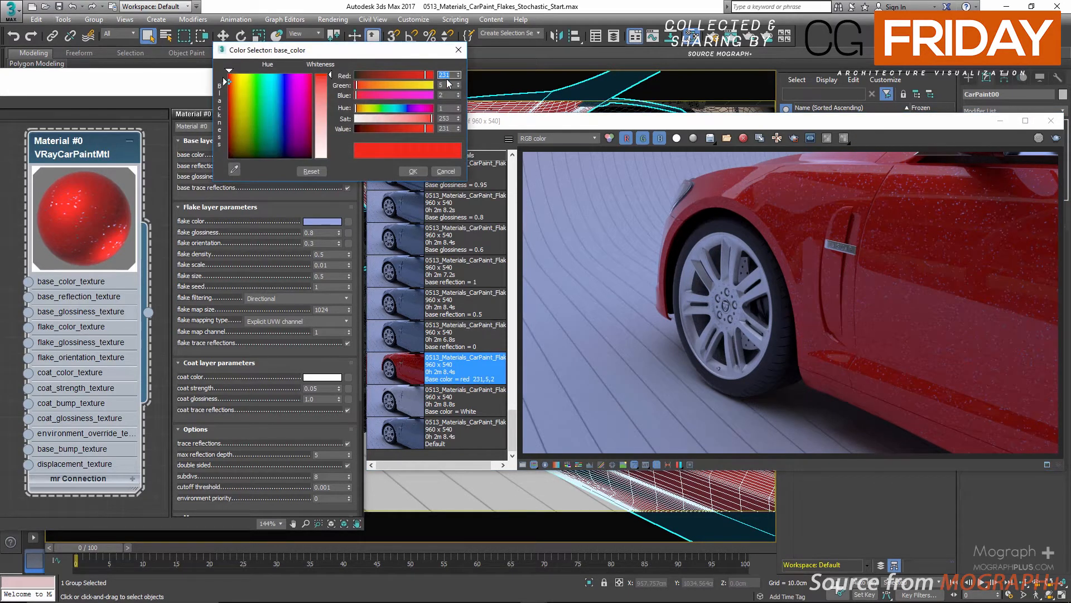
{"action": "type", "text": "77"}
{"action": "key", "text": "Tab"}
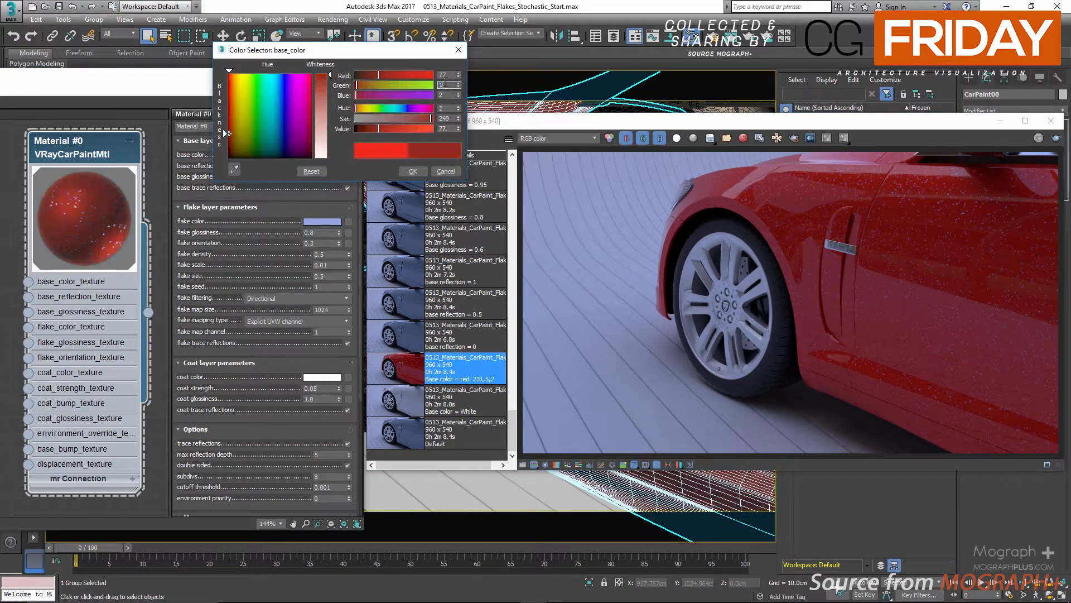
{"action": "type", "text": "102"}
{"action": "key", "text": "Tab"}
{"action": "type", "text": "1"}
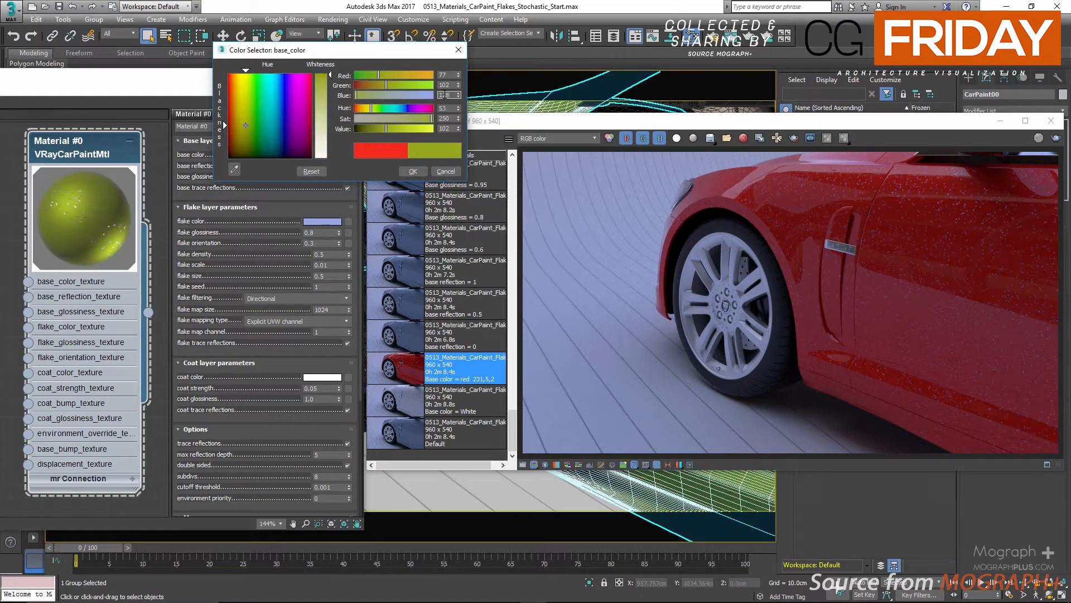
{"action": "type", "text": "28"}
{"action": "key", "text": "Tab"}
{"action": "left_click", "coordinate": [413, 170]}
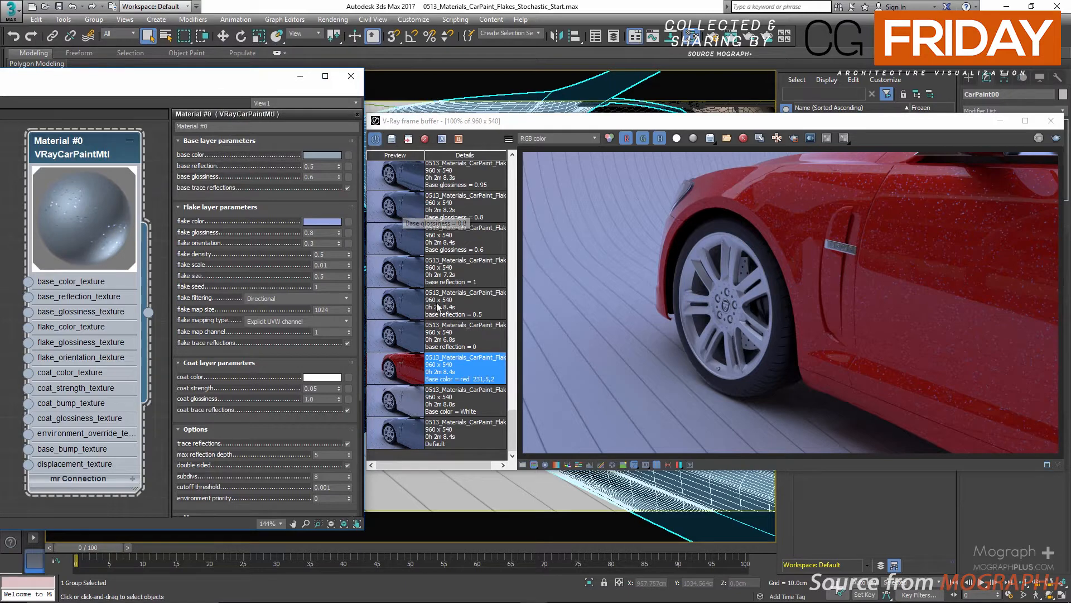
- Try the car paint's base reflection at 0.1 and 0.9, and set it back to 0.5
{"action": "scroll", "coordinate": [438, 306], "scroll_direction": "up", "scroll_amount": 1}
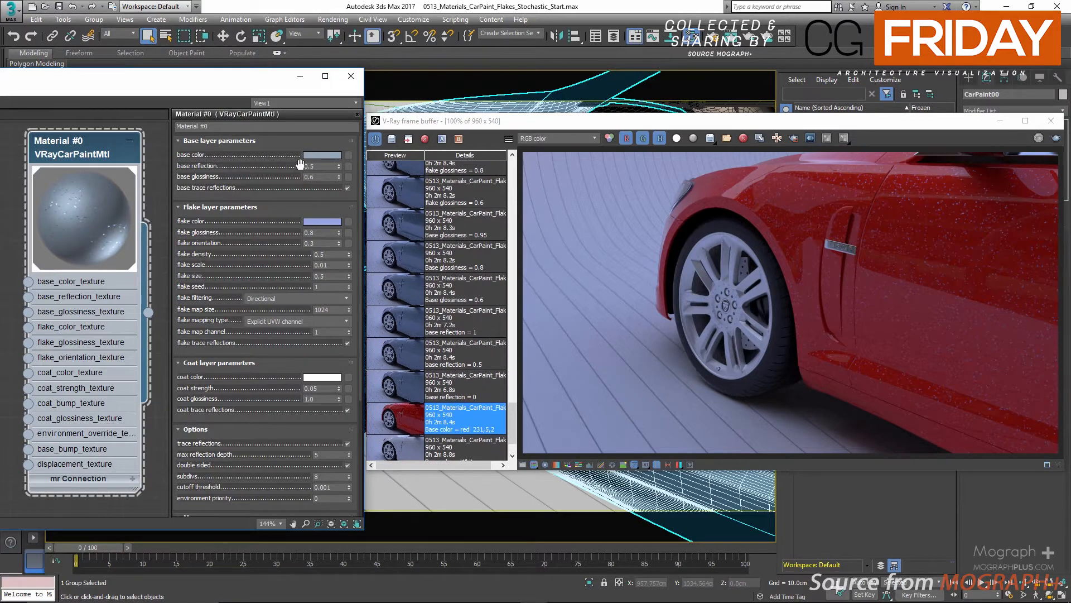
{"action": "left_click", "coordinate": [329, 165]}
{"action": "type", "text": "1"}
{"action": "key", "text": "Return"}
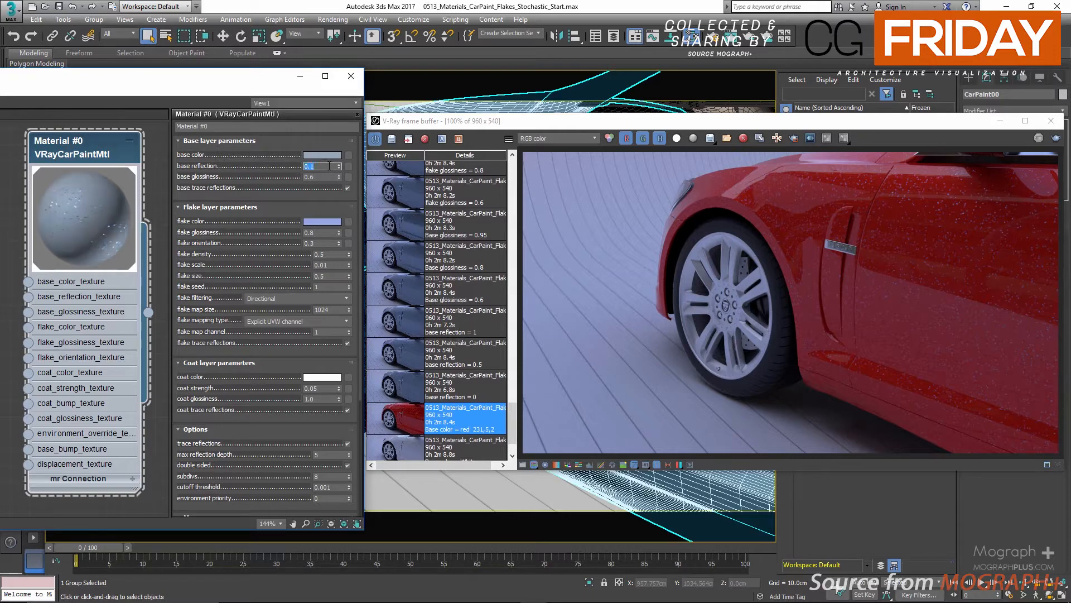
{"action": "left_click", "coordinate": [329, 166]}
{"action": "type", "text": "5"}
{"action": "key", "text": "Return"}
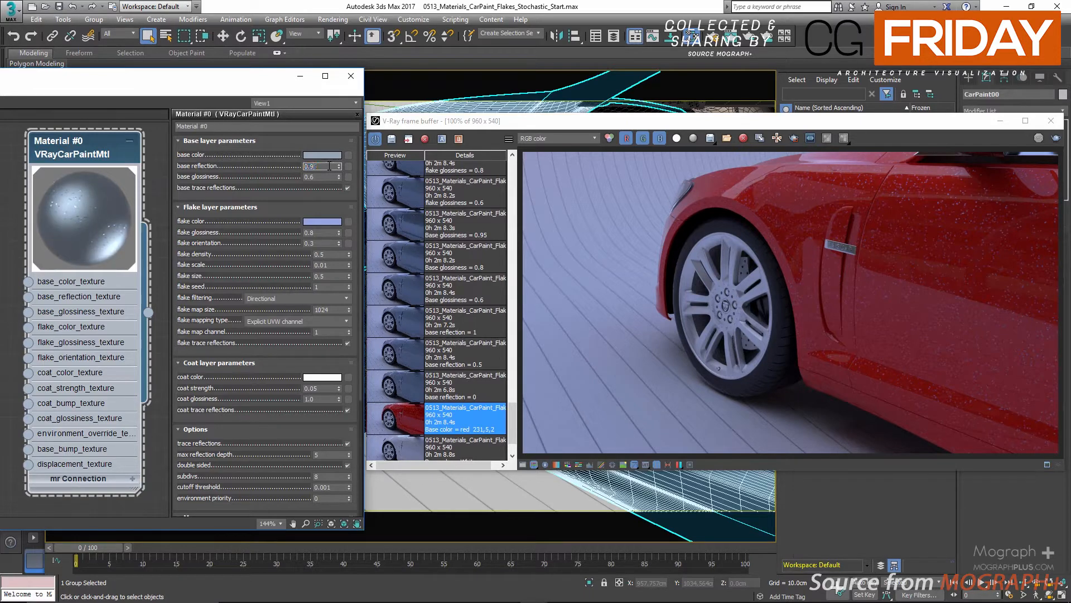
{"action": "key", "text": "Return"}
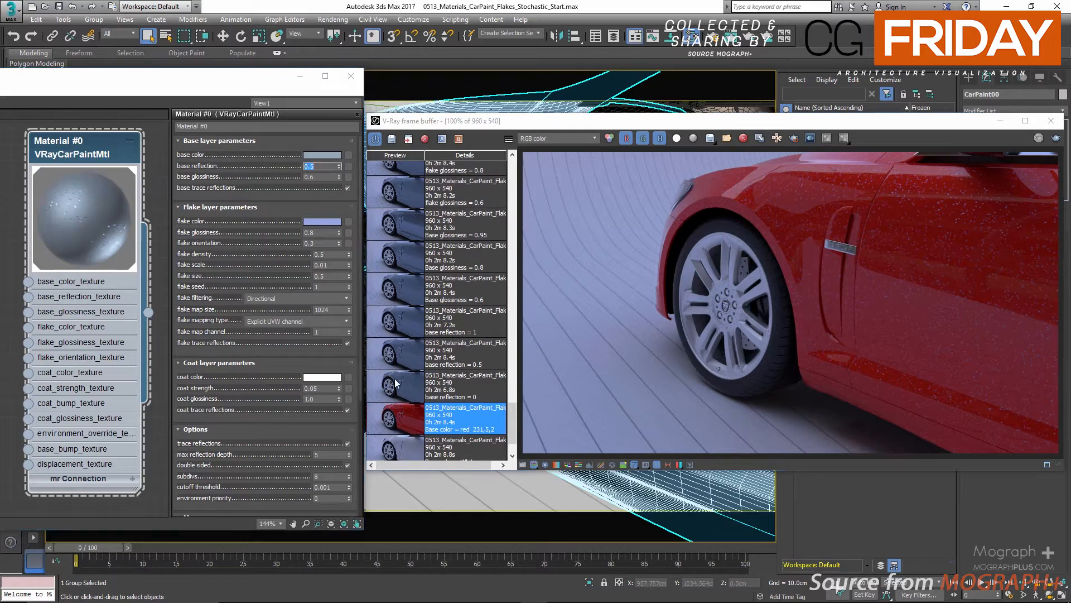
- Compare the history renders for base reflection 0, 0.5 and 1
{"action": "left_click", "coordinate": [446, 385]}
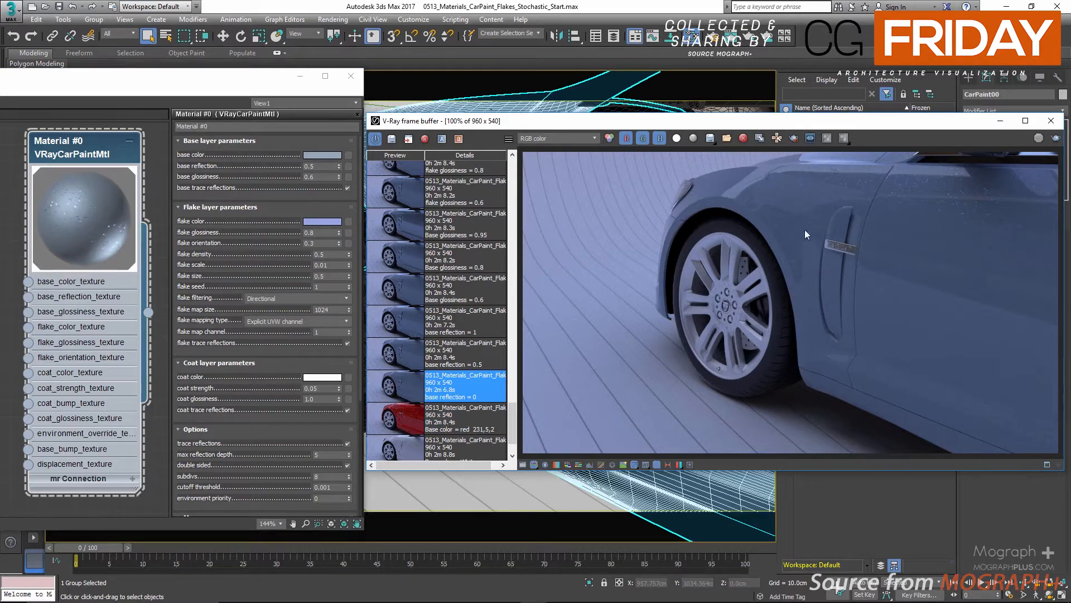
{"action": "left_click", "coordinate": [410, 365]}
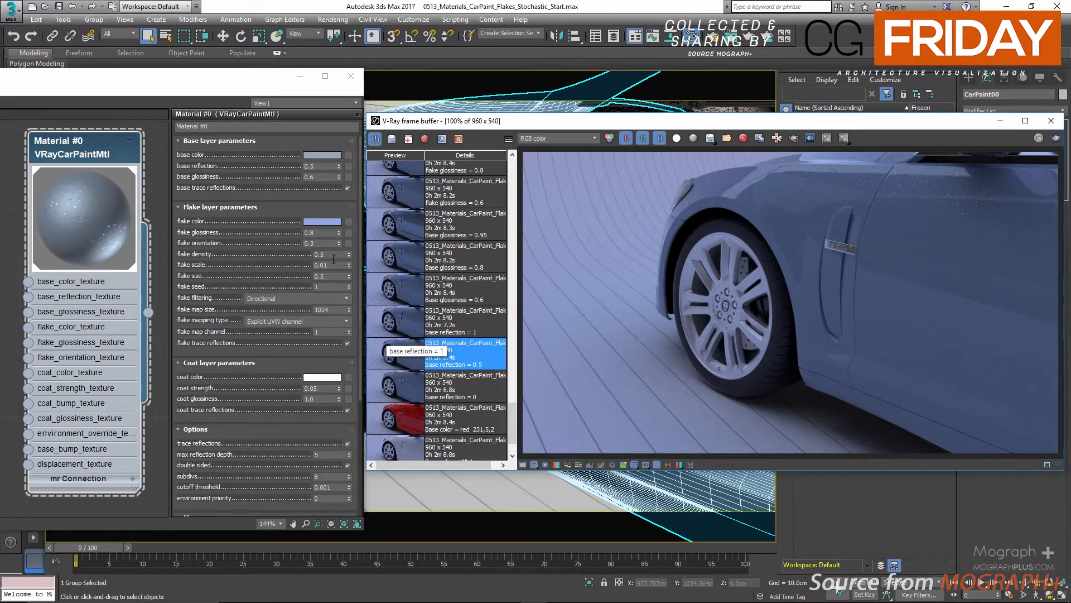
{"action": "left_click", "coordinate": [408, 390]}
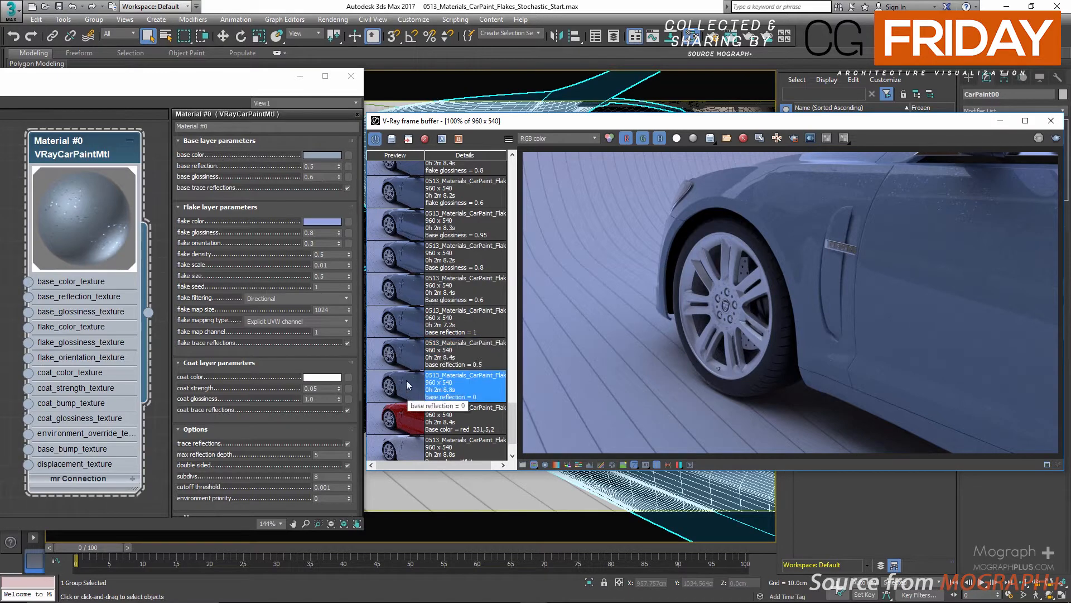
{"action": "left_click", "coordinate": [405, 363]}
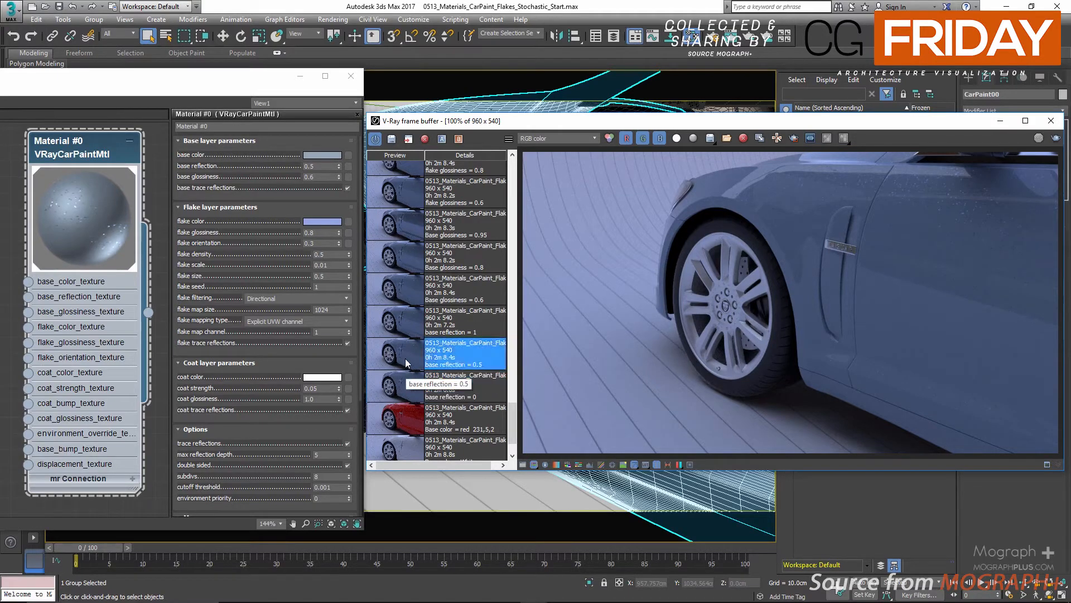
{"action": "left_click", "coordinate": [394, 329]}
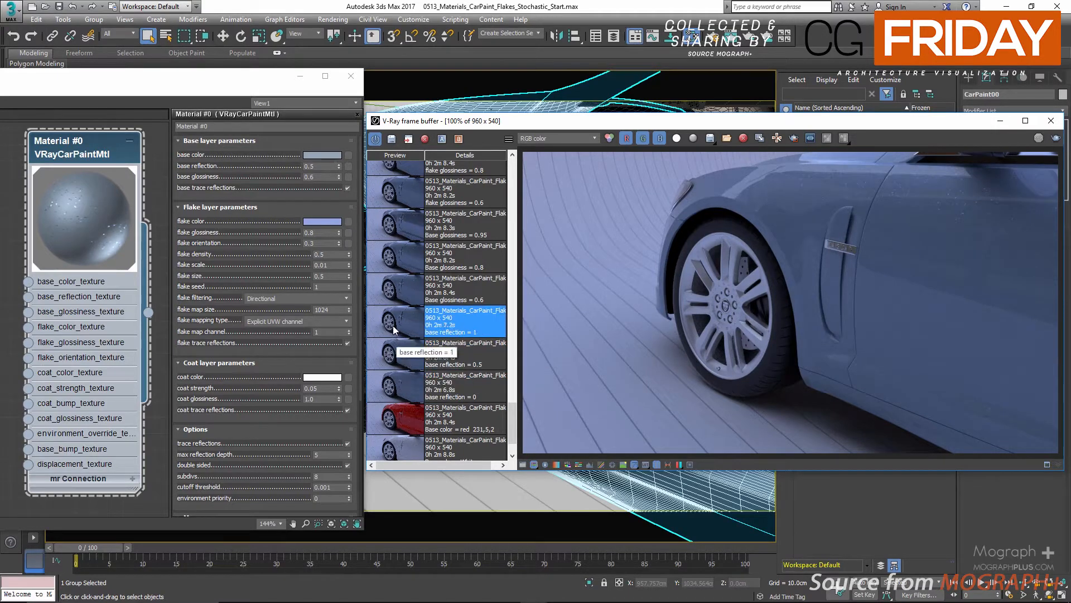
- Try higher base glossiness values up to 0.95, and set it back to 0.6
{"action": "double_click", "coordinate": [325, 166]}
{"action": "left_click", "coordinate": [326, 166]}
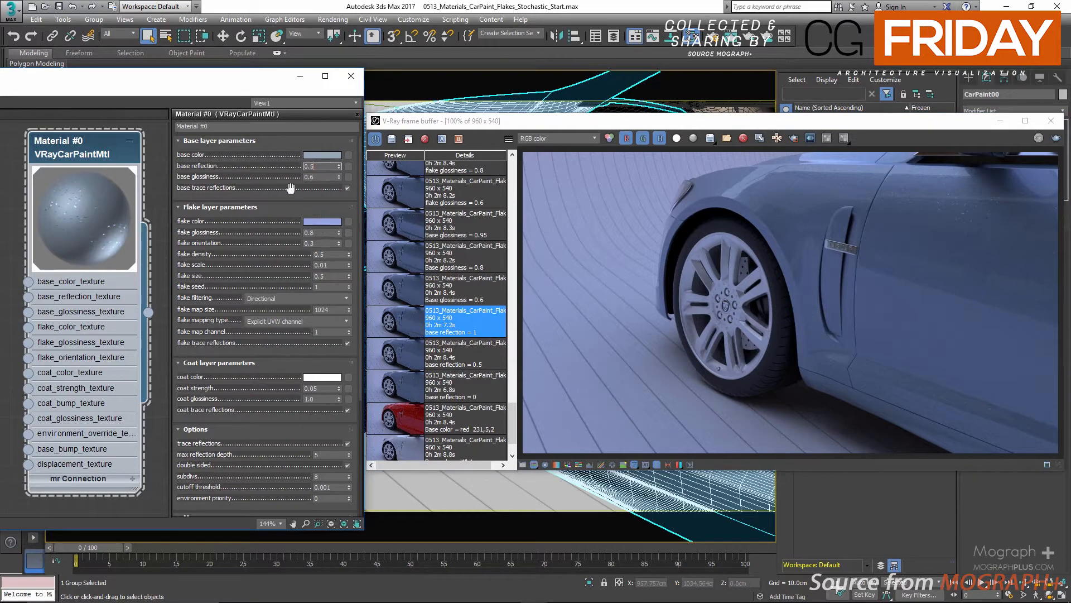
{"action": "left_click", "coordinate": [316, 178]}
{"action": "type", "text": "8"}
{"action": "key", "text": "Return"}
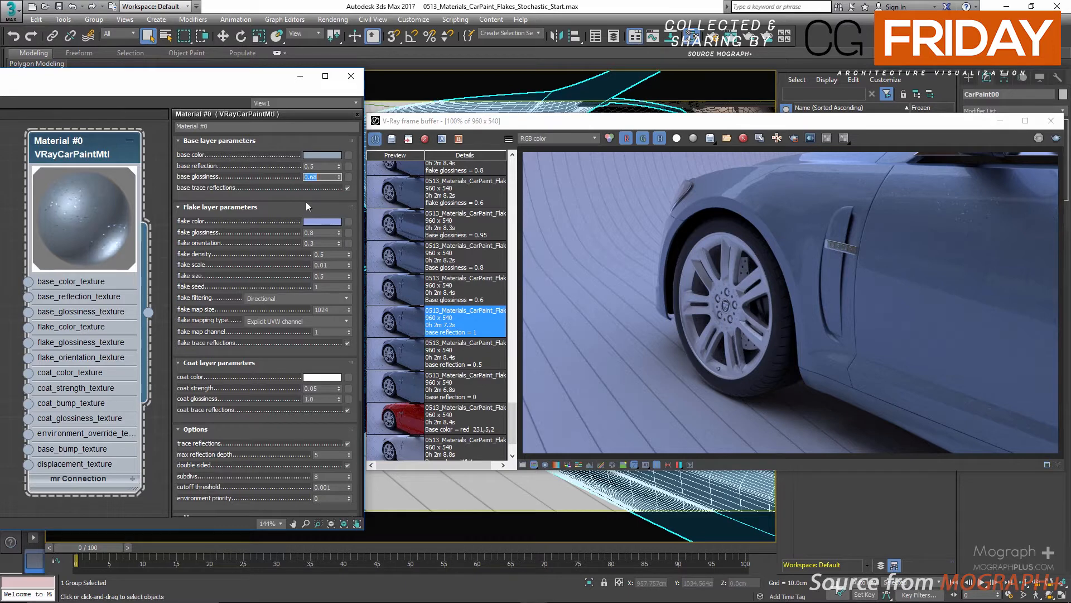
{"action": "left_click", "coordinate": [329, 177]}
{"action": "type", "text": "8"}
{"action": "key", "text": "Return"}
{"action": "type", "text": "0.95"}
{"action": "key", "text": "Return"}
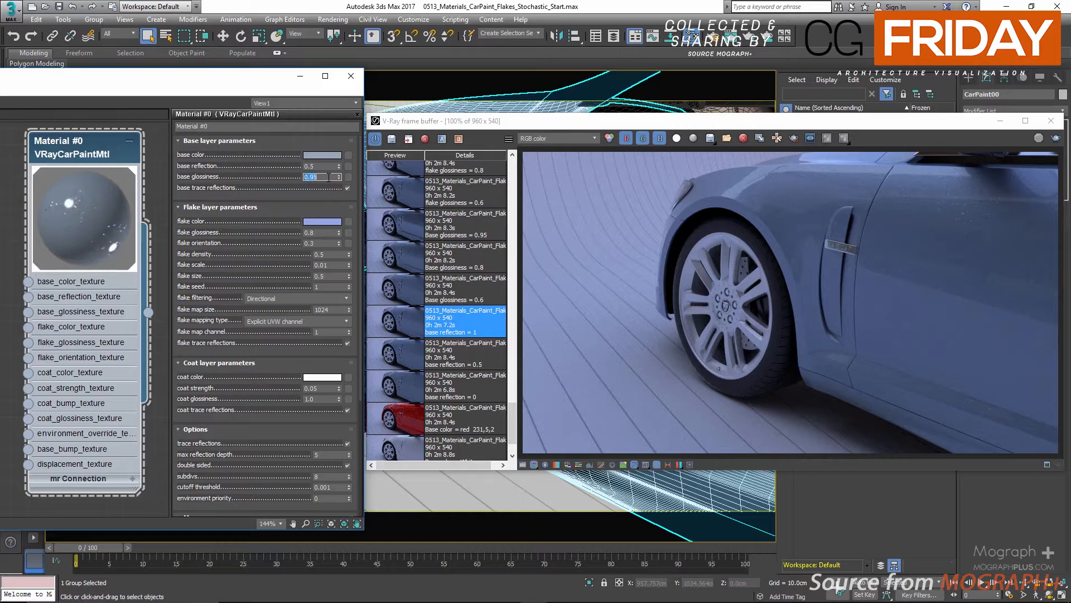
{"action": "type", "text": "0.6"}
{"action": "key", "text": "Return"}
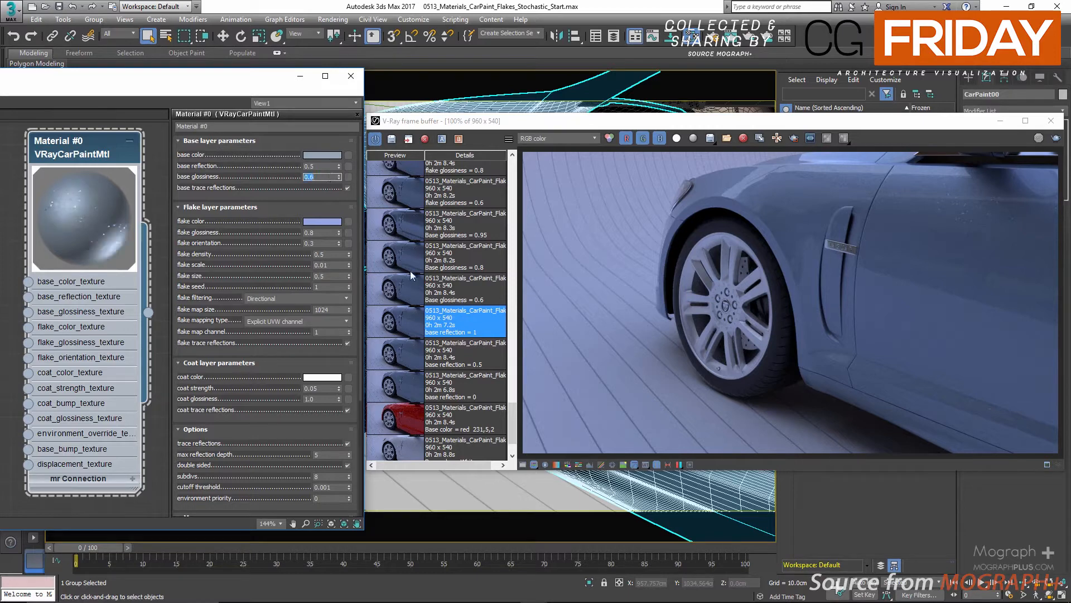
- Compare the history renders for base glossiness 0.6, 0.8 and 0.95
{"action": "left_click", "coordinate": [388, 292]}
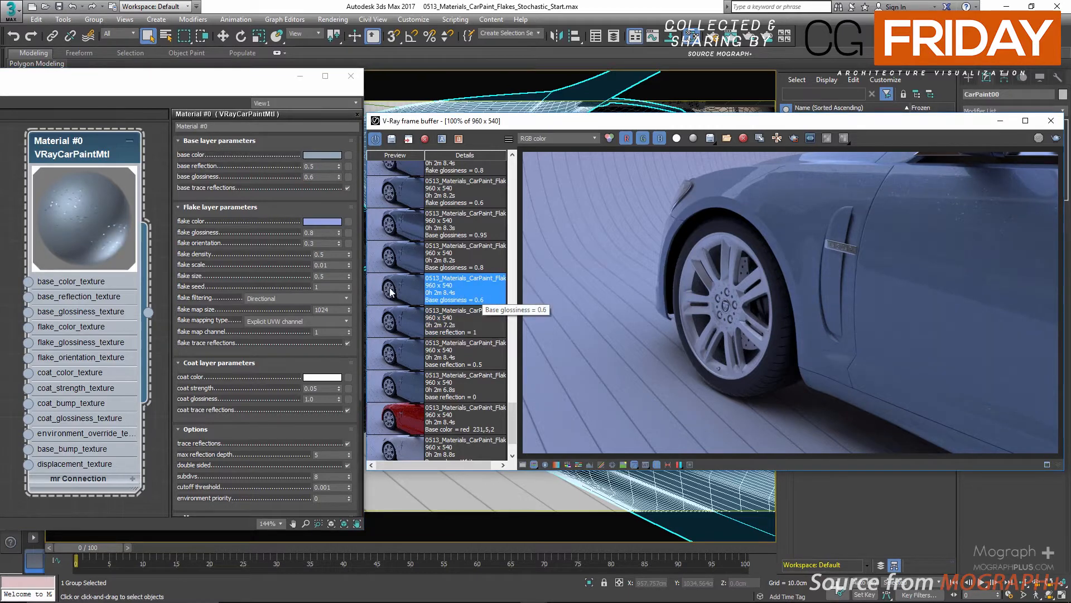
{"action": "left_click", "coordinate": [394, 261]}
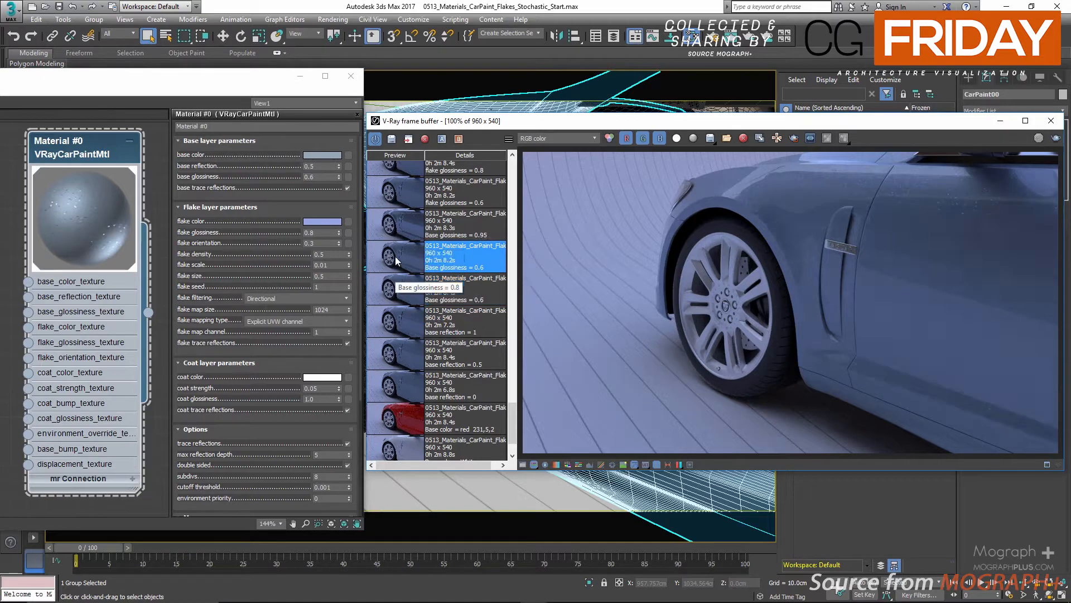
{"action": "left_click", "coordinate": [396, 226]}
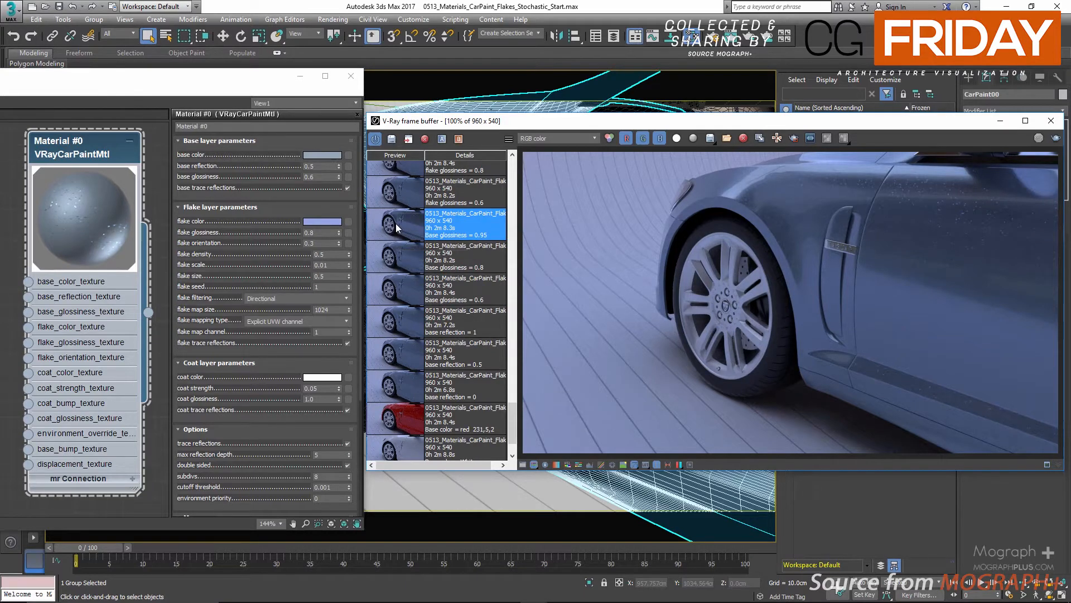
{"action": "left_click", "coordinate": [395, 287]}
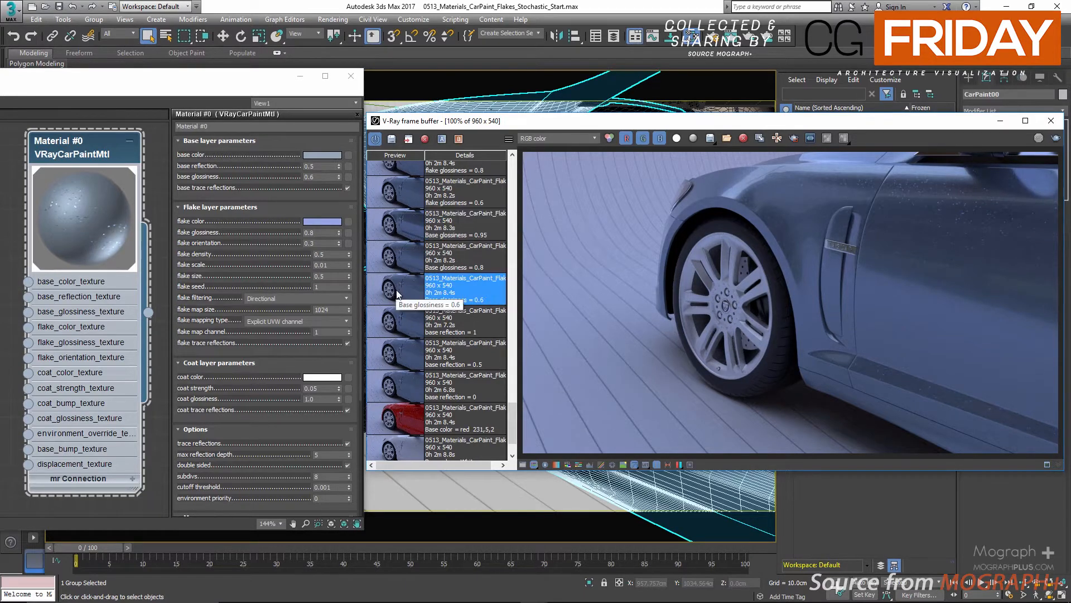
{"action": "left_click", "coordinate": [402, 266]}
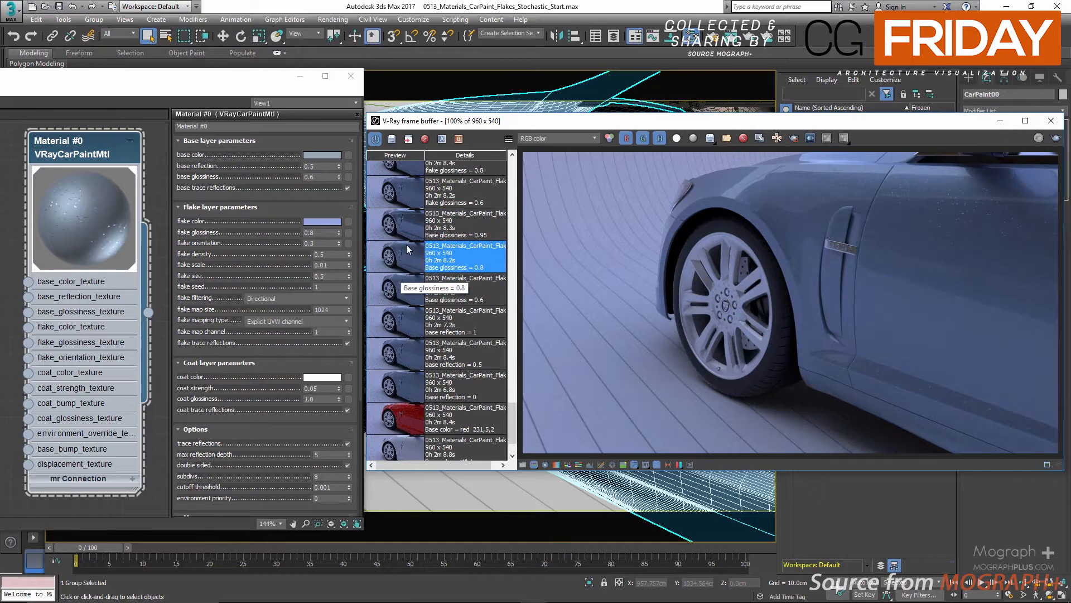
{"action": "left_click", "coordinate": [407, 226]}
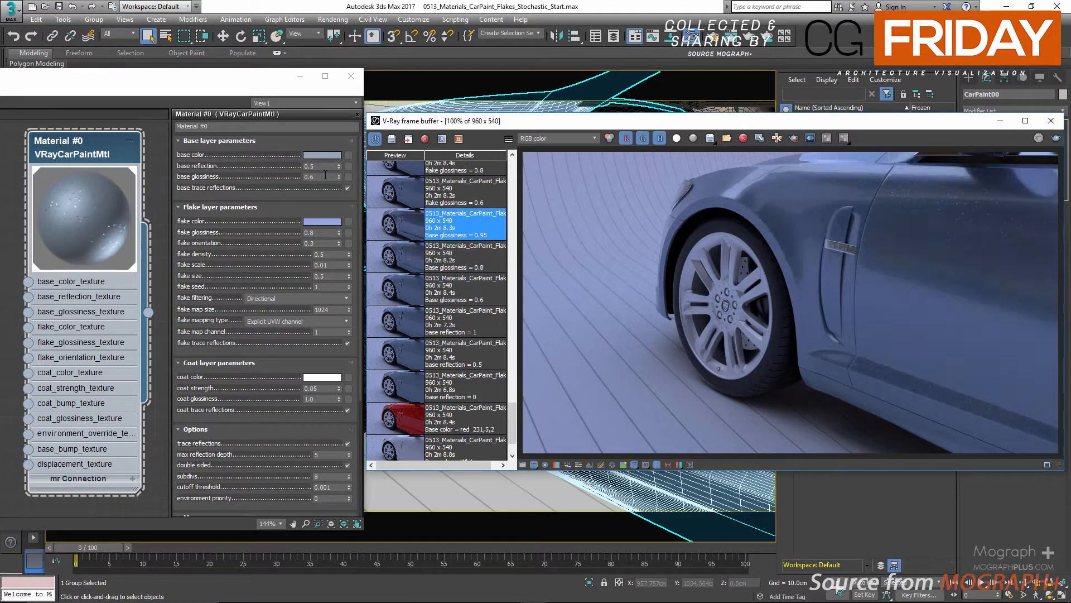
- Toggle the base layer's trace reflections option off and back on
{"action": "left_click", "coordinate": [306, 176]}
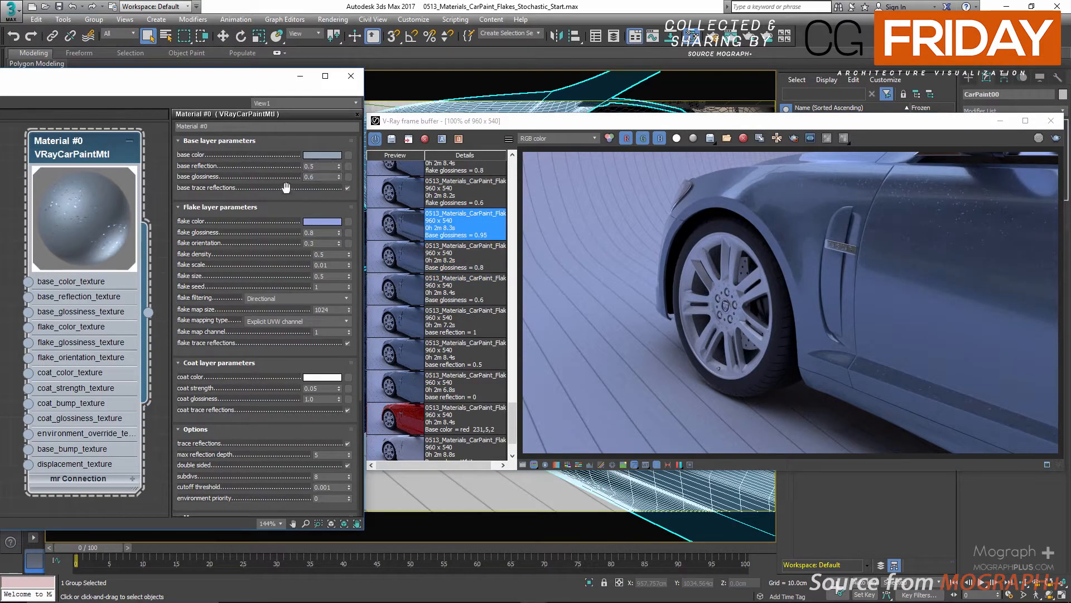
{"action": "left_click", "coordinate": [350, 188]}
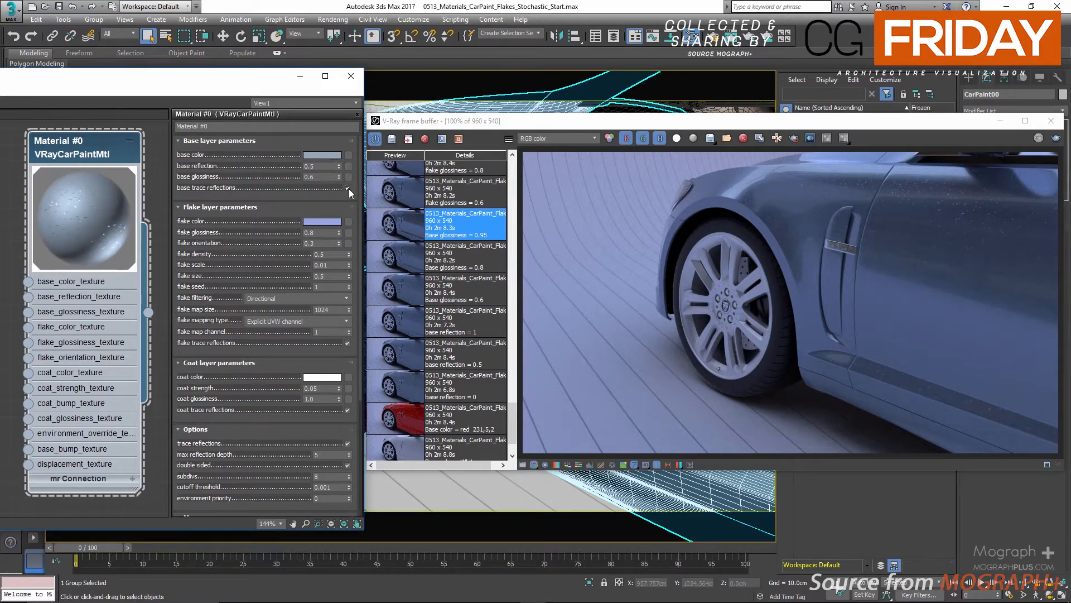
{"action": "left_click", "coordinate": [348, 188]}
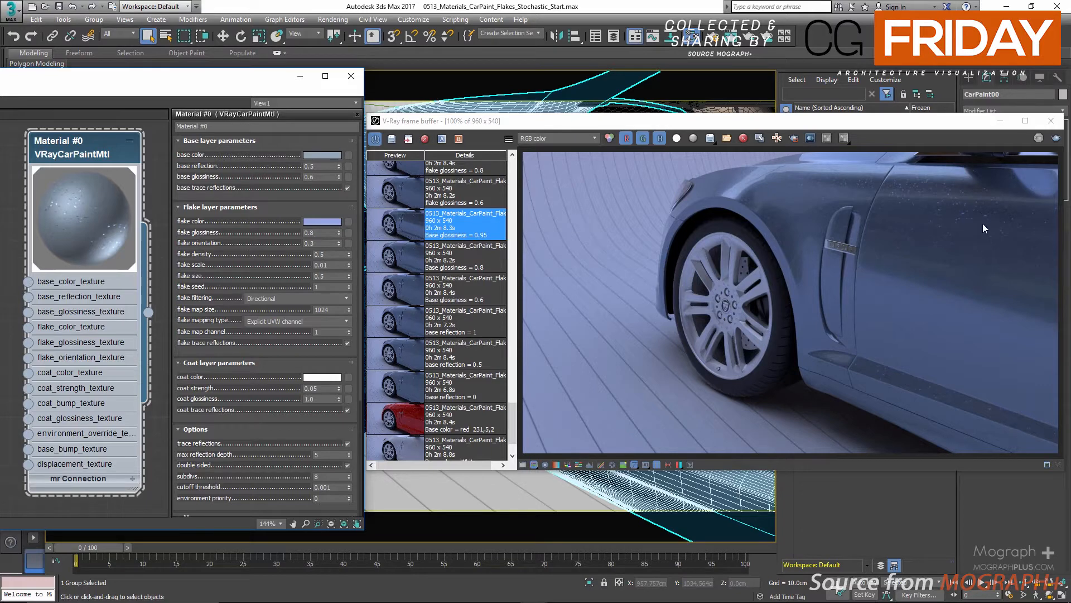
- Inspect the flakes on the car door at 200% in the render, and view the flake mapping type options
{"action": "scroll", "coordinate": [983, 224], "scroll_direction": "up", "scroll_amount": 1}
{"action": "middle_click_drag", "start_coordinate": [976, 224], "coordinate": [777, 301]}
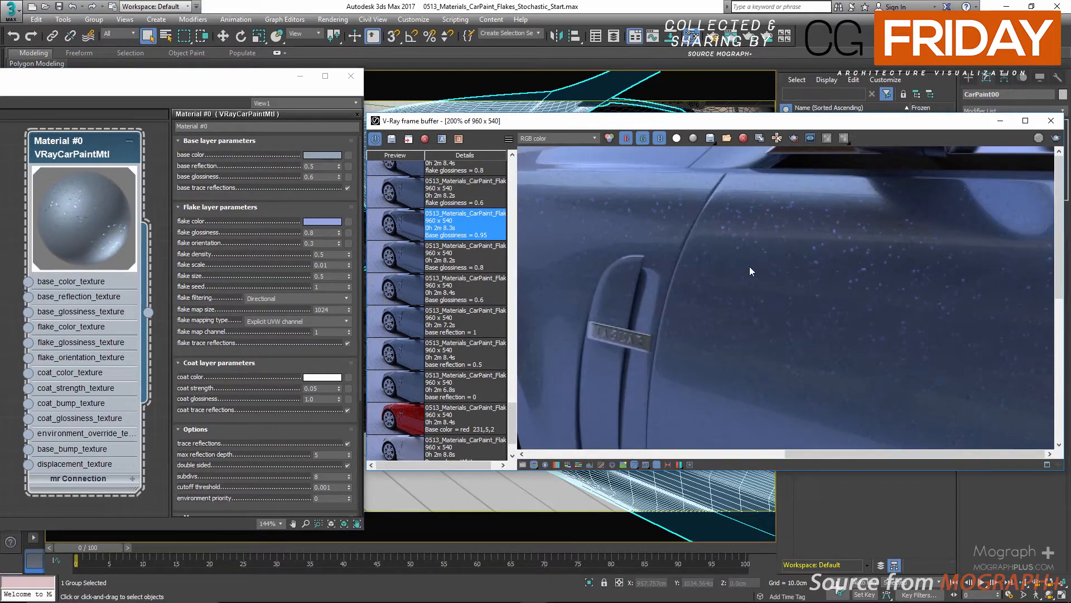
{"action": "scroll", "coordinate": [749, 268], "scroll_direction": "down", "scroll_amount": 1}
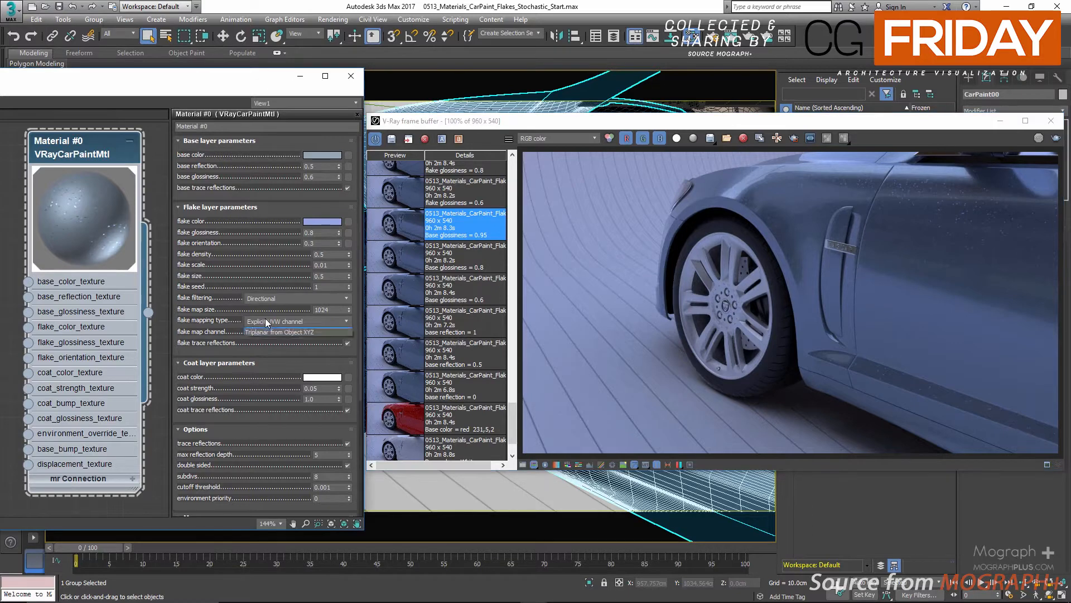
{"action": "left_click", "coordinate": [266, 322]}
{"action": "left_click", "coordinate": [266, 322]}
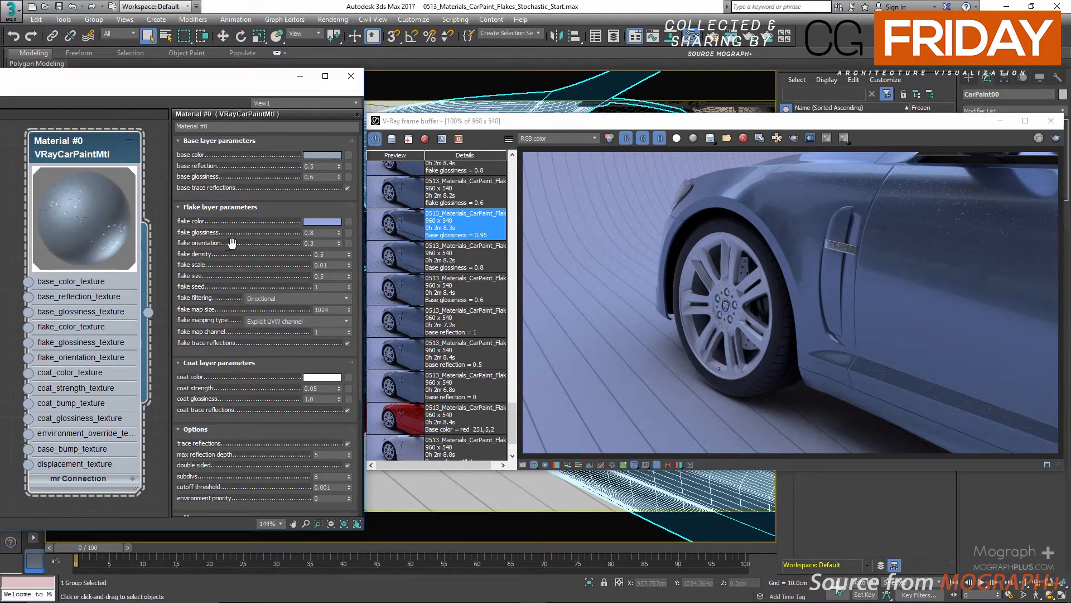
- Try yellow (RGB 204, 202, 31), green and red (RGB 238, 16, 16) as the flake color, and cancel the changes
{"action": "left_click", "coordinate": [318, 221]}
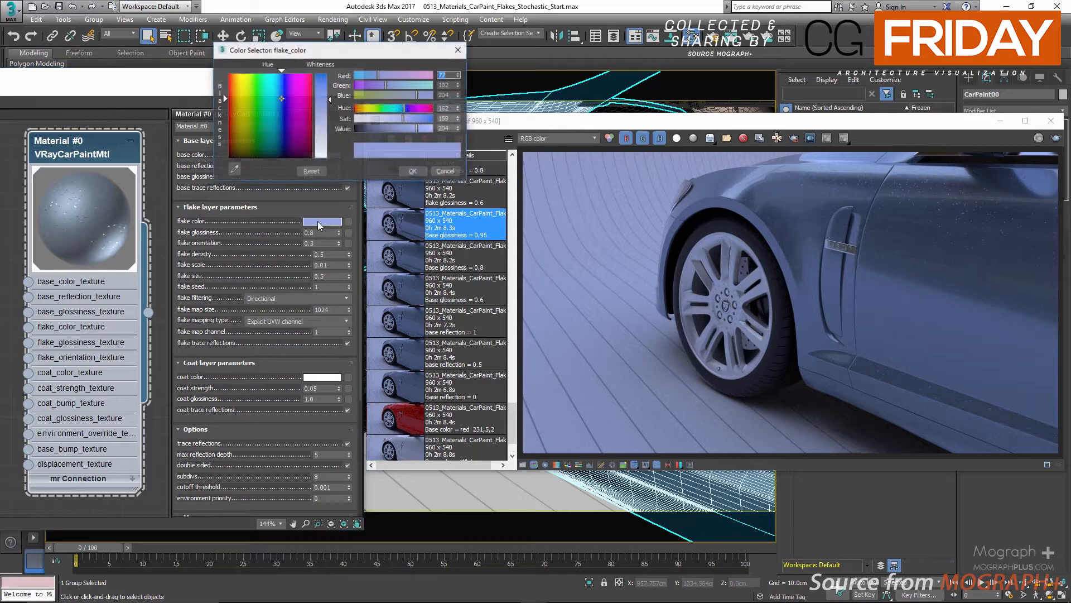
{"action": "mouse_move", "coordinate": [403, 107]}
{"action": "left_mouse_down"}
{"action": "mouse_move", "coordinate": [424, 109]}
{"action": "mouse_move", "coordinate": [366, 111]}
{"action": "mouse_move", "coordinate": [421, 118]}
{"action": "left_mouse_up"}
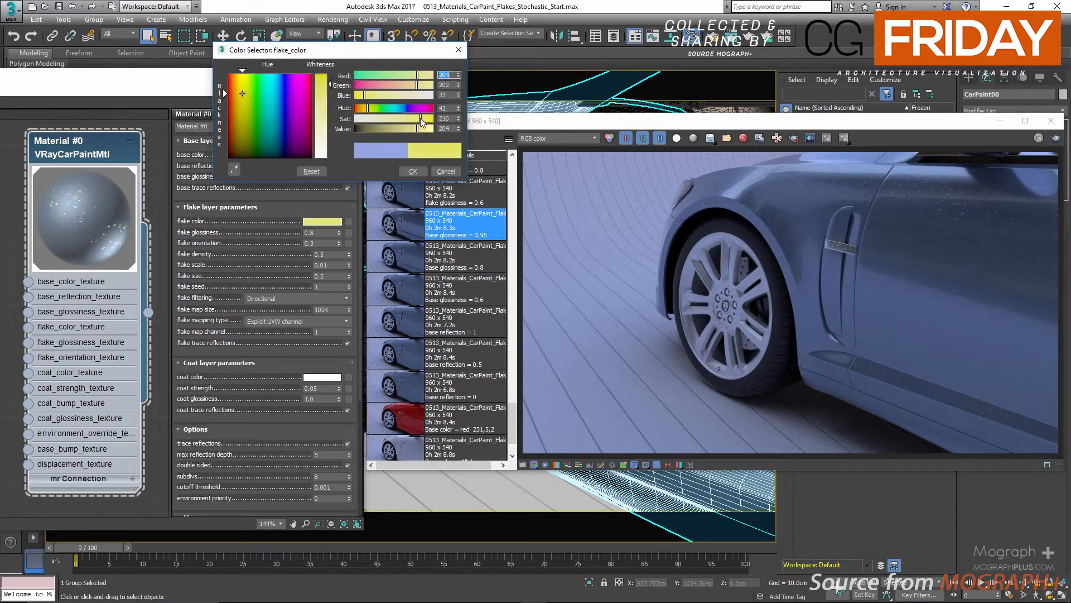
{"action": "left_click", "coordinate": [436, 171]}
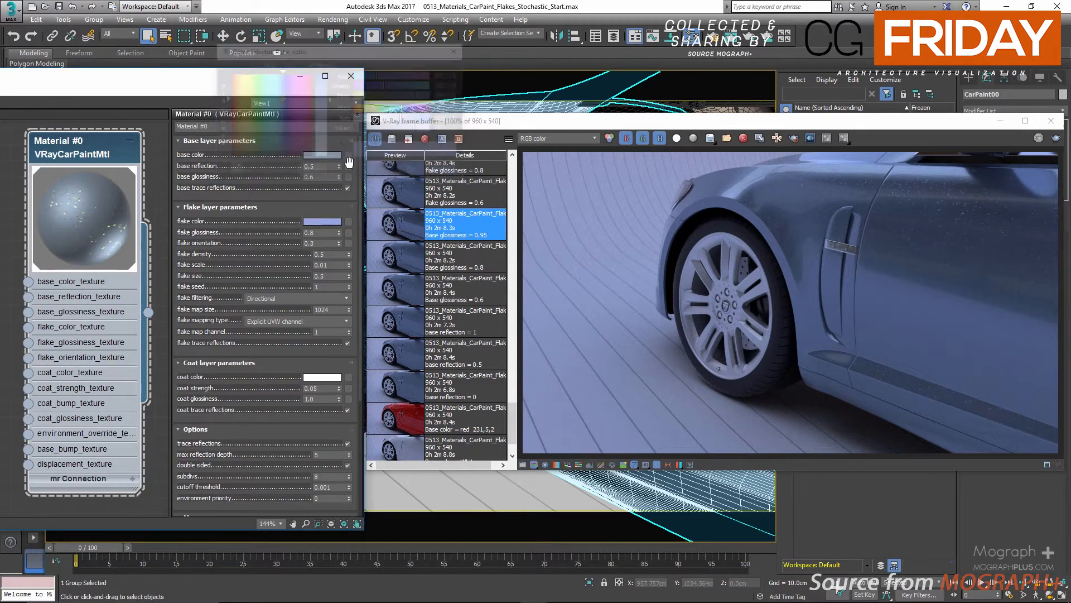
{"action": "left_click", "coordinate": [319, 221]}
{"action": "left_click", "coordinate": [380, 109]}
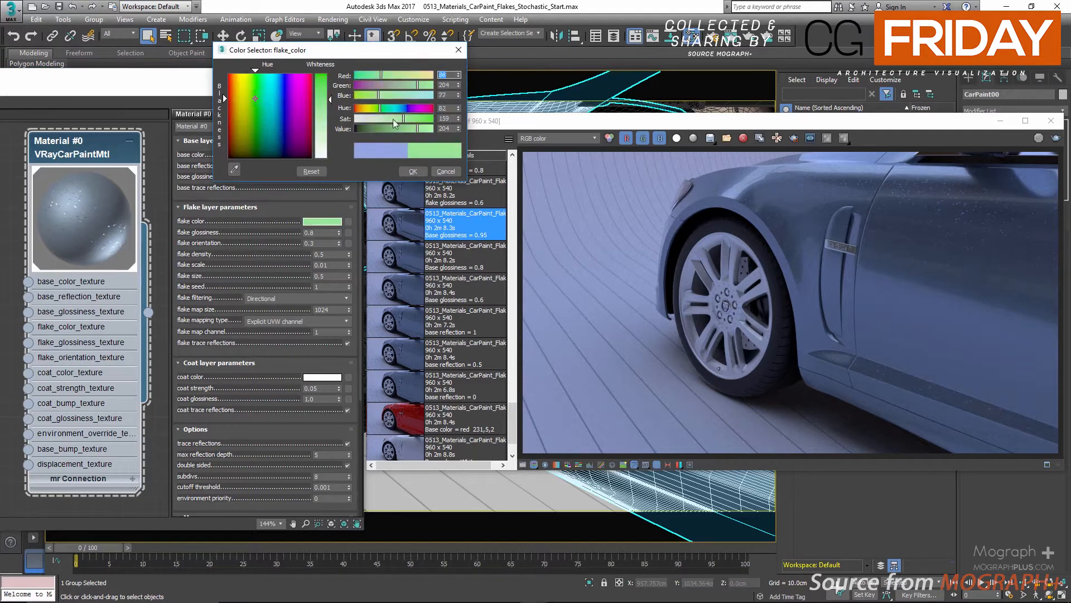
{"action": "left_click_drag", "start_coordinate": [393, 119], "coordinate": [460, 110]}
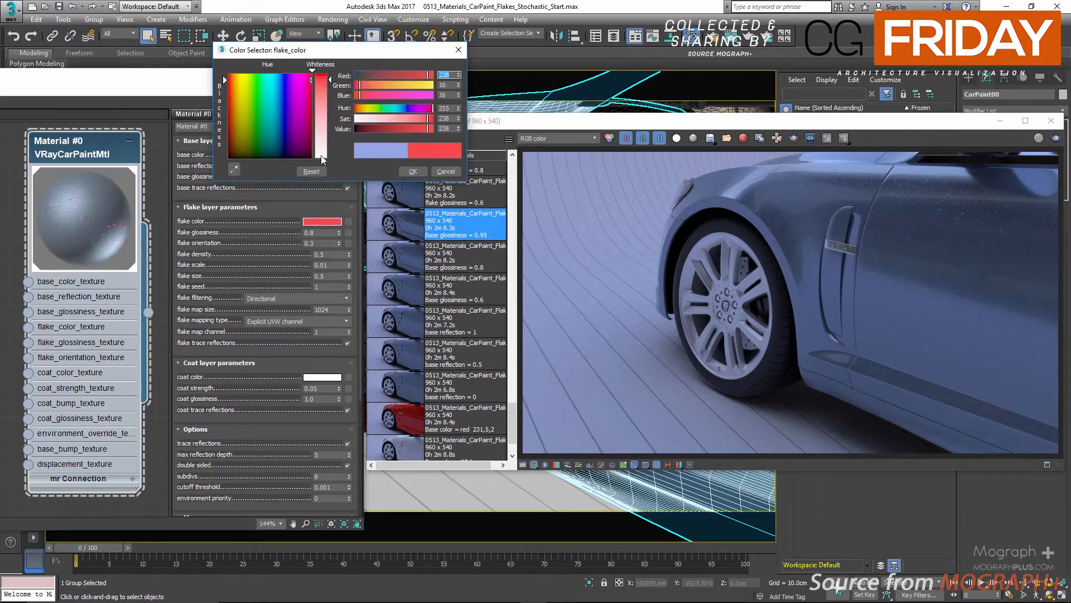
{"action": "left_click", "coordinate": [447, 171]}
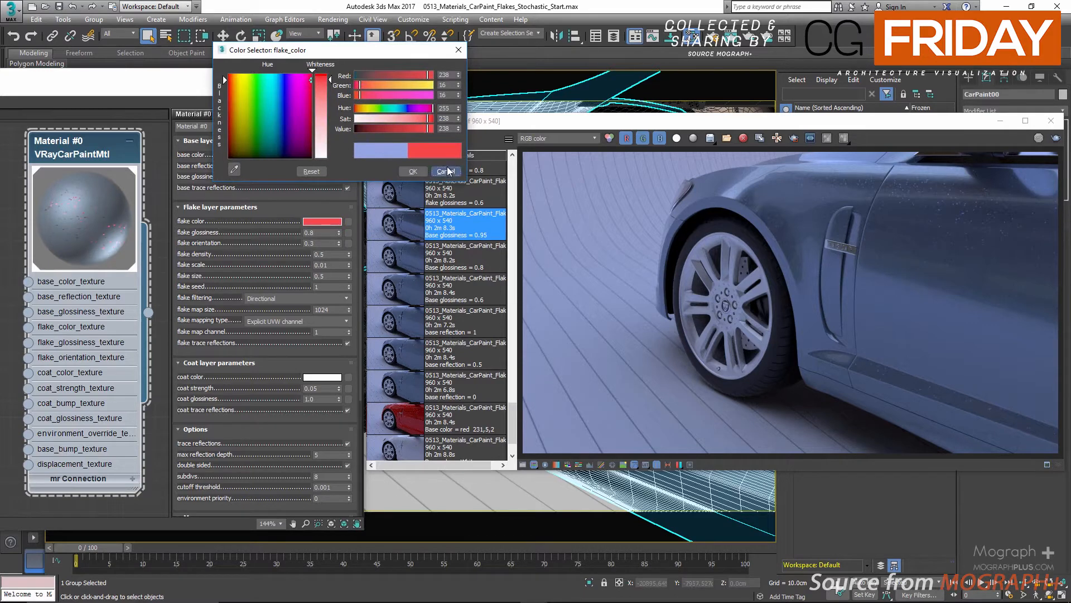
- Try the flake glossiness at 0.6 and 0.95, and set it back to 0.8
{"action": "double_click", "coordinate": [331, 231]}
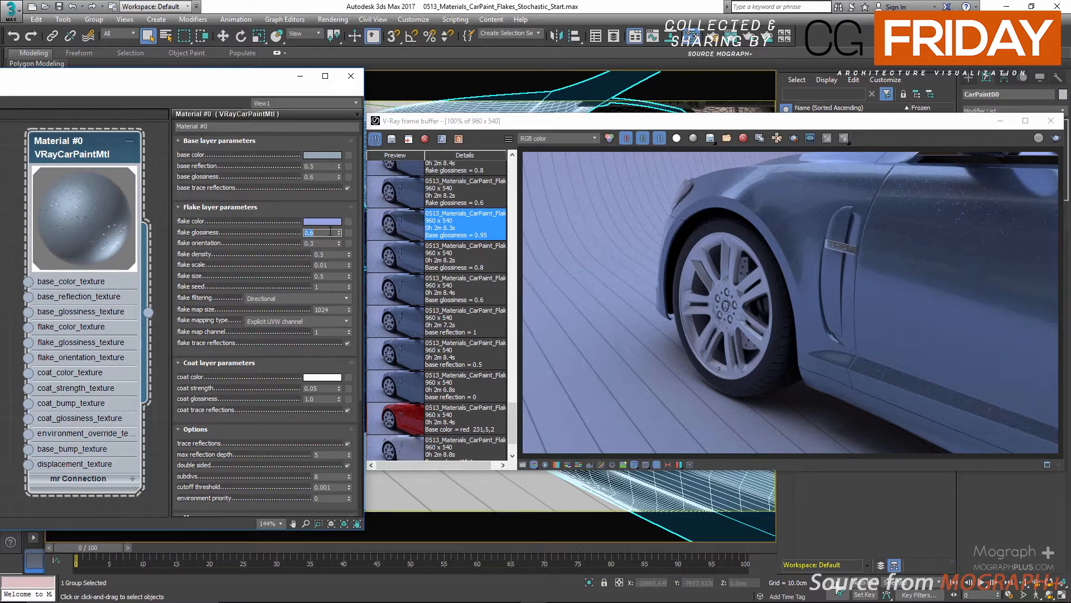
{"action": "left_click", "coordinate": [331, 231]}
{"action": "type", "text": "95"}
{"action": "key", "text": "Return"}
{"action": "left_click", "coordinate": [331, 231]}
{"action": "key", "text": "BackSpace"}
{"action": "key", "text": "BackSpace"}
{"action": "type", "text": "8"}
{"action": "key", "text": "Return"}
- View the saved renders for flake glossiness 0.6, 0.8 and 0.95 in the render history
{"action": "scroll", "coordinate": [443, 296], "scroll_direction": "up", "scroll_amount": 1}
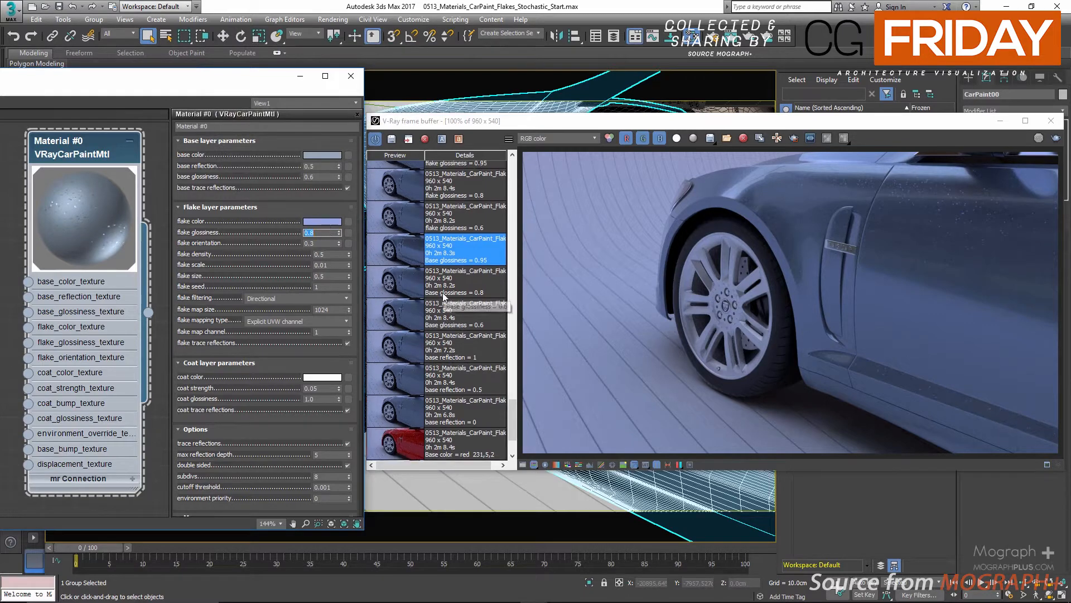
{"action": "scroll", "coordinate": [444, 296], "scroll_direction": "up", "scroll_amount": 2}
{"action": "left_click", "coordinate": [444, 316]}
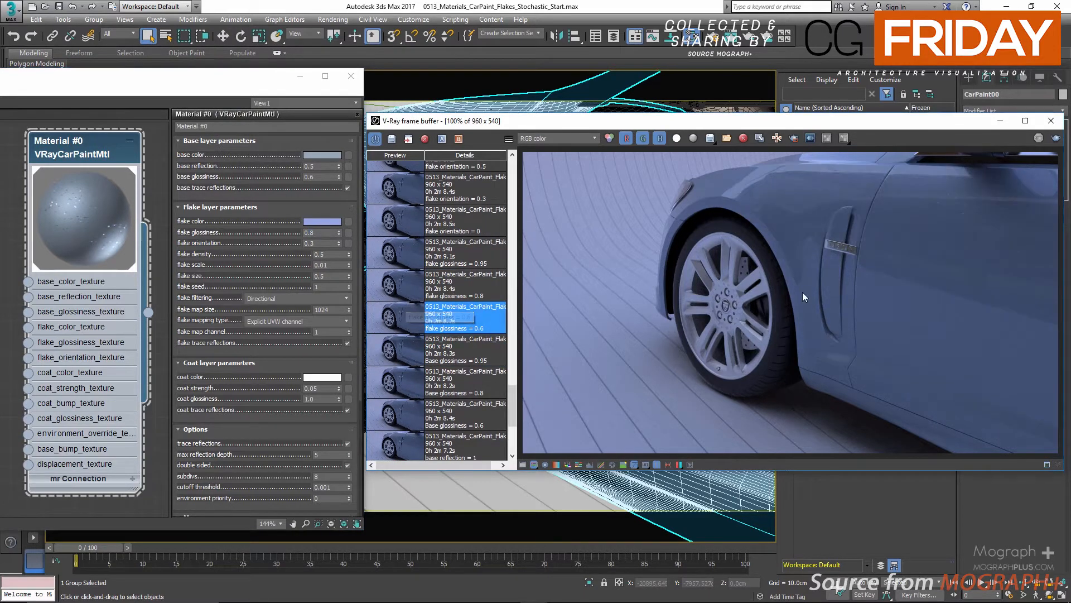
{"action": "scroll", "coordinate": [803, 292], "scroll_direction": "up", "scroll_amount": 2}
{"action": "scroll", "coordinate": [808, 272], "scroll_direction": "down", "scroll_amount": 2}
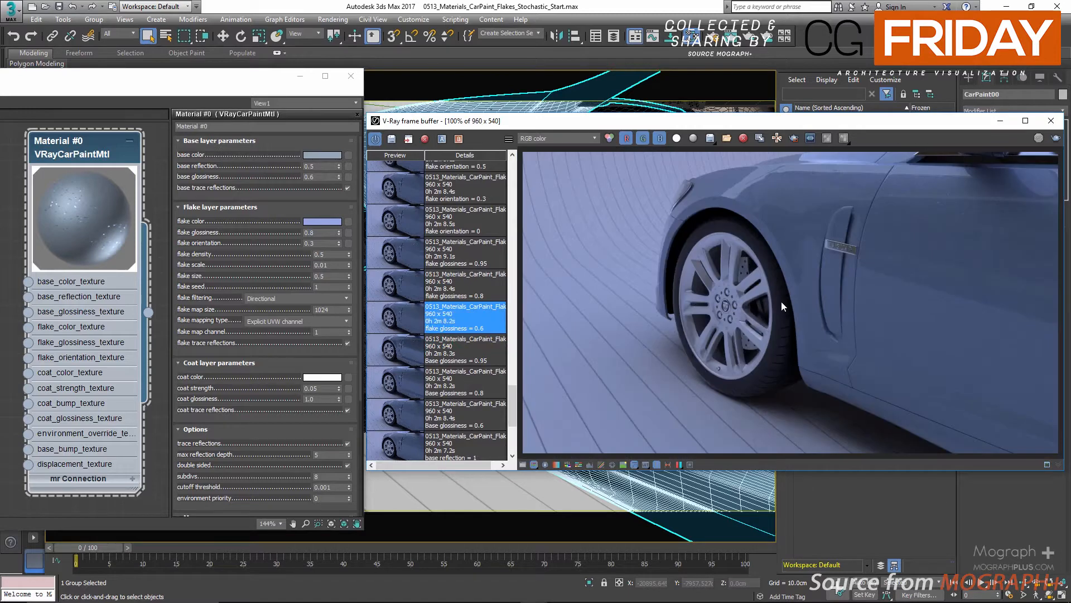
{"action": "left_click", "coordinate": [390, 286]}
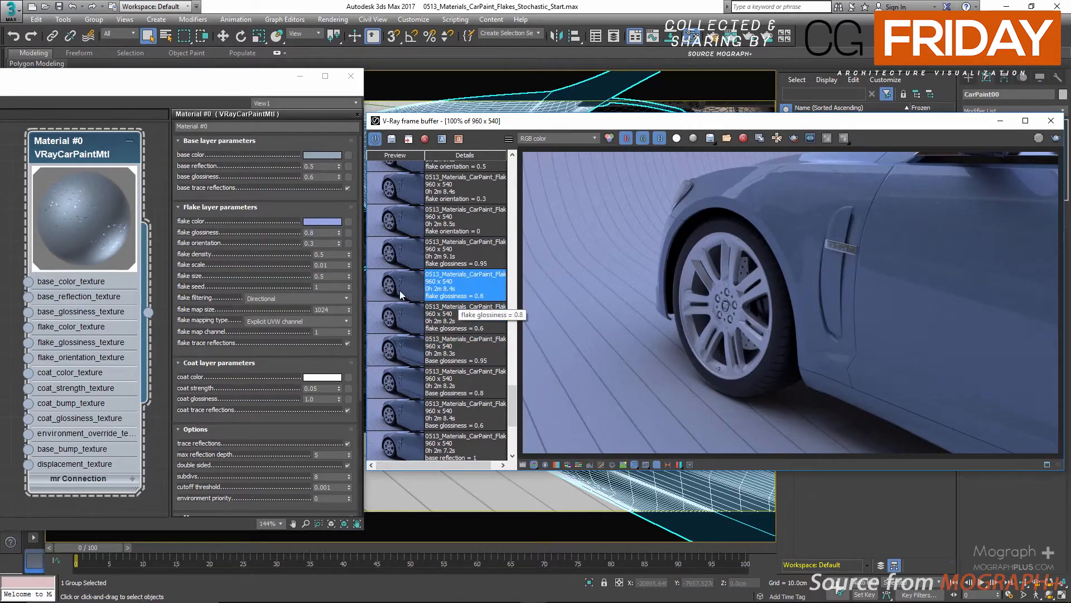
{"action": "left_click", "coordinate": [400, 257]}
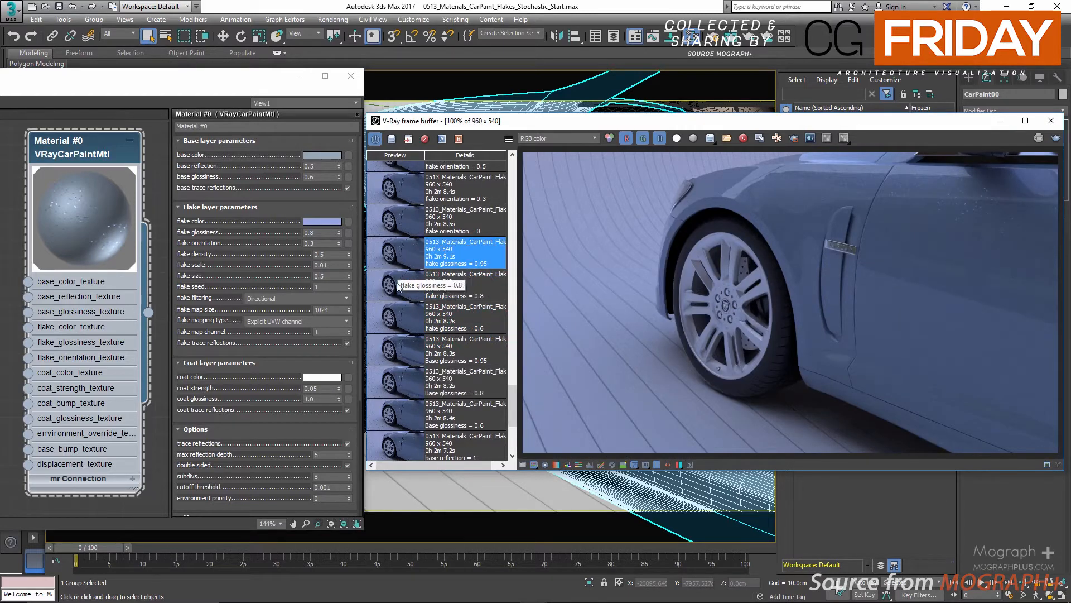
- Switch between the flake glossiness 0.6 and 0.95 renders to compare the flakes on the car body
{"action": "left_click", "coordinate": [395, 321]}
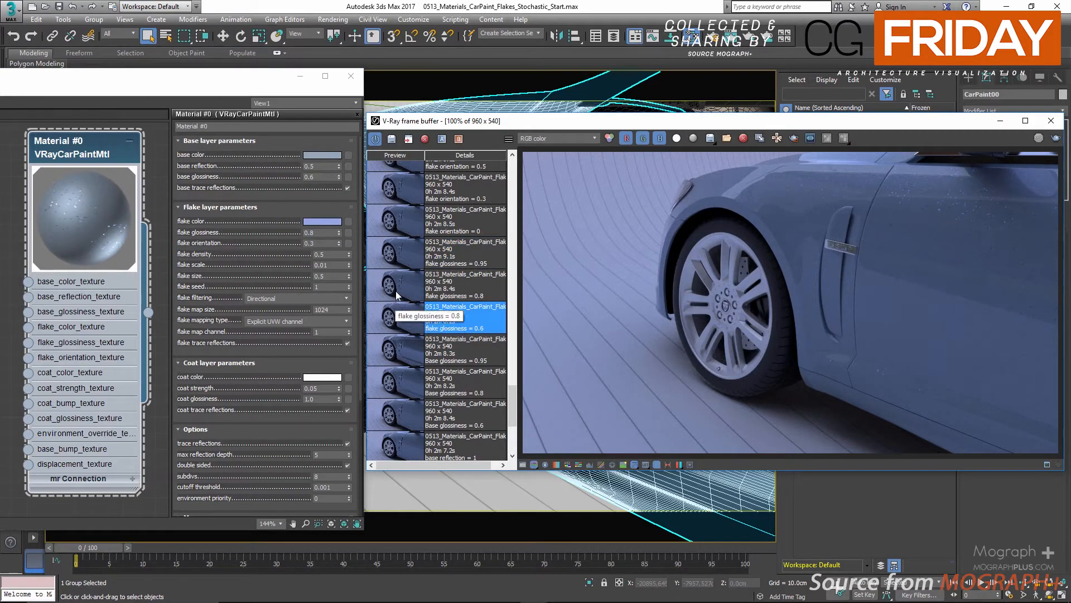
{"action": "left_click", "coordinate": [400, 265]}
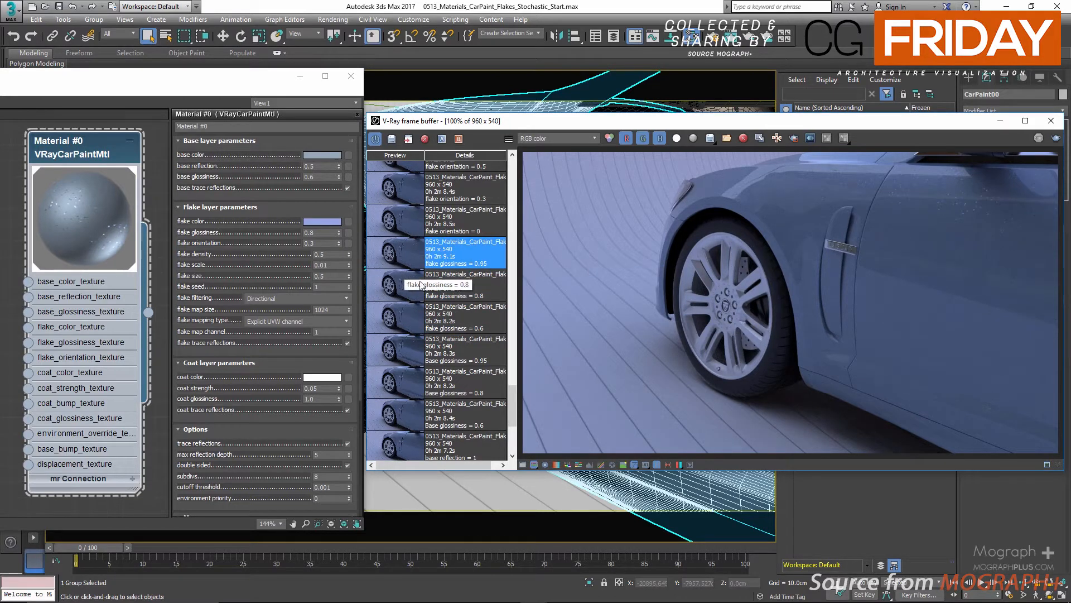
{"action": "scroll", "coordinate": [424, 290], "scroll_direction": "up", "scroll_amount": 5}
{"action": "scroll", "coordinate": [440, 304], "scroll_direction": "down", "scroll_amount": 1}
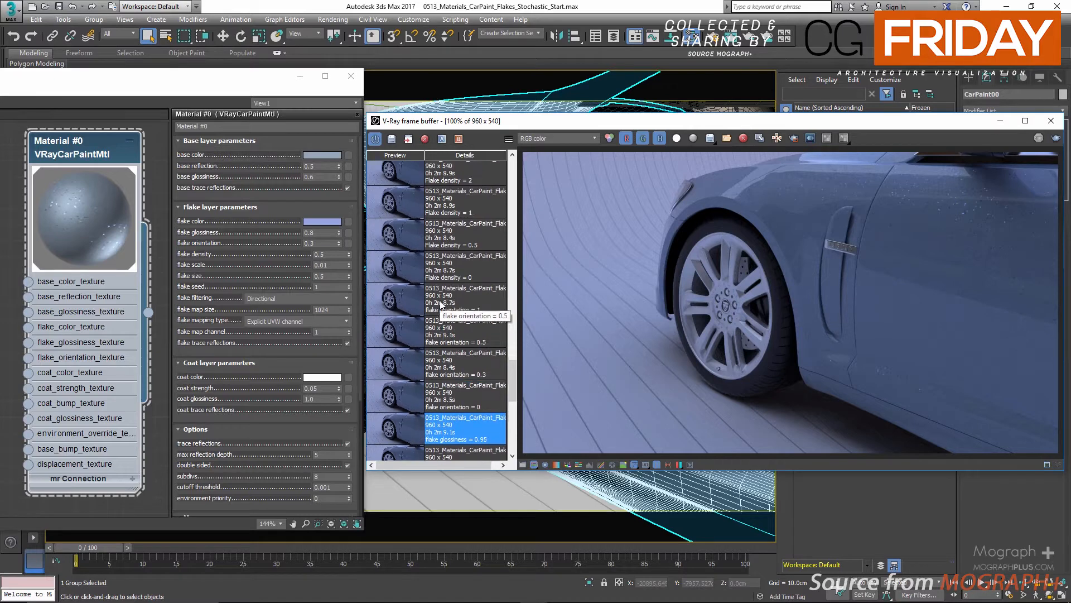
{"action": "scroll", "coordinate": [441, 307], "scroll_direction": "down", "scroll_amount": 1}
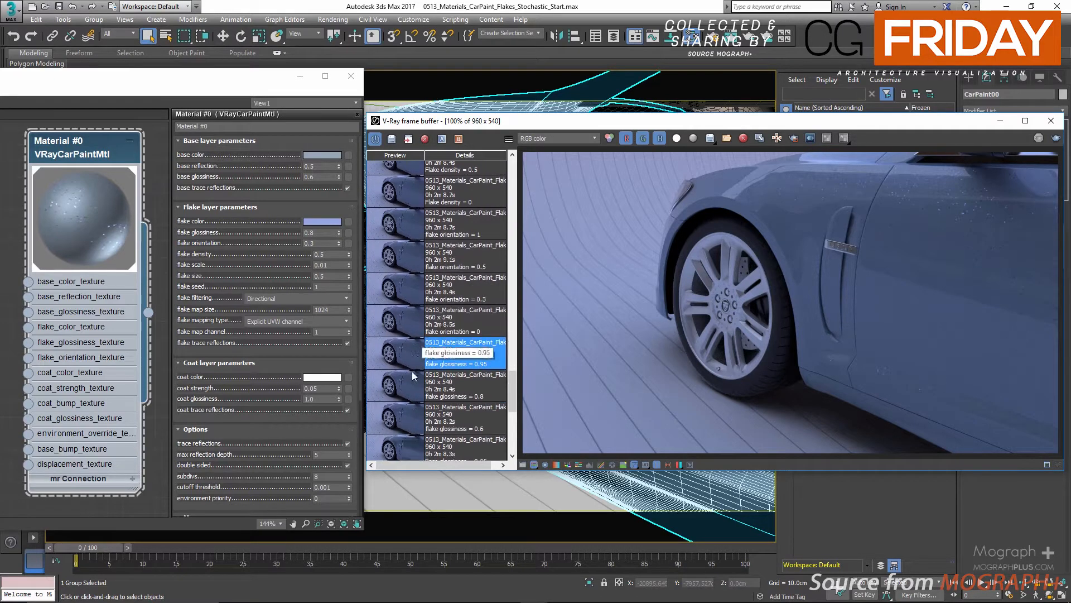
{"action": "left_click", "coordinate": [402, 419]}
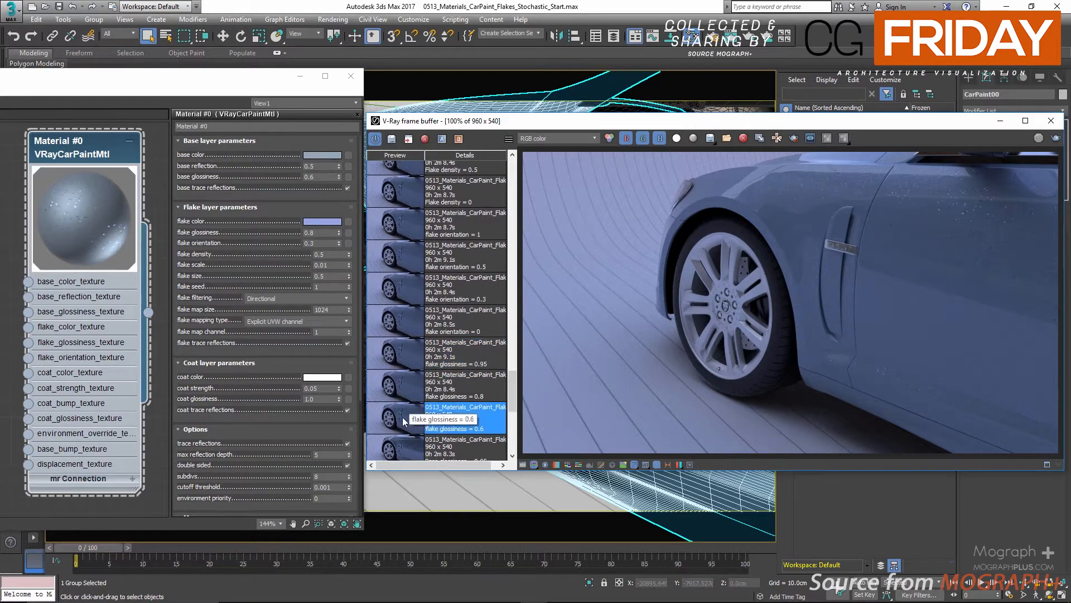
{"action": "left_click", "coordinate": [410, 356]}
- Try the flake glossiness at 0.9 and set it back to 0.8
{"action": "left_click", "coordinate": [330, 231]}
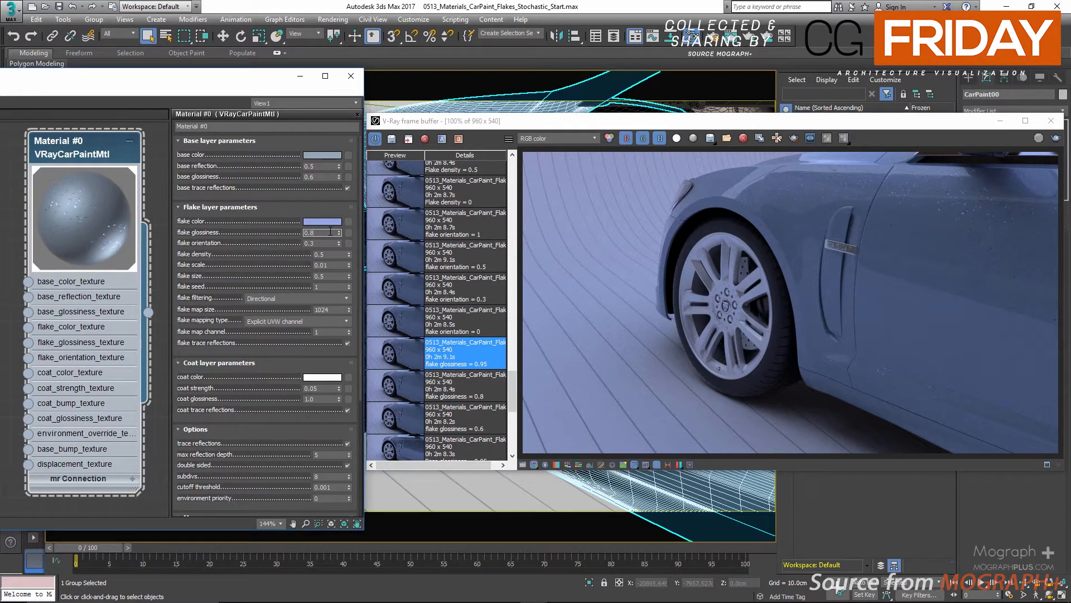
{"action": "key", "text": "BackSpace"}
{"action": "type", "text": "9"}
{"action": "key", "text": "Return"}
{"action": "left_click", "coordinate": [331, 231]}
{"action": "type", "text": "8"}
{"action": "key", "text": "Return"}
- Try the flake orientation at 0, 1 and 0.5, and set it back to 0.3
{"action": "scroll", "coordinate": [463, 312], "scroll_direction": "up", "scroll_amount": 3}
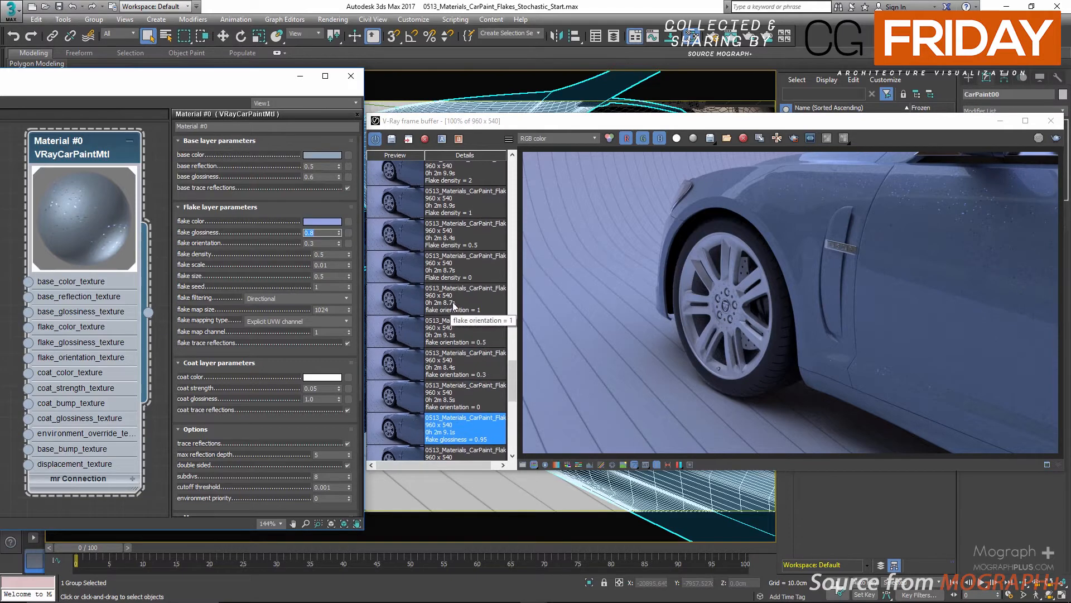
{"action": "left_click", "coordinate": [316, 244]}
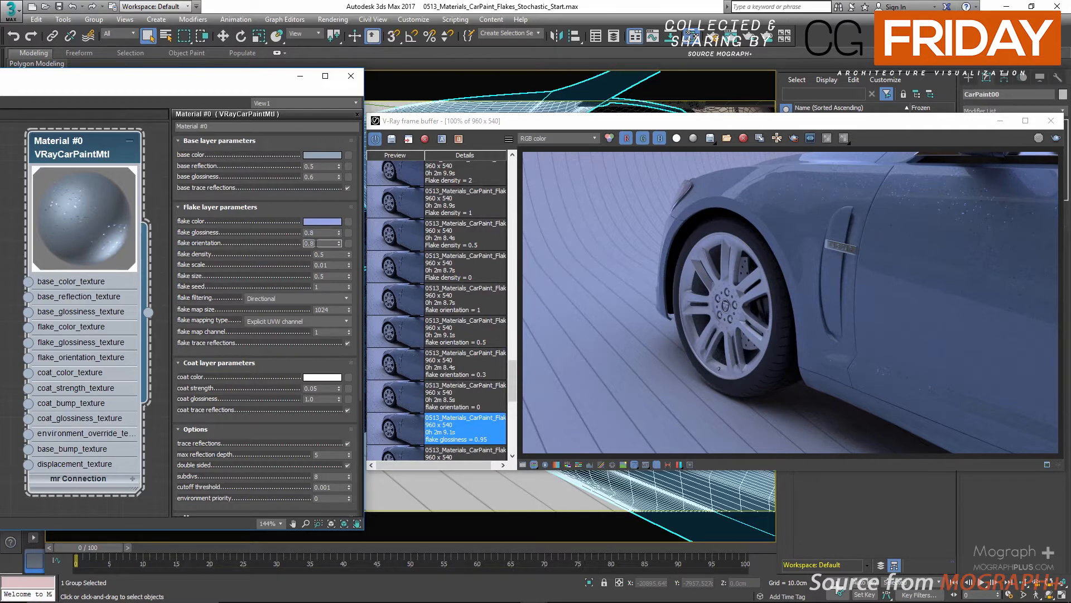
{"action": "double_click", "coordinate": [316, 243]}
{"action": "type", "text": "0"}
{"action": "key", "text": "Return"}
{"action": "type", "text": "1"}
{"action": "key", "text": "Return"}
{"action": "type", "text": "0.5"}
{"action": "key", "text": "Return"}
{"action": "type", "text": "0.3"}
{"action": "key", "text": "Return"}
- Compare the saved renders for flake orientation 0, 0.3, 0.5 and 1
{"action": "double_click", "coordinate": [406, 402]}
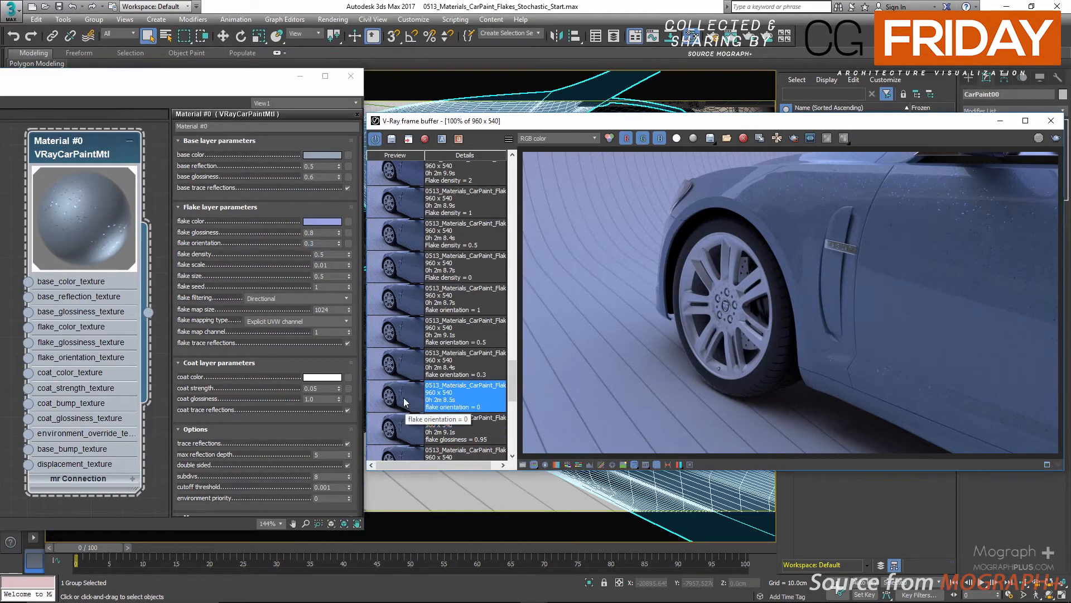
{"action": "scroll", "coordinate": [939, 202], "scroll_direction": "up", "scroll_amount": 1}
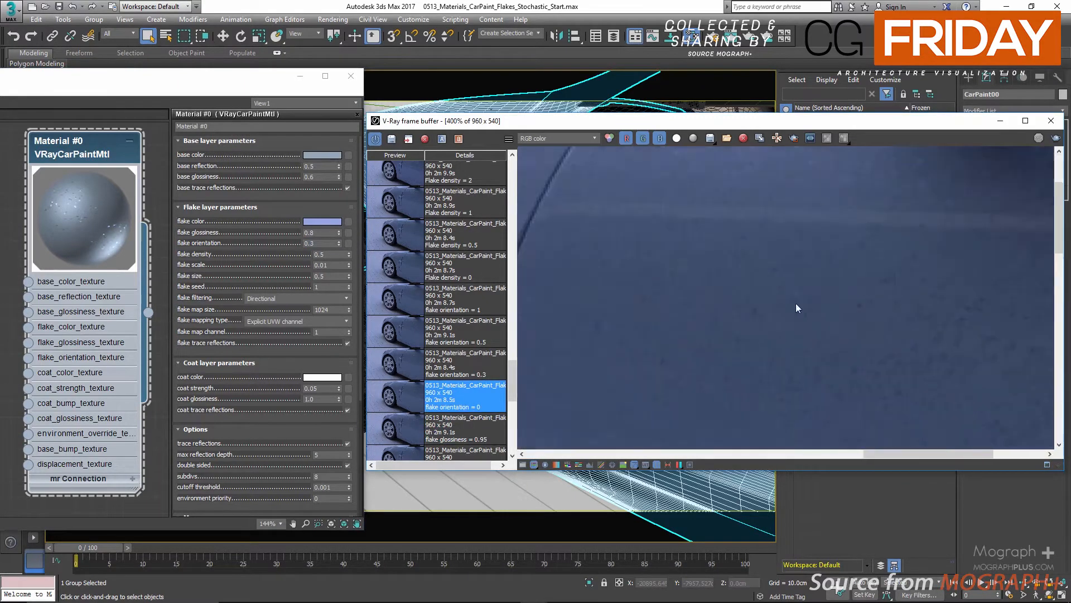
{"action": "scroll", "coordinate": [784, 287], "scroll_direction": "down", "scroll_amount": 1}
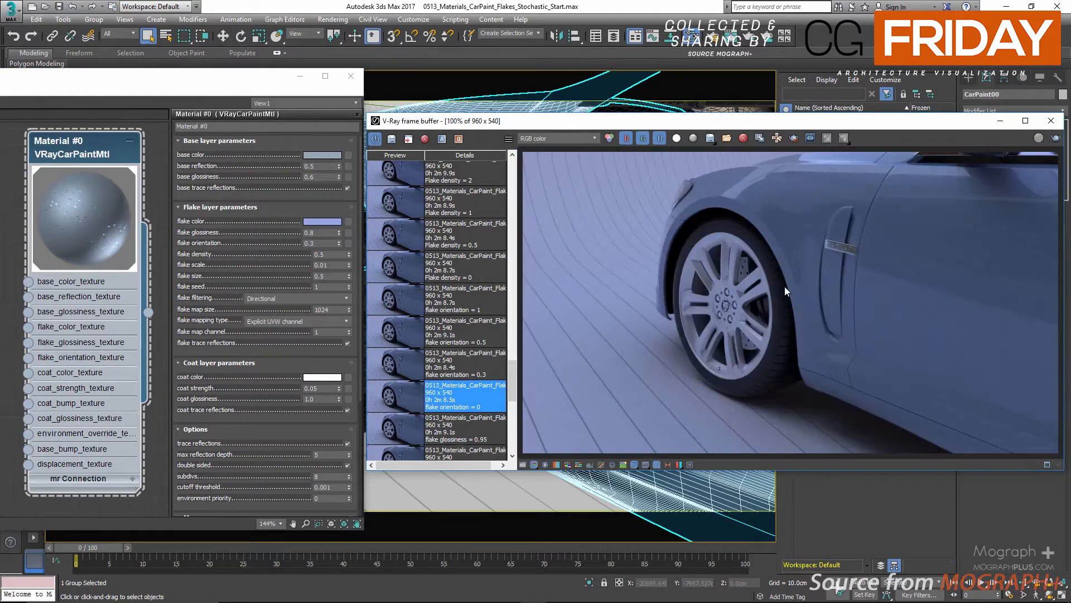
{"action": "double_click", "coordinate": [399, 363]}
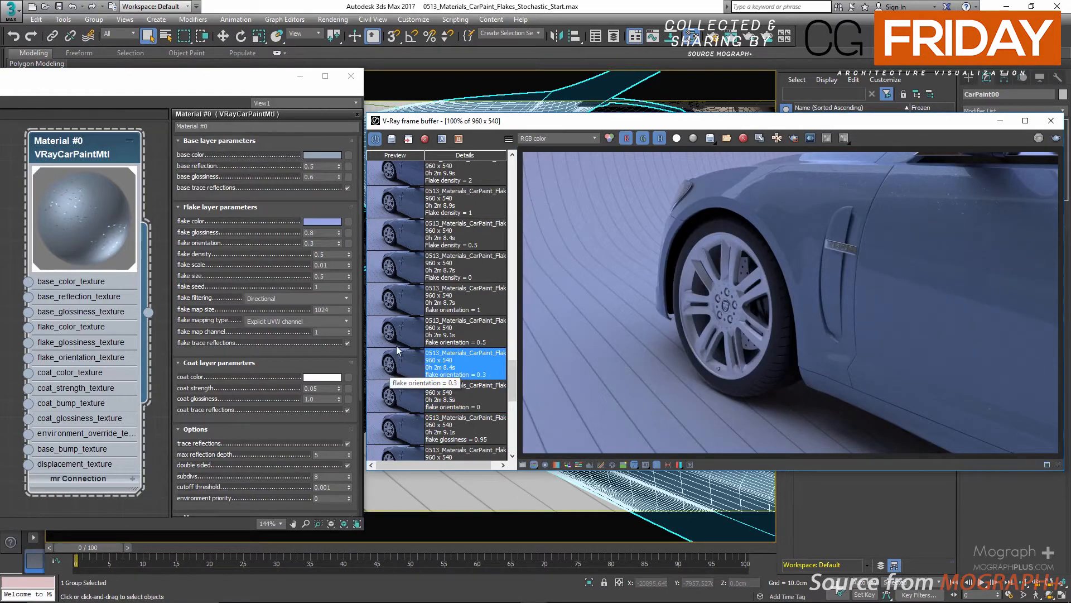
{"action": "double_click", "coordinate": [400, 338]}
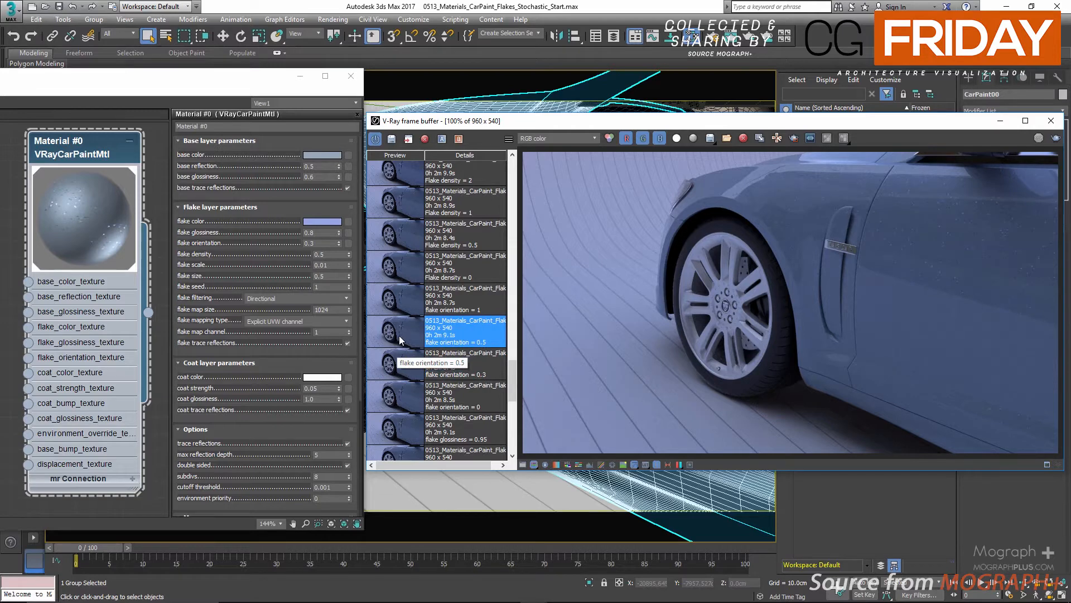
{"action": "double_click", "coordinate": [397, 304]}
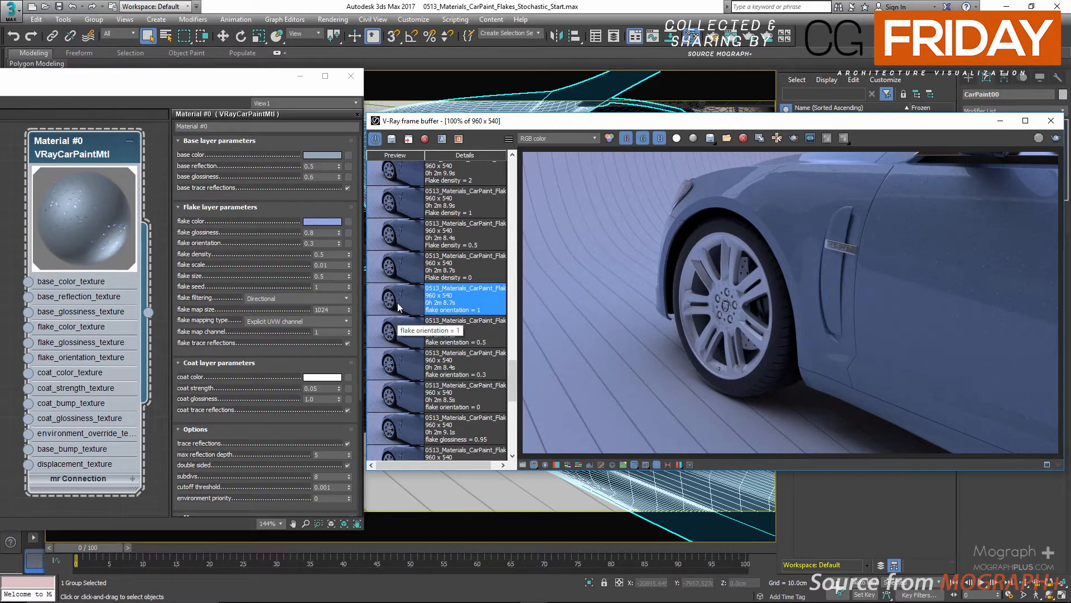
- Try the flake density at 2 and set it back to 0.5
{"action": "left_click", "coordinate": [324, 242]}
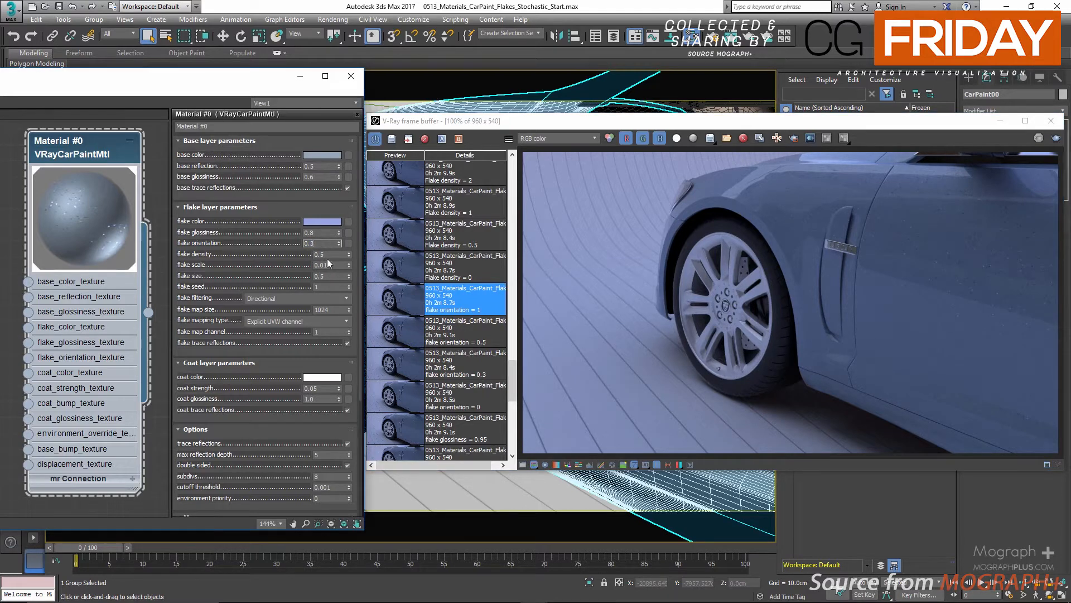
{"action": "left_click", "coordinate": [332, 254]}
{"action": "left_click", "coordinate": [335, 254]}
{"action": "key", "text": "BackSpace"}
{"action": "key", "text": "BackSpace"}
{"action": "key", "text": "Return"}
{"action": "type", "text": "2"}
{"action": "key", "text": "Return"}
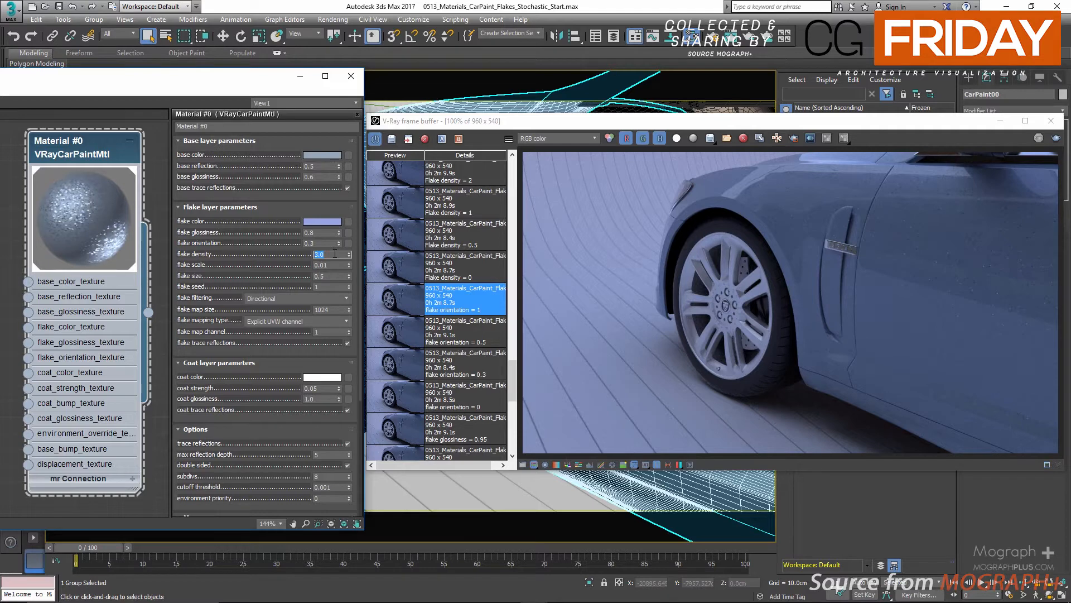
{"action": "type", "text": "0.5"}
{"action": "key", "text": "Return"}
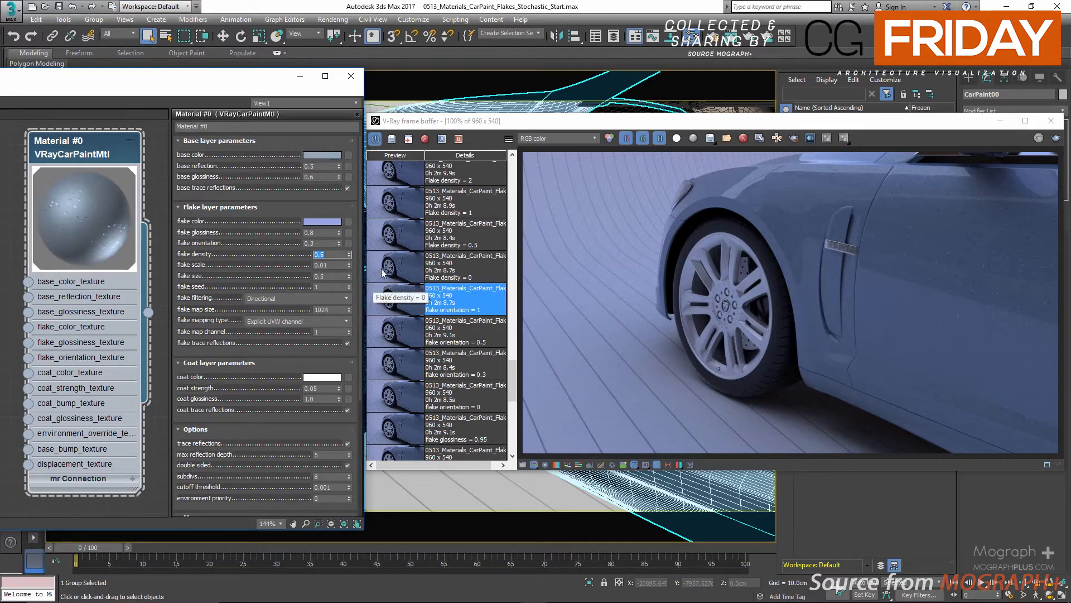
- Compare the saved renders for flake density 0, 0.5, 1, 2 and 4
{"action": "left_click", "coordinate": [406, 273]}
{"action": "scroll", "coordinate": [996, 250], "scroll_direction": "up", "scroll_amount": 2}
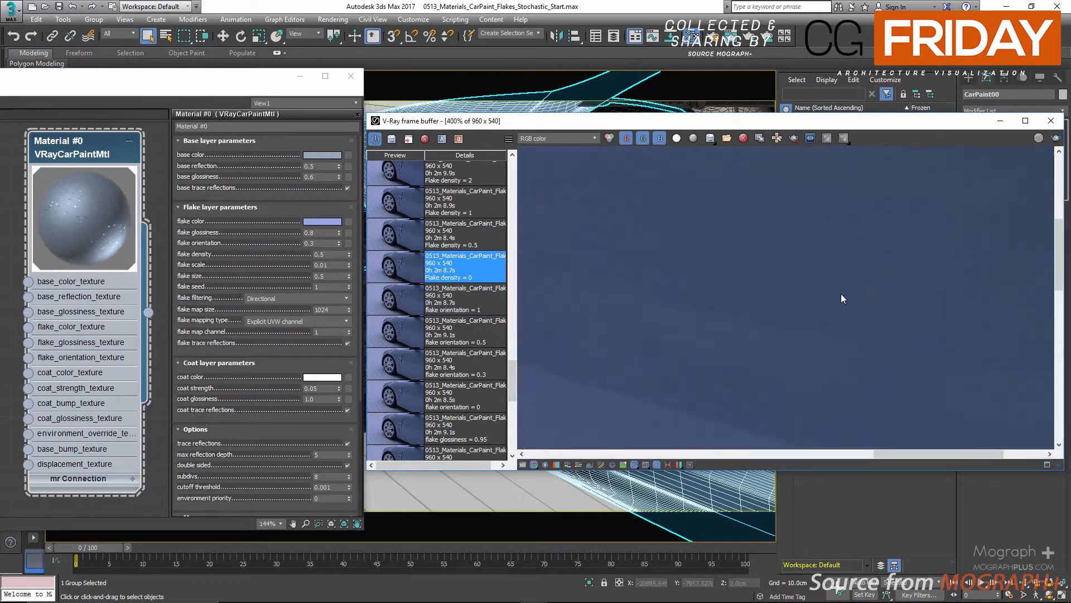
{"action": "scroll", "coordinate": [741, 417], "scroll_direction": "down", "scroll_amount": 2}
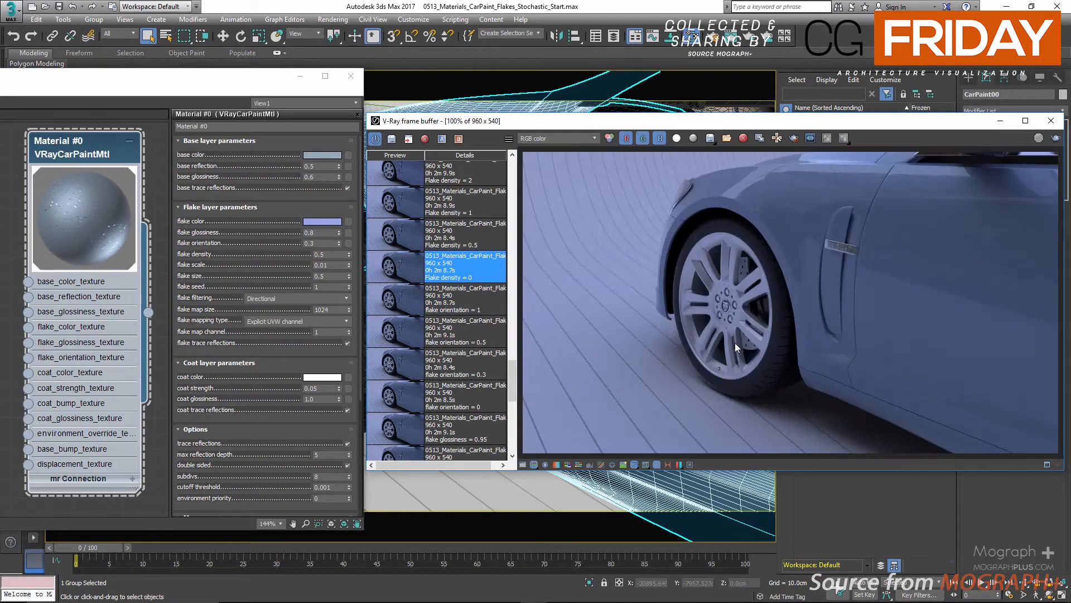
{"action": "left_click", "coordinate": [403, 236]}
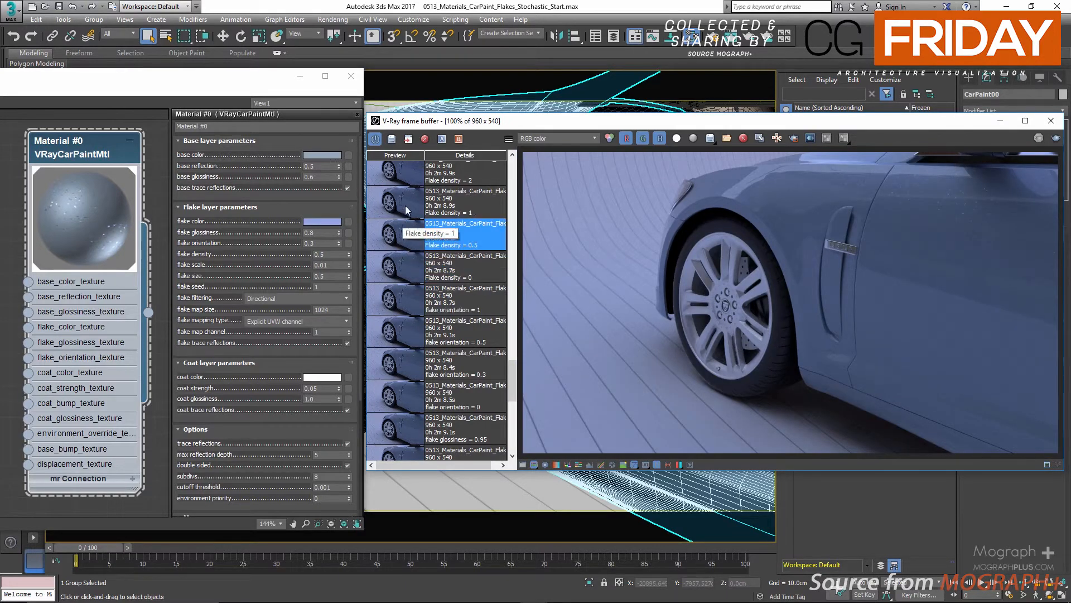
{"action": "left_click", "coordinate": [405, 208]}
{"action": "scroll", "coordinate": [405, 215], "scroll_direction": "up", "scroll_amount": 1}
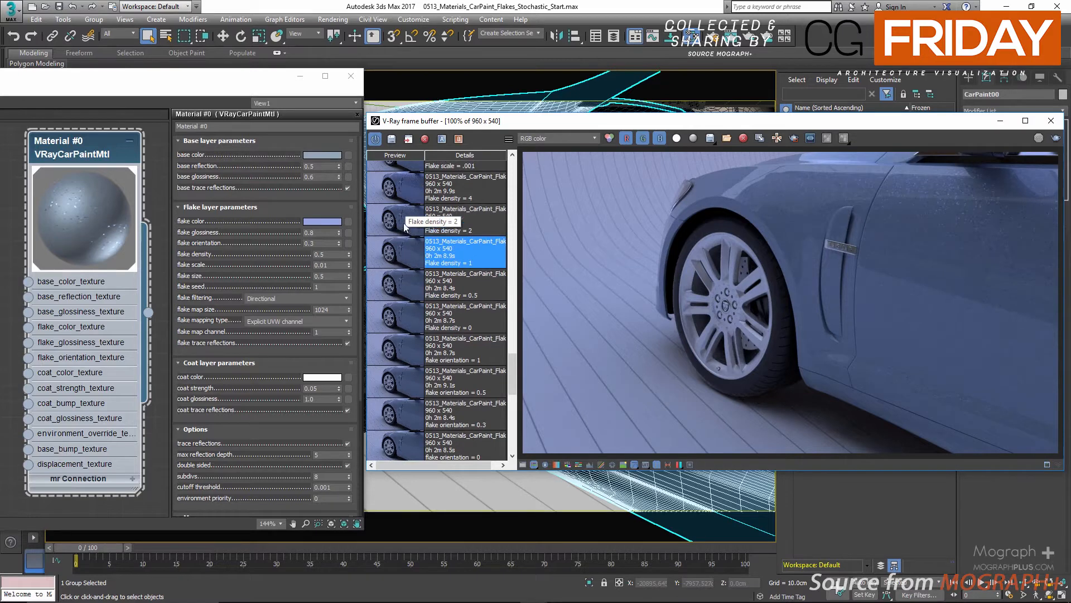
{"action": "left_click", "coordinate": [404, 223]}
{"action": "scroll", "coordinate": [402, 237], "scroll_direction": "up", "scroll_amount": 2}
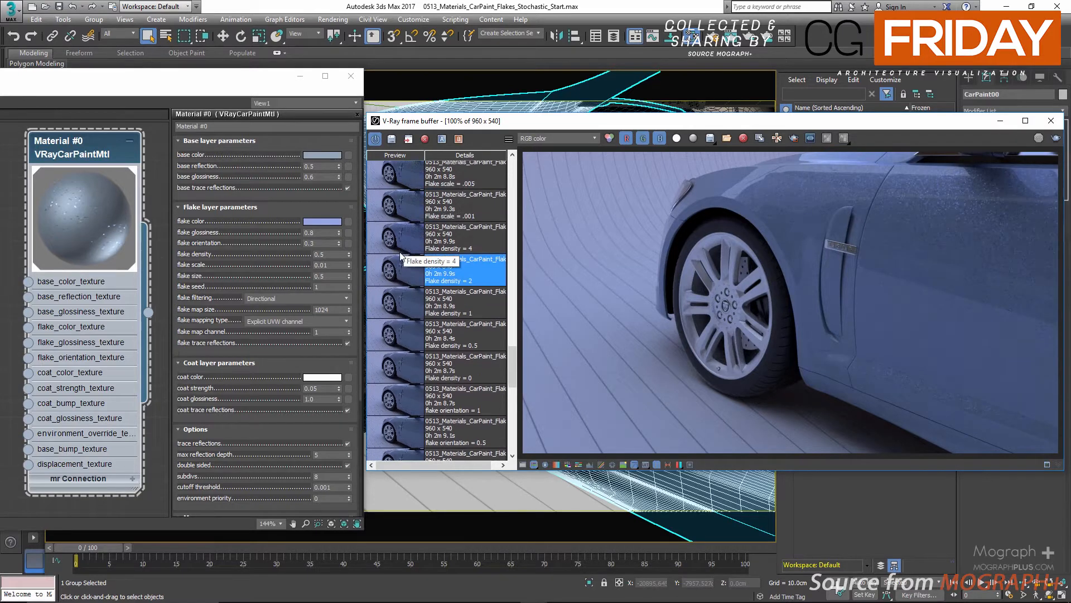
{"action": "left_click", "coordinate": [402, 245]}
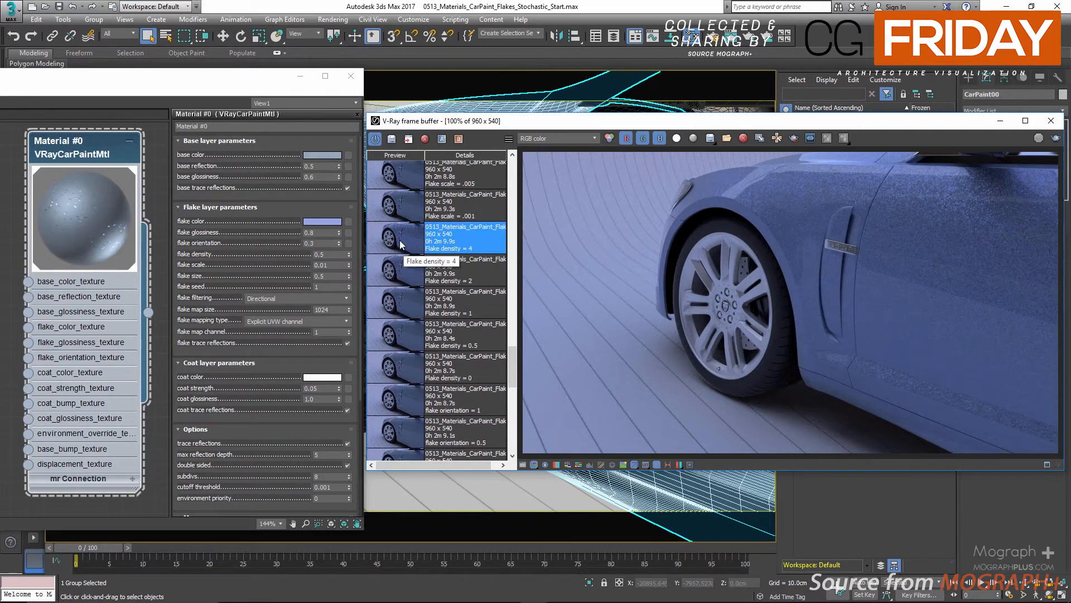
- Compare the flake density renders from 0 to 4 at 200% on the car door
{"action": "scroll", "coordinate": [1012, 250], "scroll_direction": "up", "scroll_amount": 1}
{"action": "scroll", "coordinate": [863, 336], "scroll_direction": "up", "scroll_amount": 1}
{"action": "scroll", "coordinate": [864, 311], "scroll_direction": "down", "scroll_amount": 1}
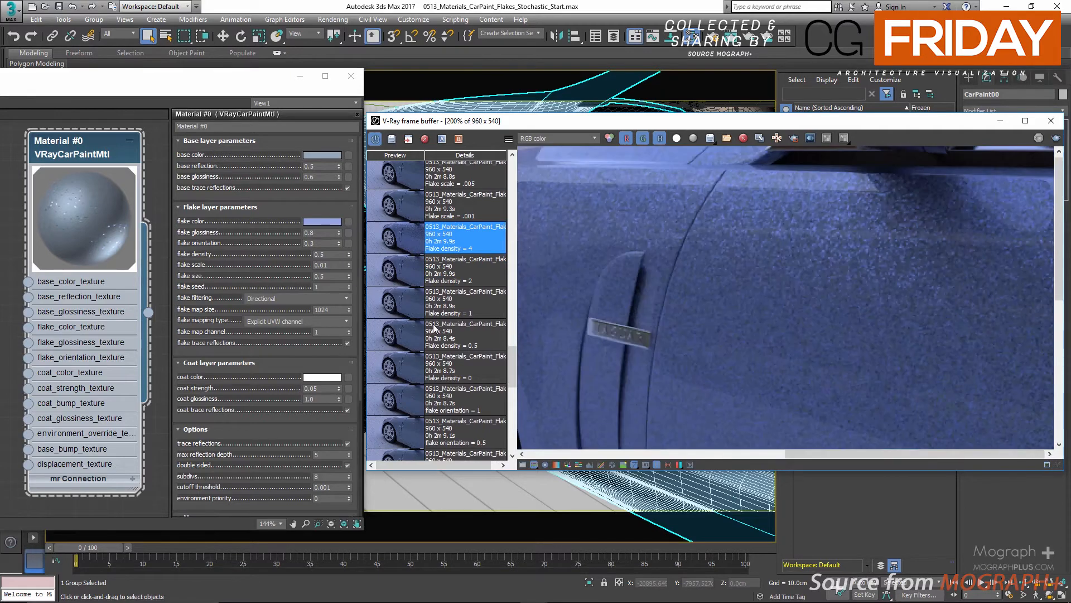
{"action": "left_click", "coordinate": [401, 357]}
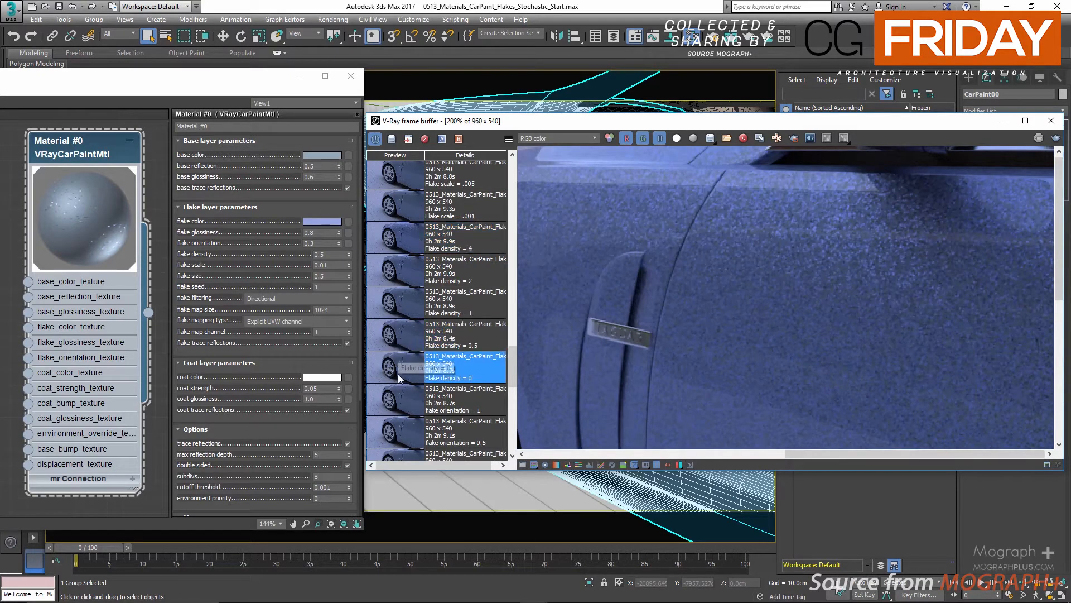
{"action": "left_click", "coordinate": [399, 346]}
{"action": "left_click", "coordinate": [403, 309]}
{"action": "left_click", "coordinate": [406, 272]}
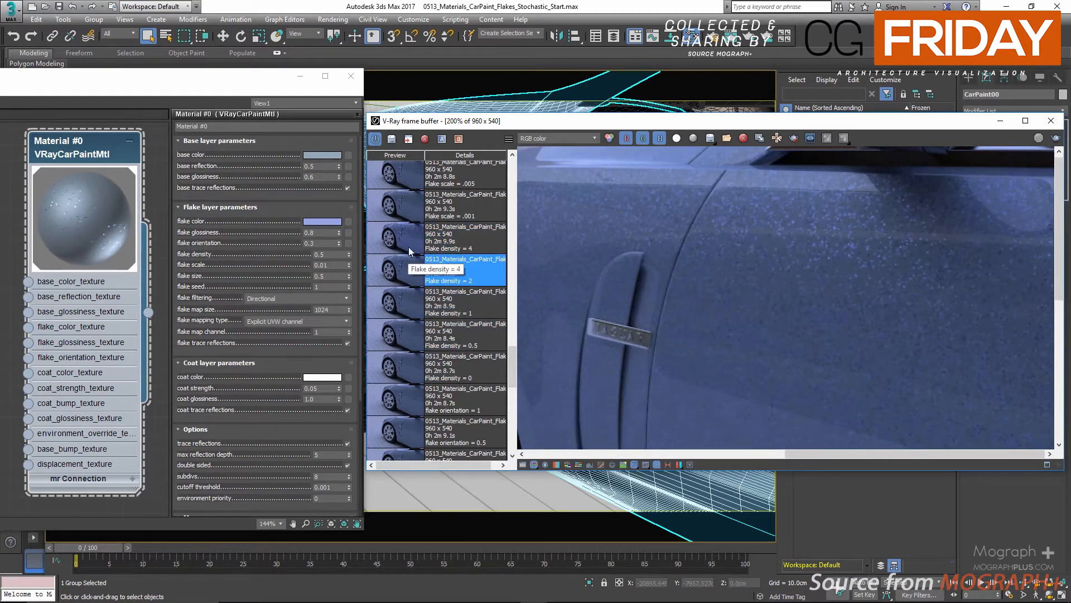
{"action": "left_click", "coordinate": [409, 247]}
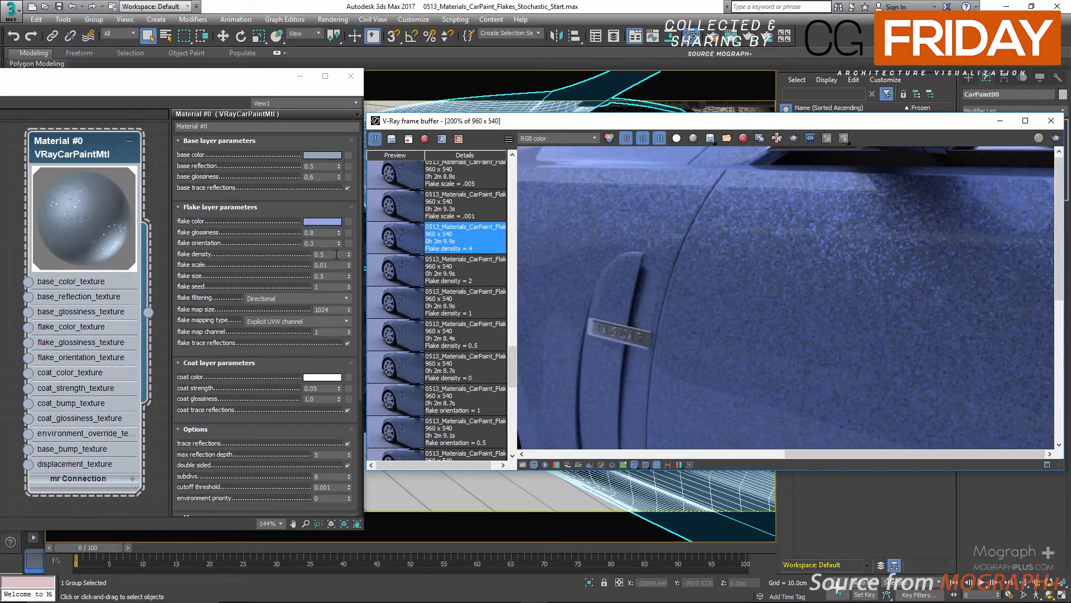
{"action": "scroll", "coordinate": [777, 275], "scroll_direction": "down", "scroll_amount": 2}
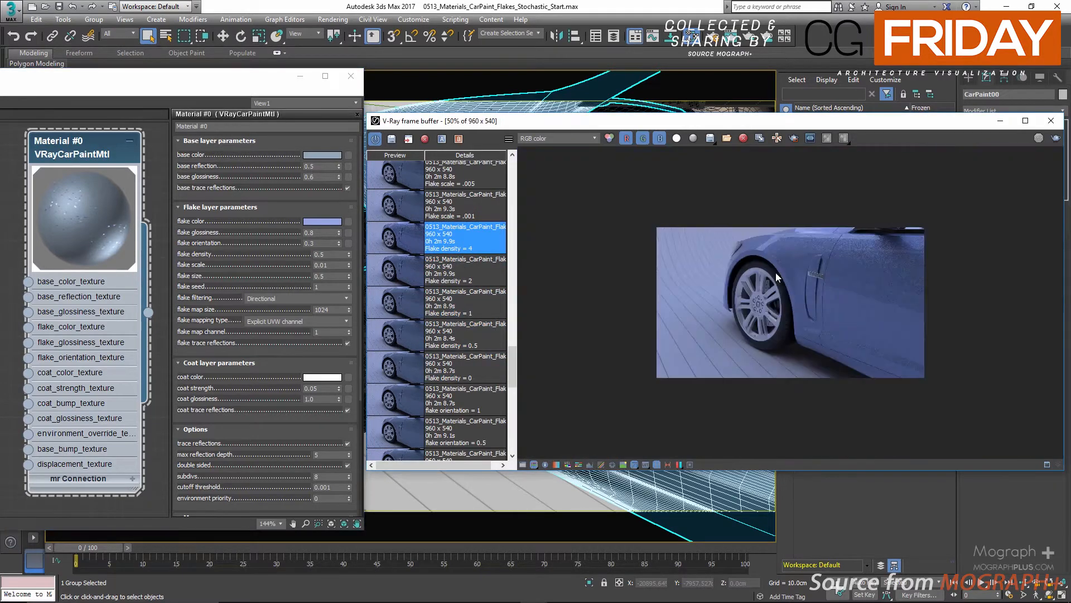
{"action": "scroll", "coordinate": [775, 272], "scroll_direction": "up", "scroll_amount": 1}
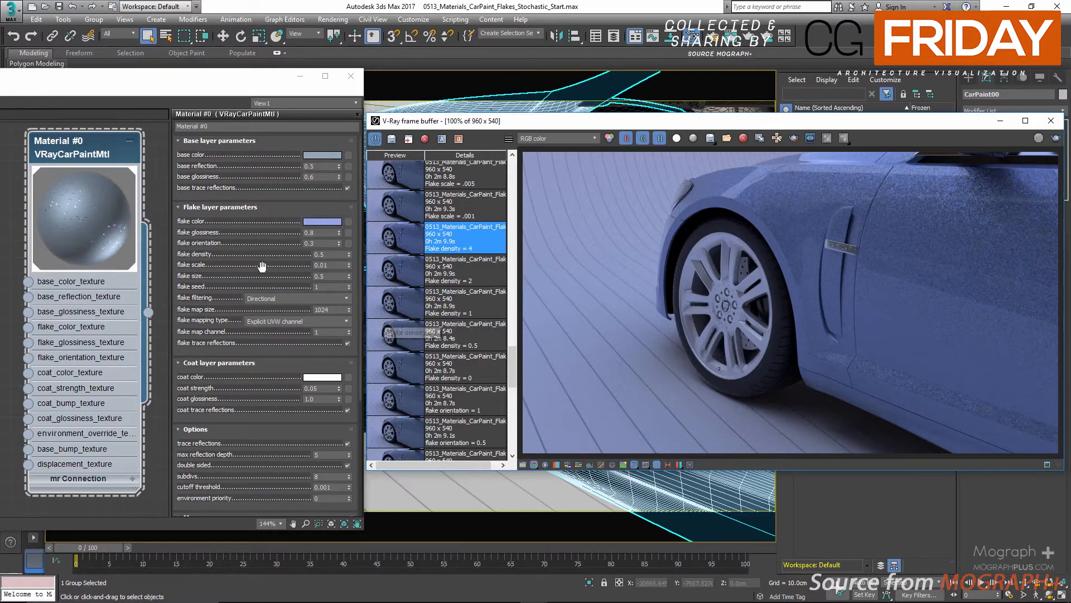
- Compare the saved renders for flake scale .001, .005, 0.01, 0.05 and 0.1
{"action": "left_click_drag", "start_coordinate": [331, 265], "coordinate": [295, 269]}
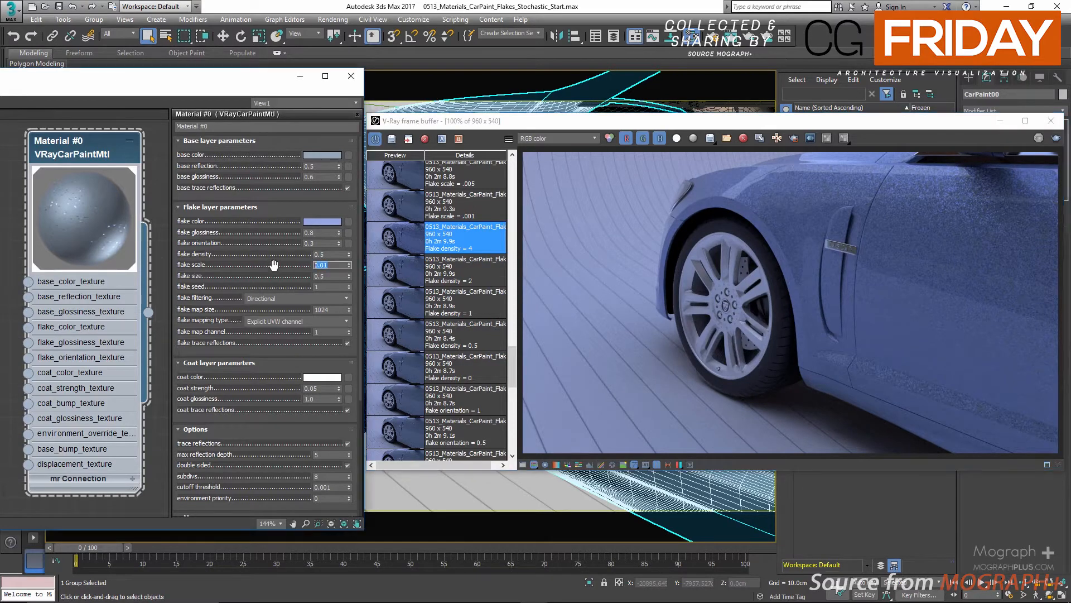
{"action": "left_click", "coordinate": [406, 206]}
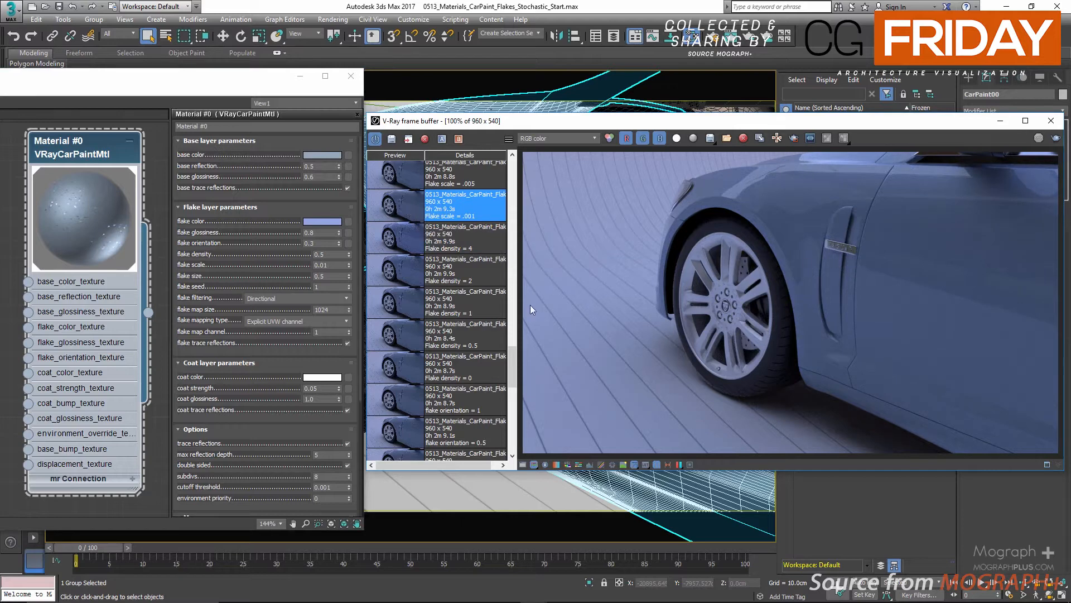
{"action": "scroll", "coordinate": [530, 305], "scroll_direction": "up", "scroll_amount": 3}
{"action": "scroll", "coordinate": [701, 310], "scroll_direction": "down", "scroll_amount": 5}
{"action": "scroll", "coordinate": [717, 279], "scroll_direction": "up", "scroll_amount": 3}
{"action": "scroll", "coordinate": [477, 292], "scroll_direction": "up", "scroll_amount": 5}
{"action": "left_click", "coordinate": [393, 356]}
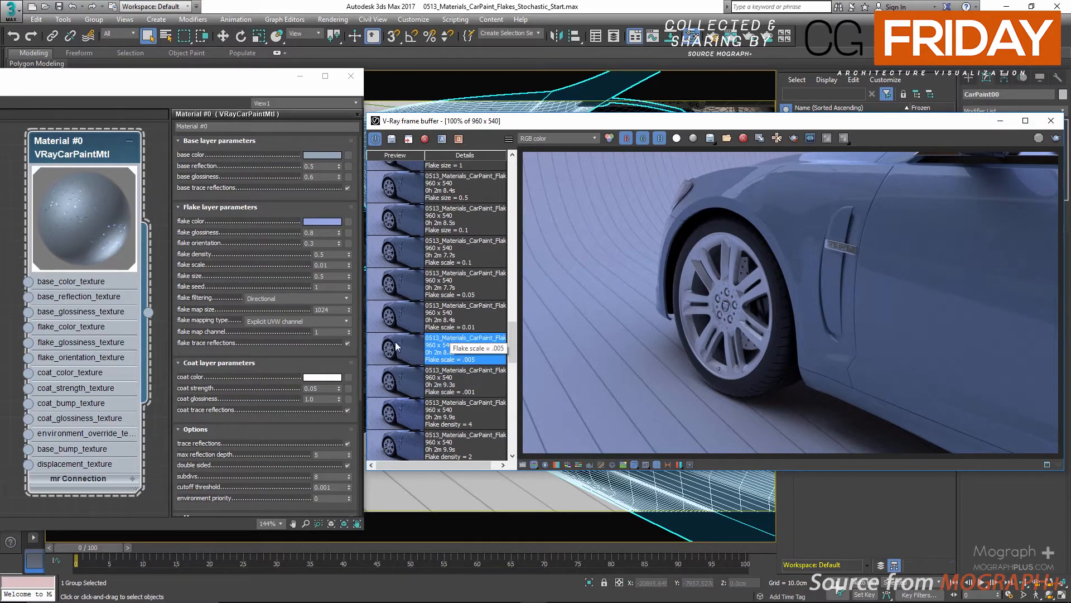
{"action": "left_click", "coordinate": [400, 322]}
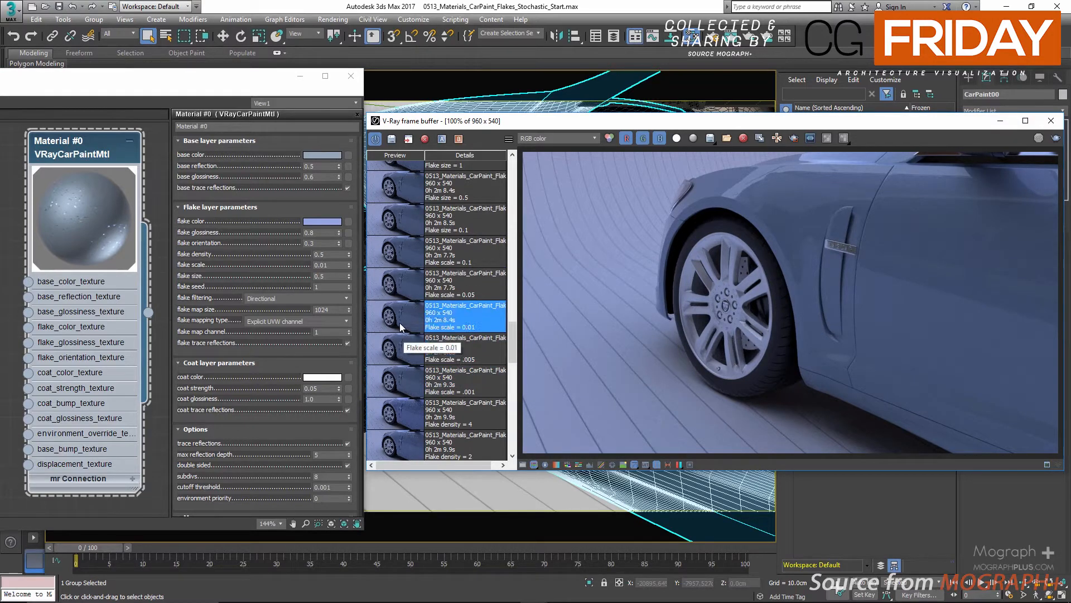
{"action": "left_click", "coordinate": [407, 287]}
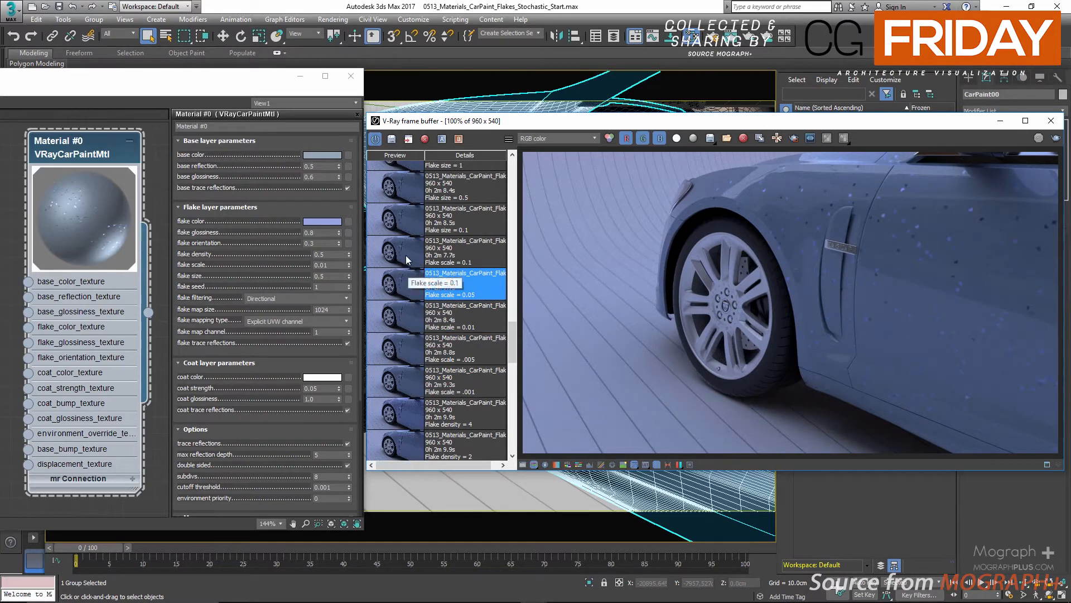
{"action": "left_click", "coordinate": [408, 261]}
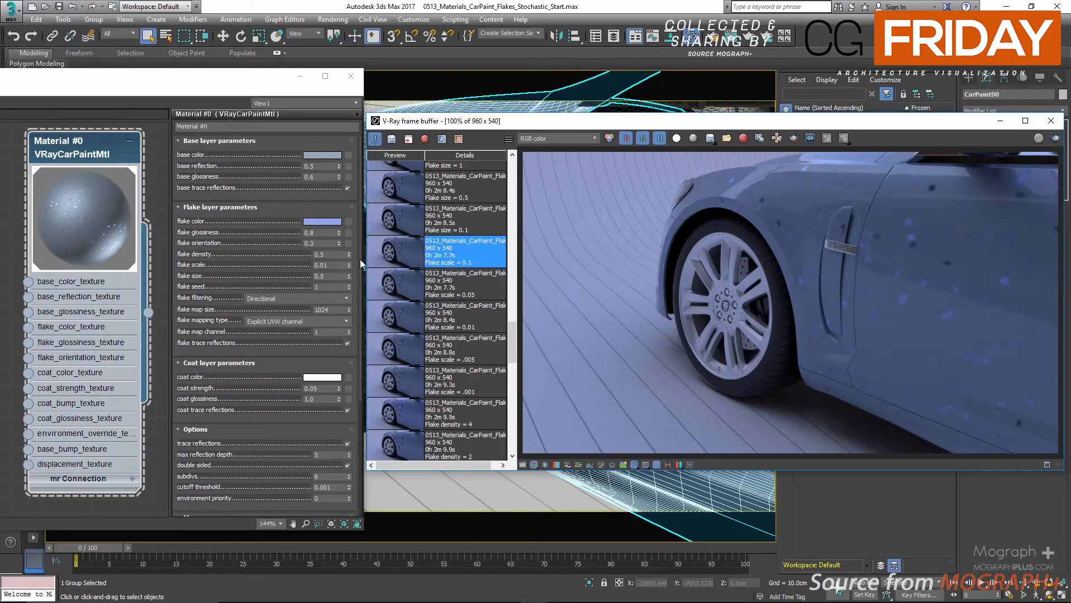
- Try the flake scale at 0.1 on the car paint material
{"action": "left_click", "coordinate": [339, 264]}
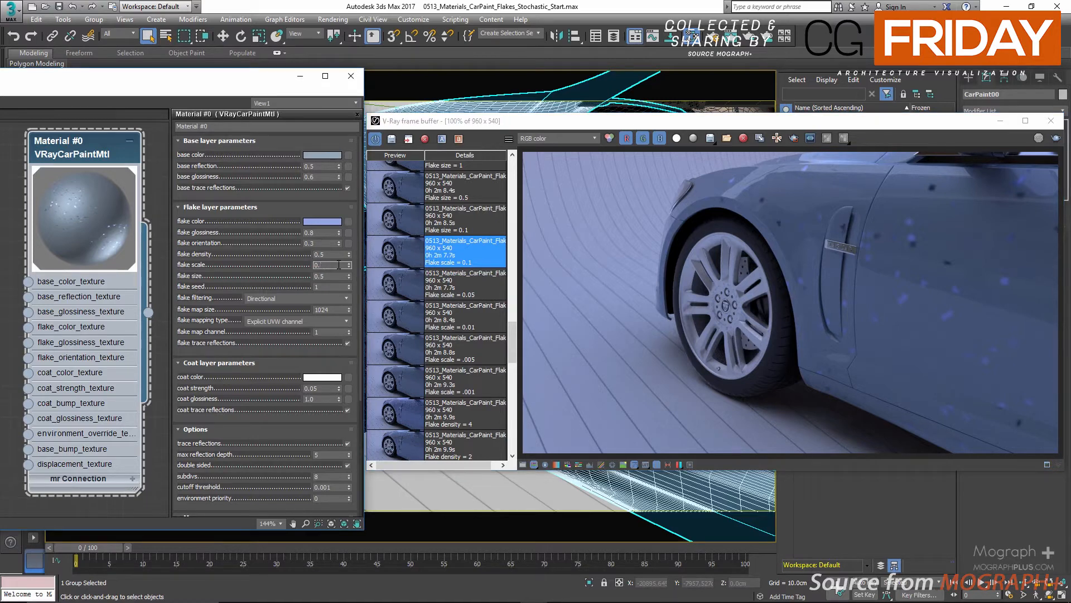
{"action": "type", "text": "1"}
{"action": "key", "text": "Return"}
- Step through the flake scale renders again, from .001 up to 0.1
{"action": "left_click", "coordinate": [407, 393]}
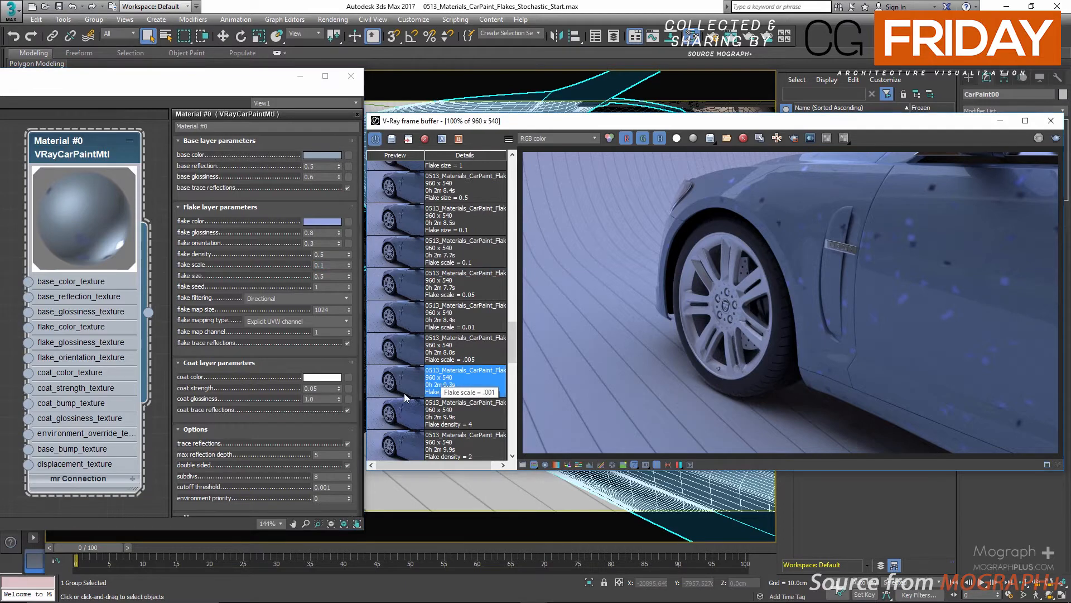
{"action": "left_click", "coordinate": [411, 354]}
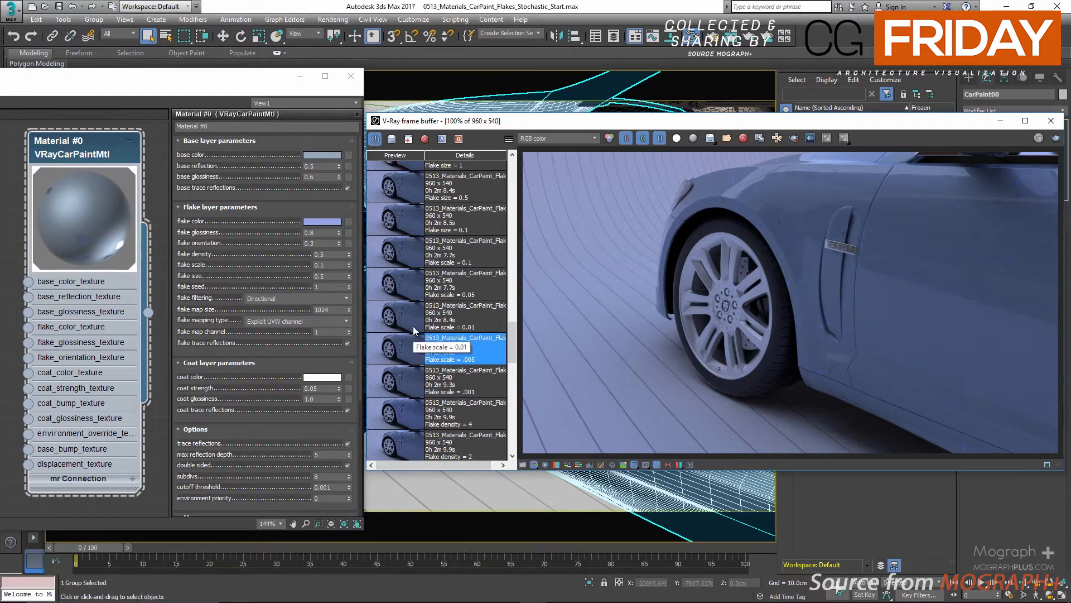
{"action": "left_click", "coordinate": [413, 325]}
{"action": "left_click", "coordinate": [410, 288]}
{"action": "left_click", "coordinate": [397, 257]}
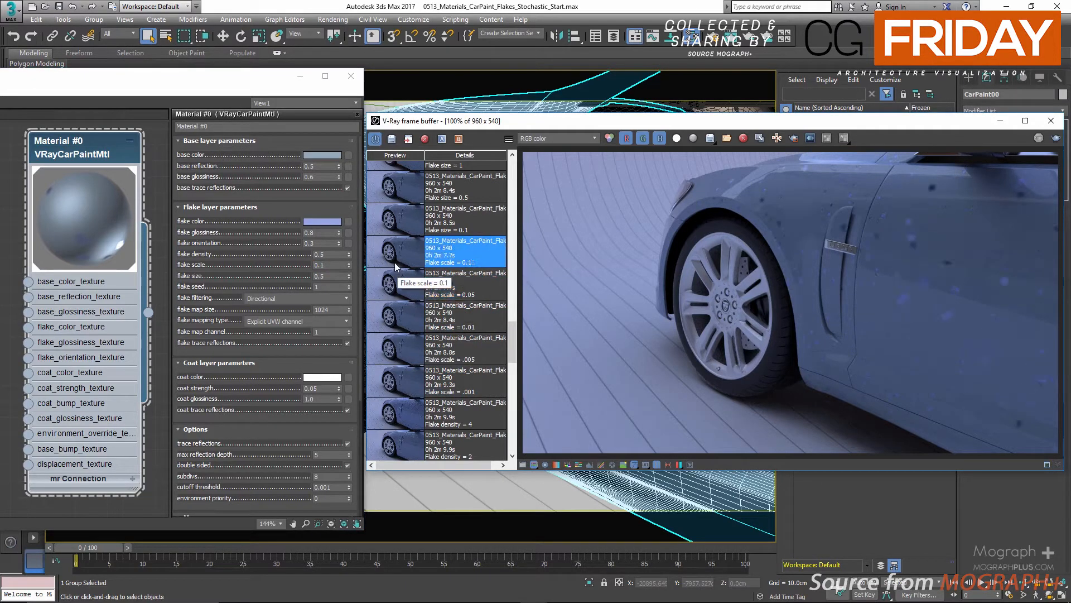
- Set the flake scale back to 0.01
{"action": "left_click", "coordinate": [330, 265]}
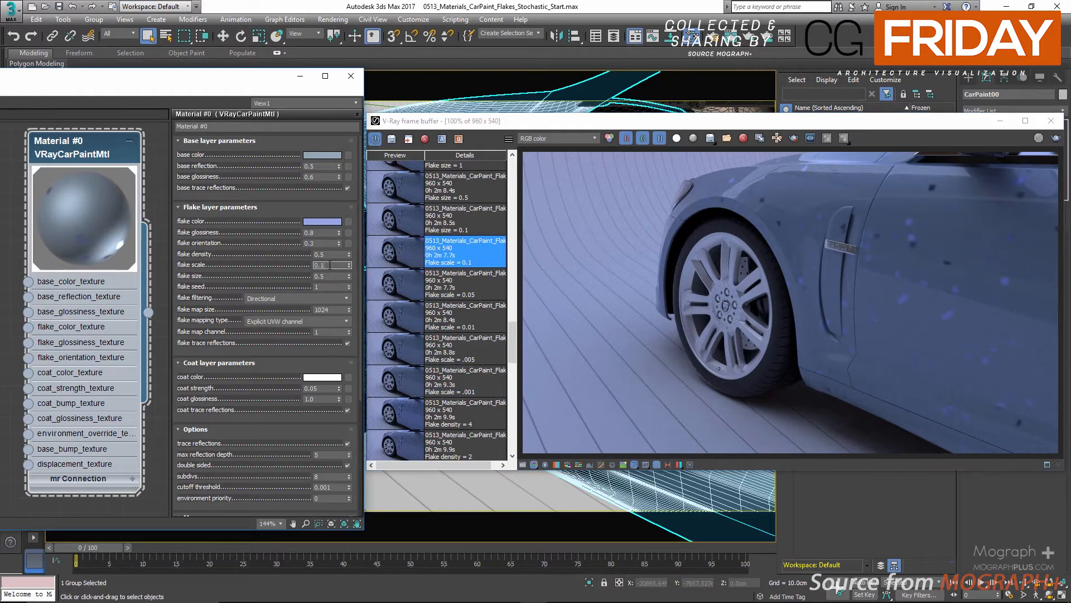
{"action": "key", "text": "Return"}
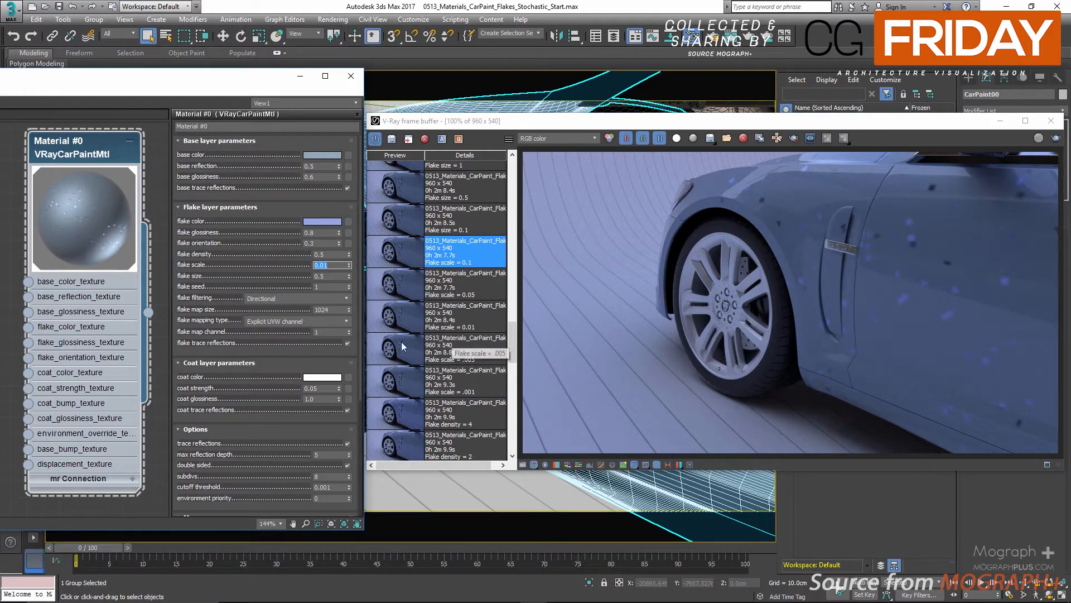
{"action": "left_click", "coordinate": [324, 276]}
{"action": "left_click", "coordinate": [239, 276]}
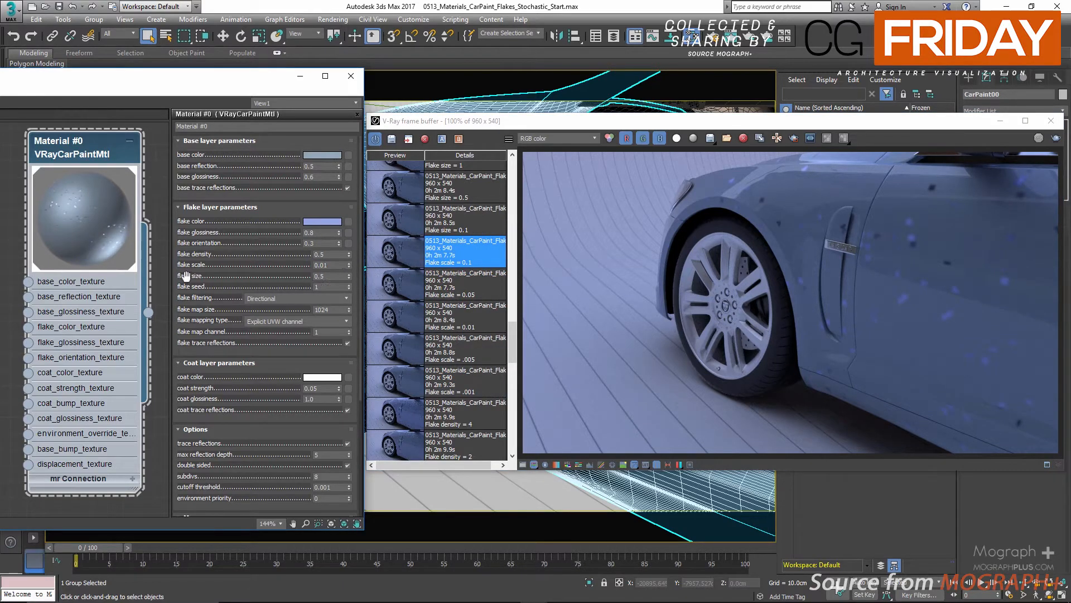
- Compare the saved renders for flake size 0.1, 0.5, 1, 2 and 4
{"action": "double_click", "coordinate": [331, 277]}
{"action": "scroll", "coordinate": [451, 303], "scroll_direction": "up", "scroll_amount": 3}
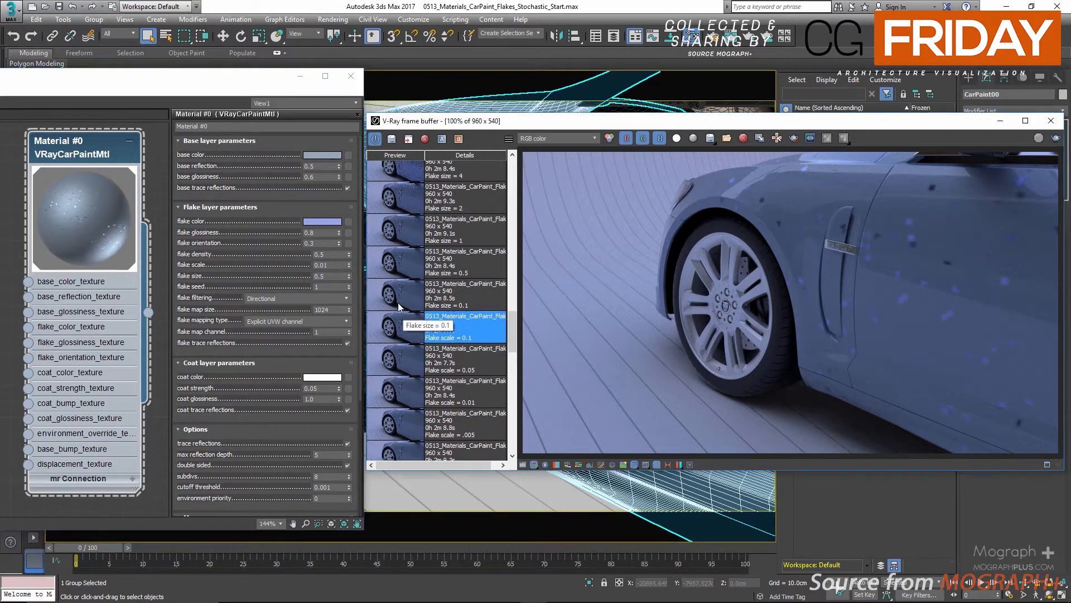
{"action": "left_click", "coordinate": [400, 307]}
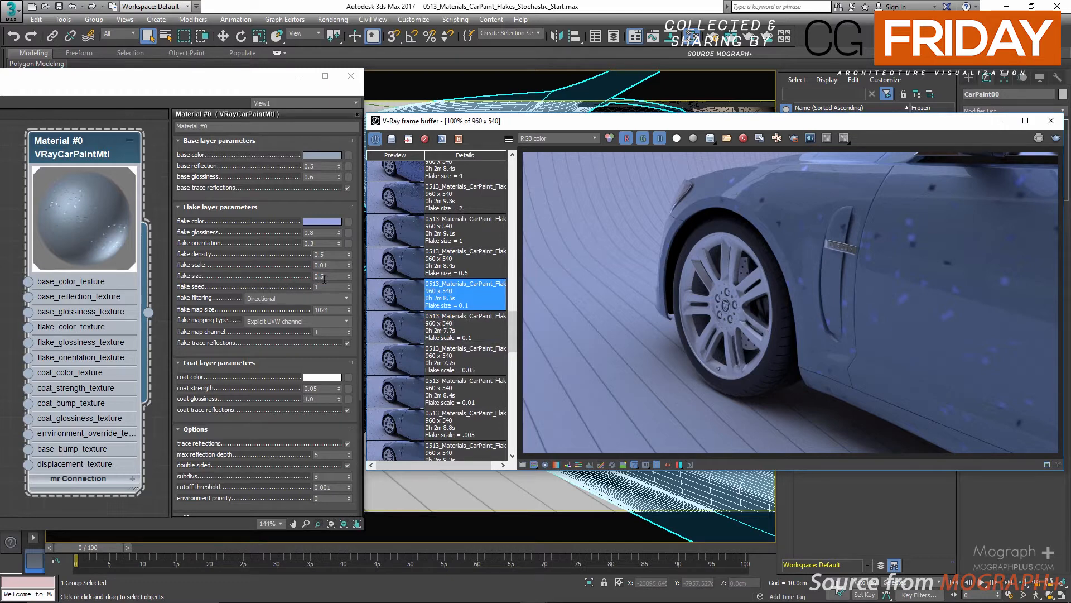
{"action": "left_click", "coordinate": [391, 277]}
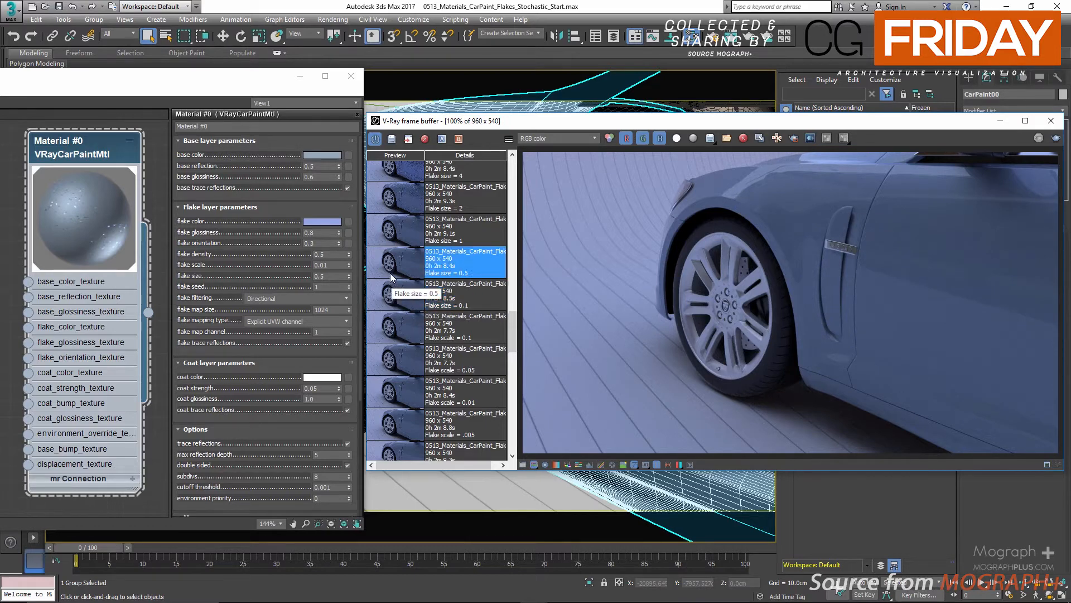
{"action": "left_click", "coordinate": [410, 234]}
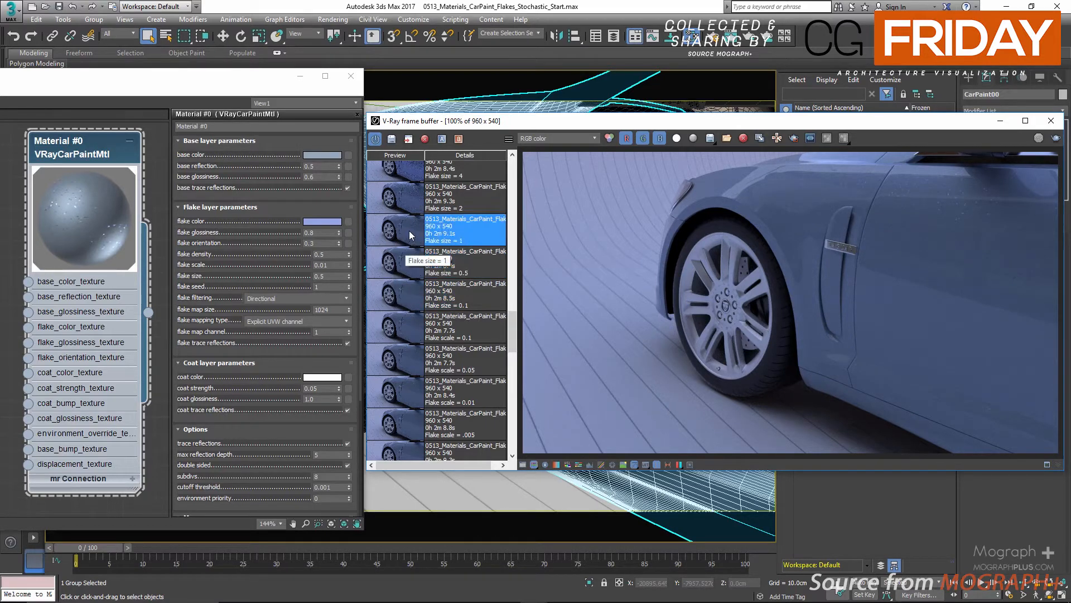
{"action": "scroll", "coordinate": [410, 262], "scroll_direction": "up", "scroll_amount": 1}
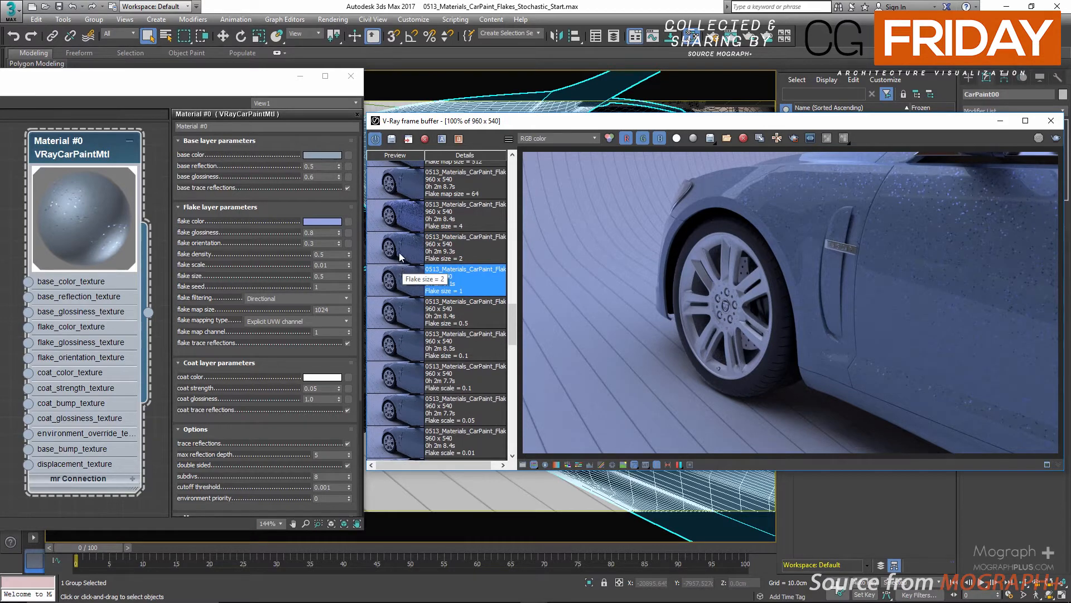
{"action": "left_click", "coordinate": [400, 257]}
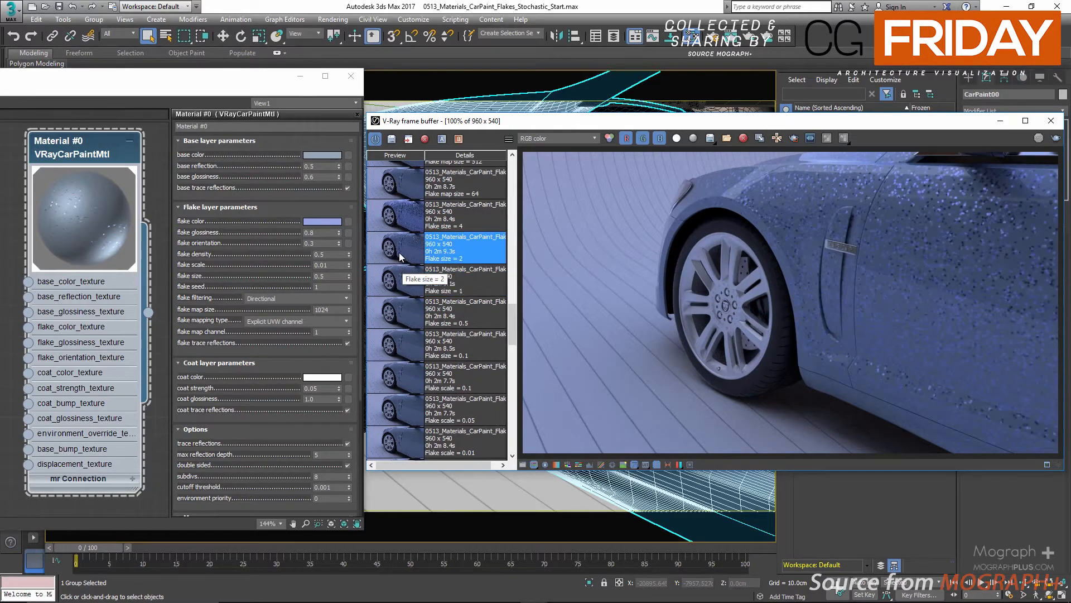
{"action": "left_click", "coordinate": [405, 219]}
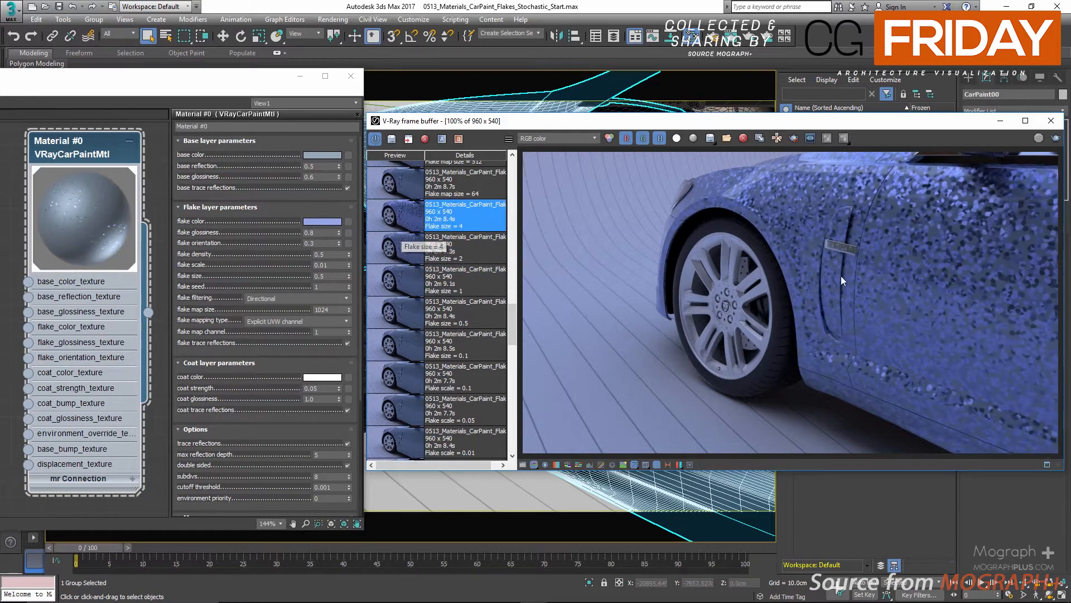
- Compare the flake size renders from 0.1 to 4 at 200% around the car's side vent and door
{"action": "scroll", "coordinate": [842, 275], "scroll_direction": "up", "scroll_amount": 4}
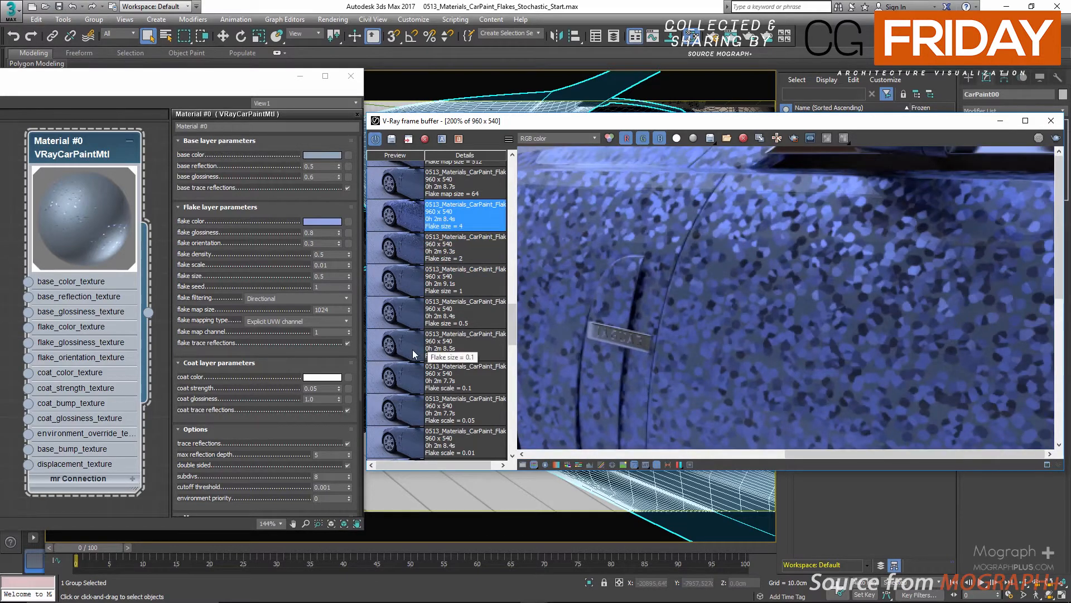
{"action": "left_click", "coordinate": [413, 346]}
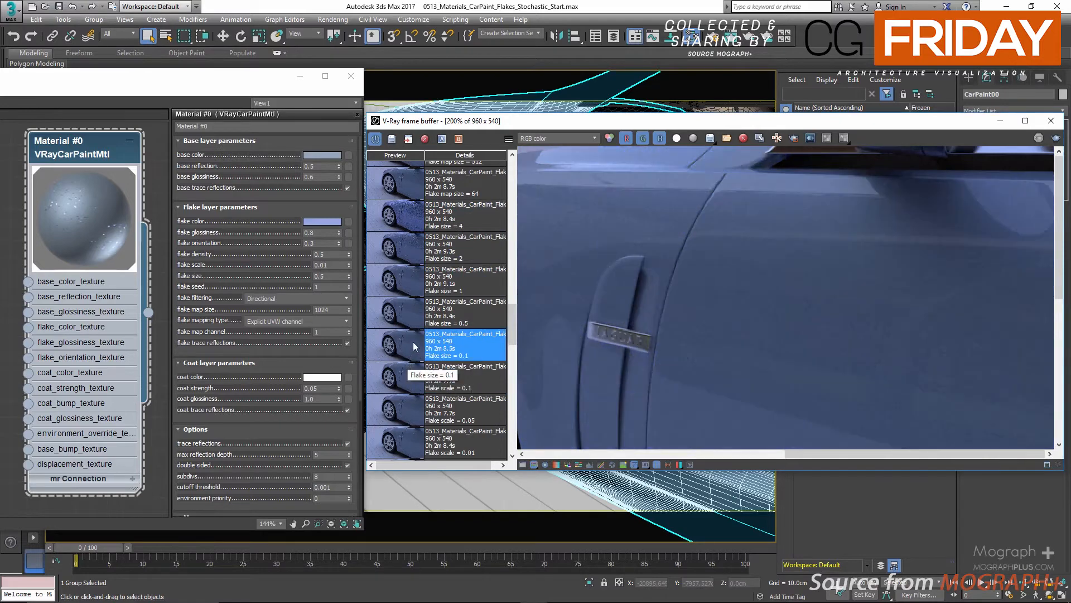
{"action": "left_click", "coordinate": [418, 320]}
{"action": "left_click", "coordinate": [413, 283]}
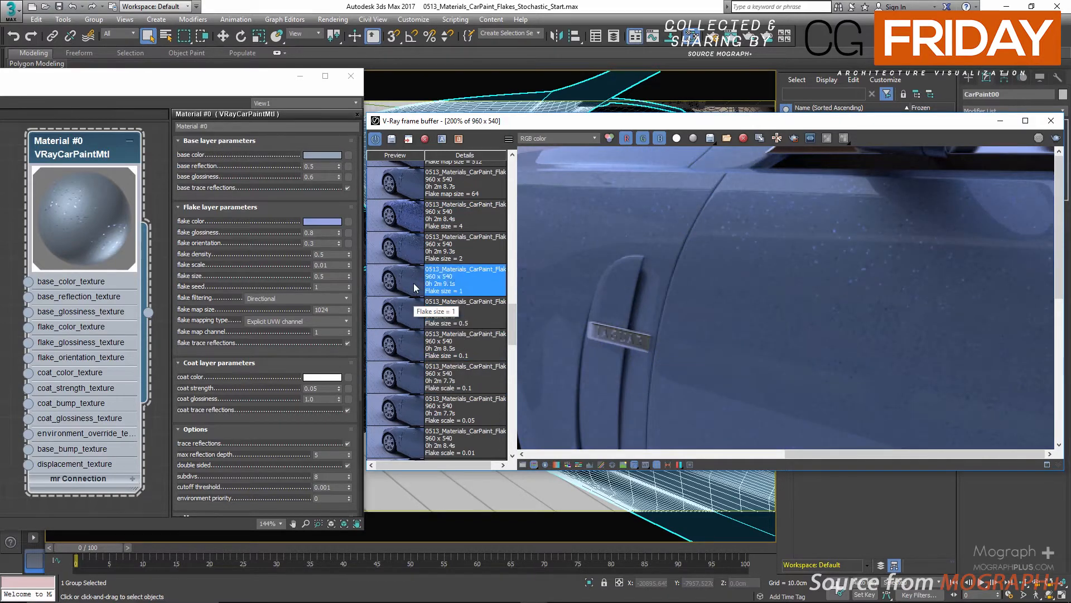
{"action": "left_click", "coordinate": [412, 250]}
{"action": "left_click", "coordinate": [413, 215]}
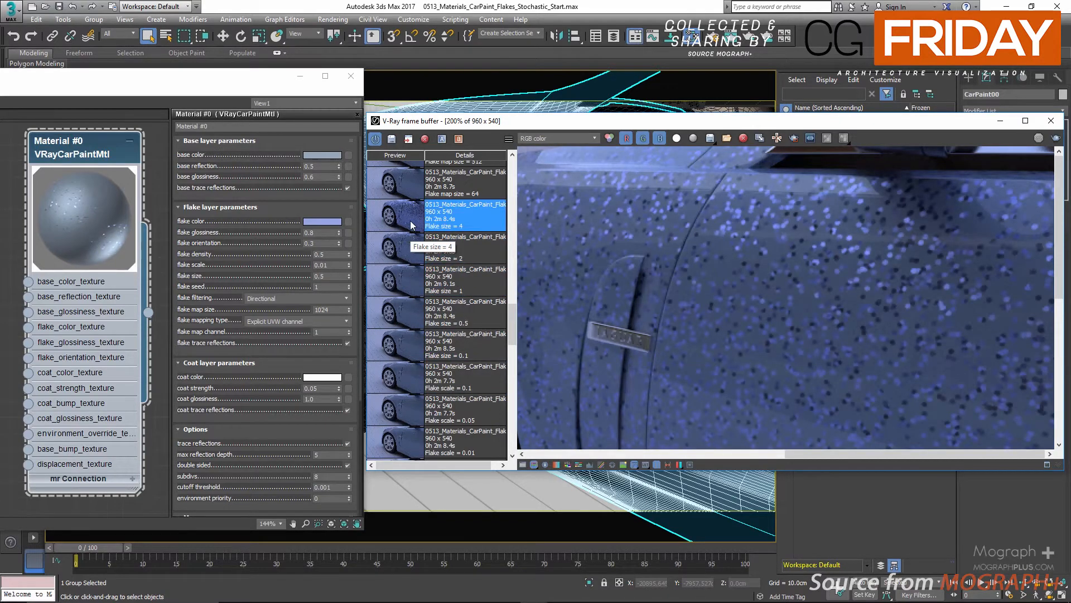
- Return the render view to 100% and review the flake seed setting and the available flake filtering modes
{"action": "double_click", "coordinate": [332, 277]}
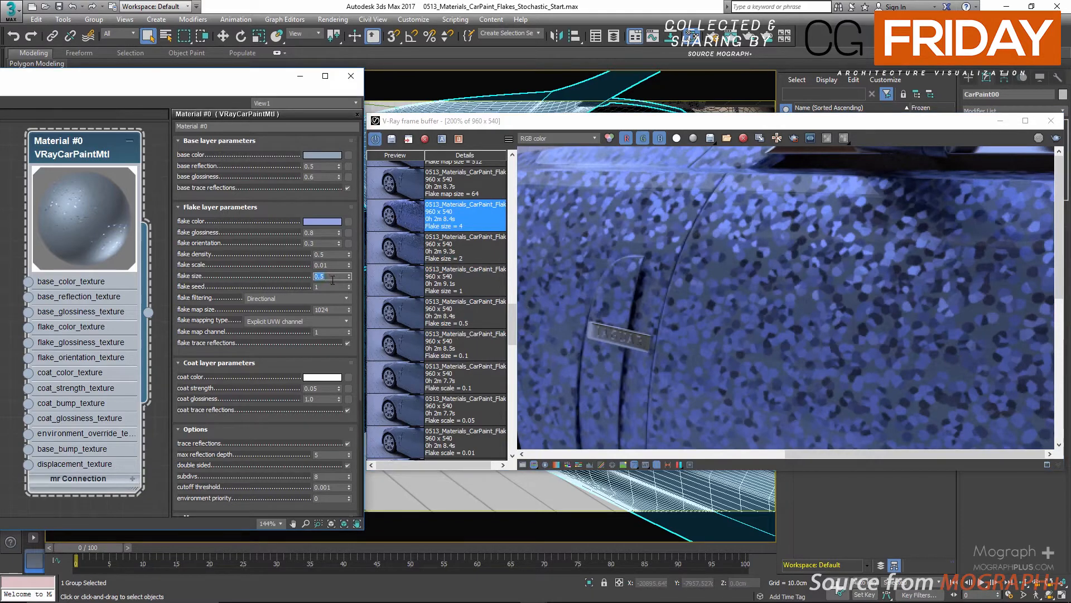
{"action": "key", "text": "Tab"}
{"action": "double_click", "coordinate": [820, 296]}
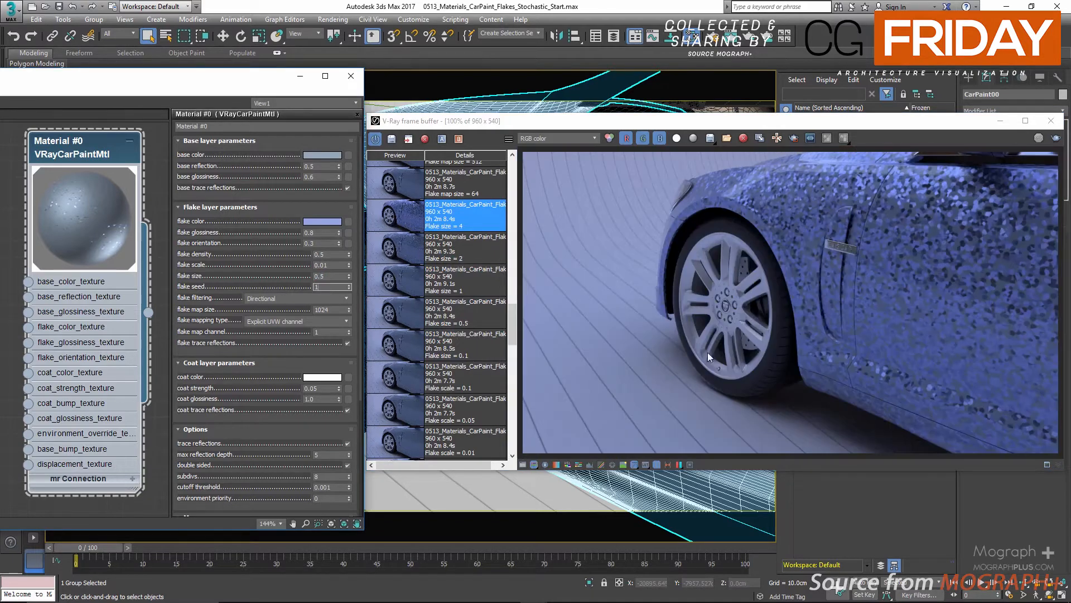
{"action": "scroll", "coordinate": [447, 397], "scroll_direction": "up", "scroll_amount": 3}
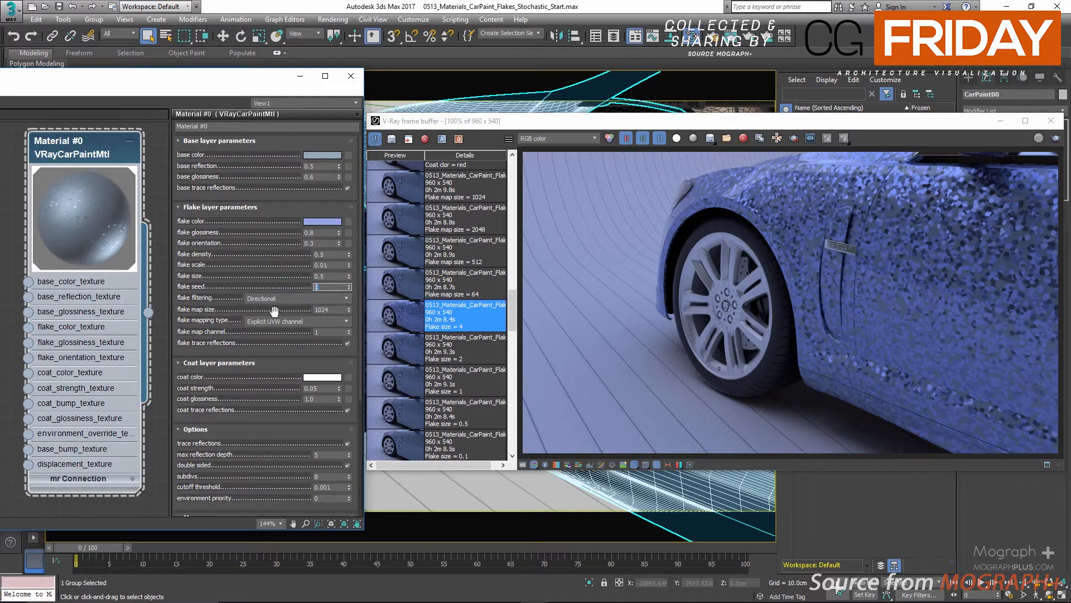
{"action": "left_click", "coordinate": [200, 298]}
{"action": "left_click", "coordinate": [273, 300]}
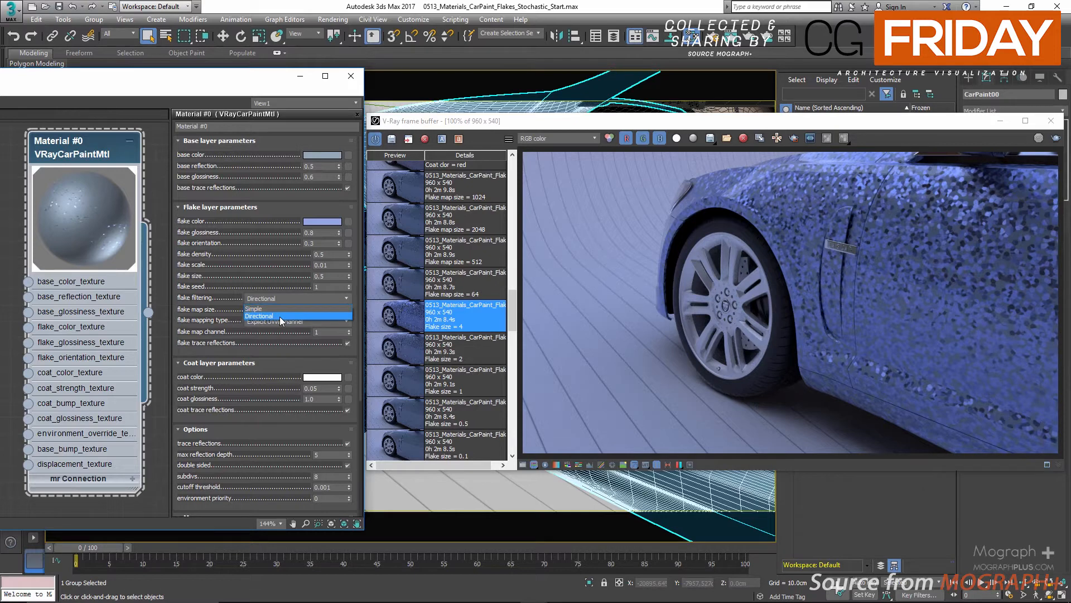
{"action": "left_click", "coordinate": [202, 297]}
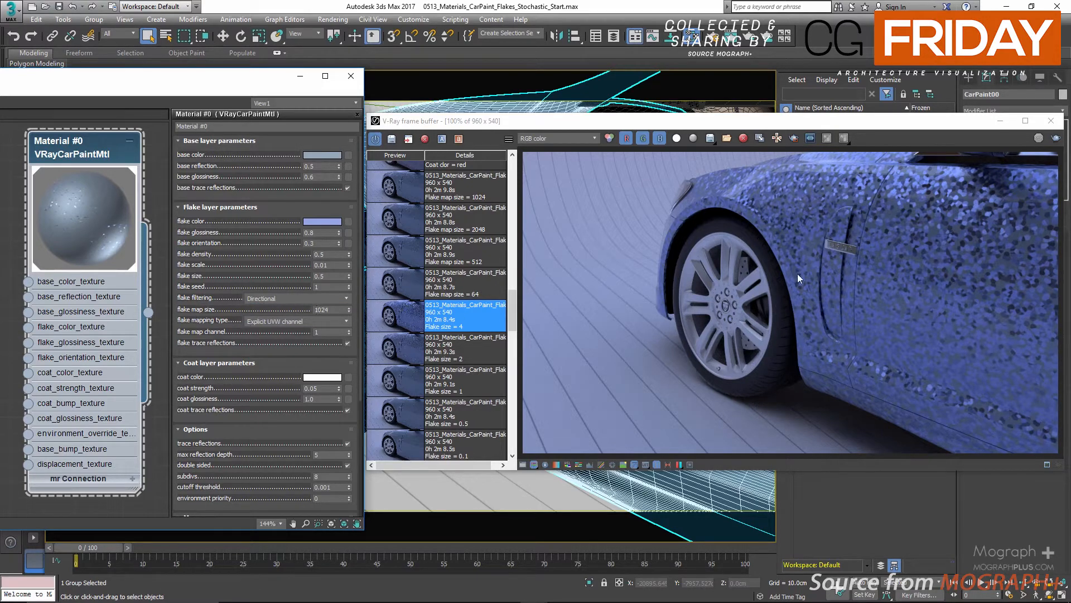
- Compare the saved render for flake size 1 with the one for flake map size 64
{"action": "left_click", "coordinate": [399, 282]}
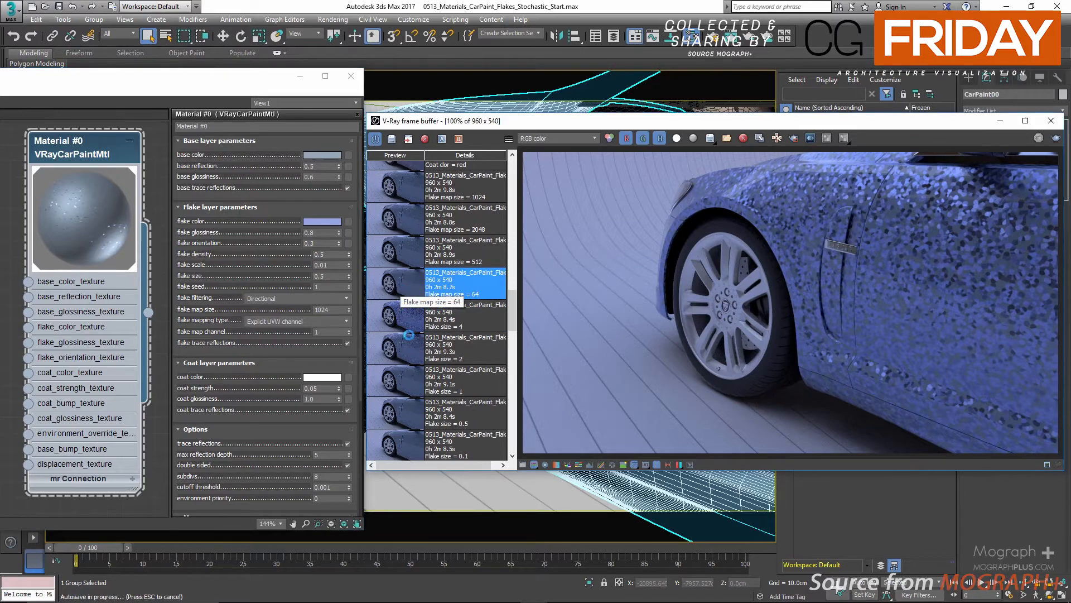
{"action": "left_click", "coordinate": [406, 385]}
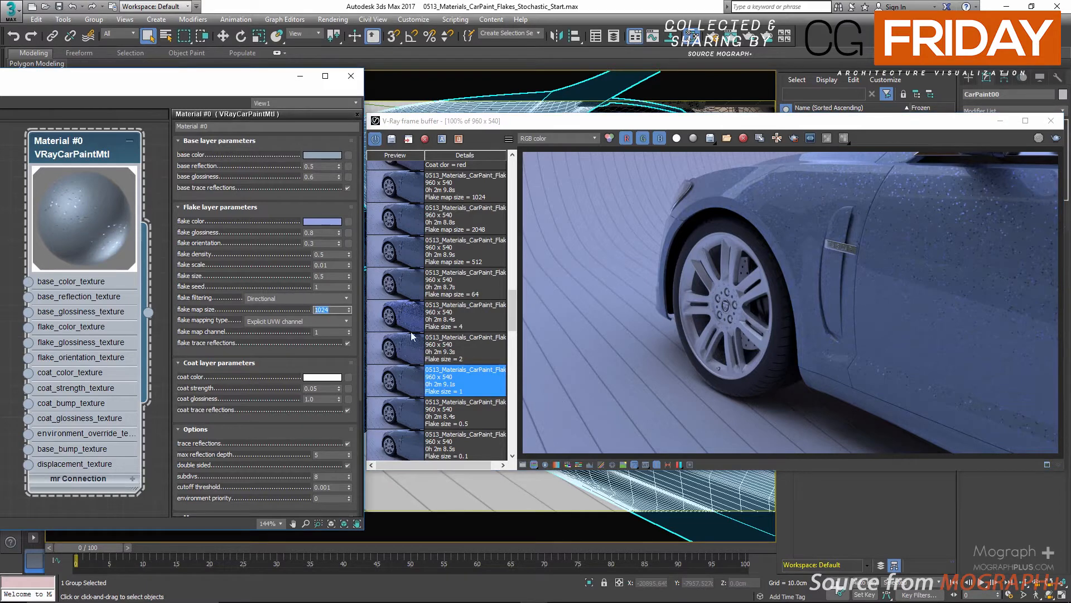
{"action": "left_click", "coordinate": [388, 290]}
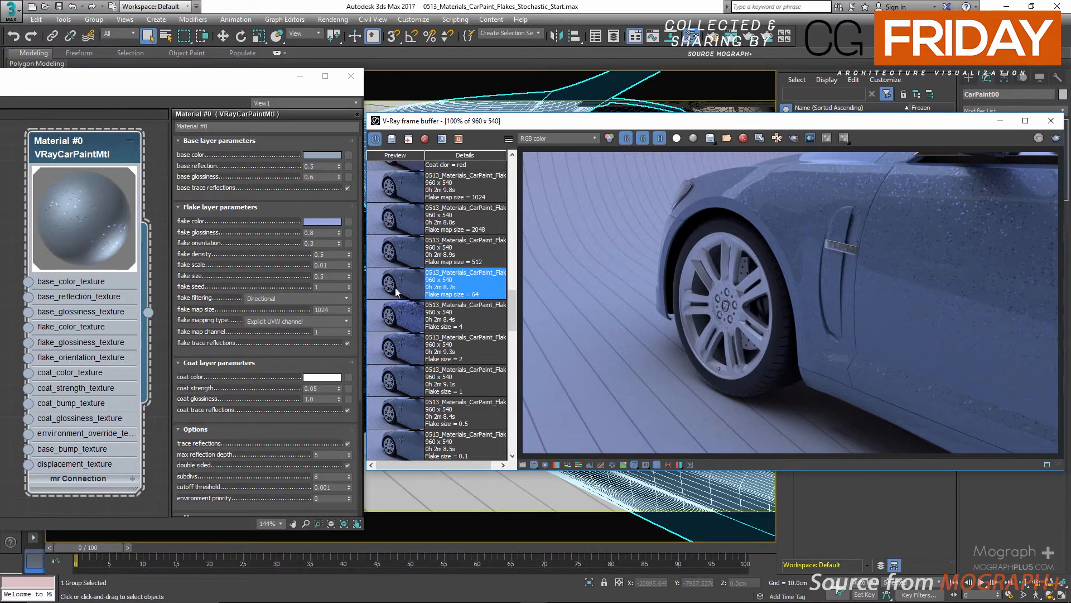
{"action": "left_click", "coordinate": [334, 311]}
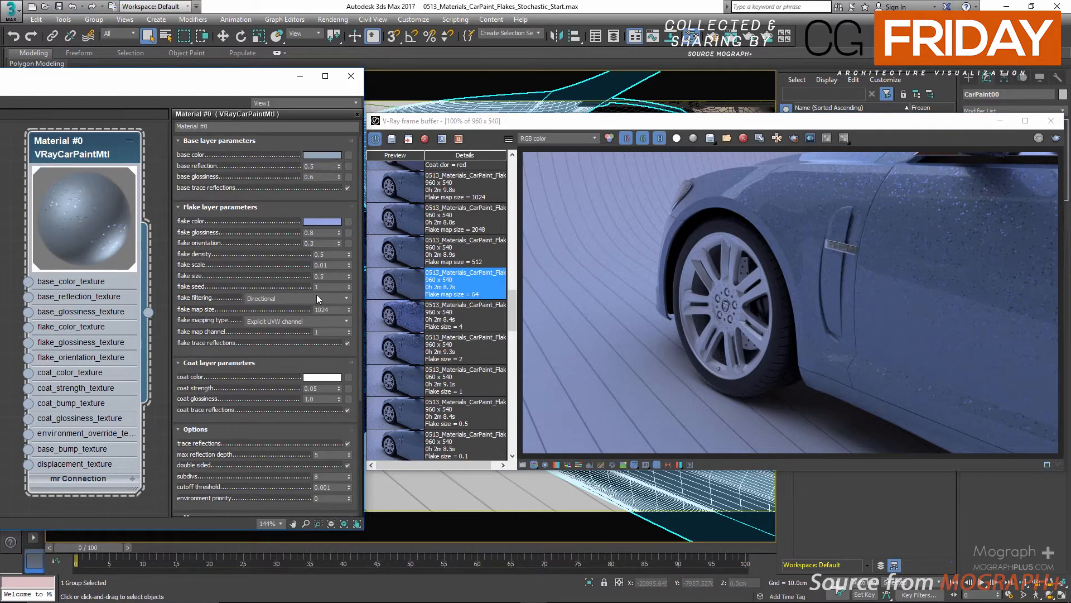
- Set the flake size to 1 and the flake map size to 64
{"action": "double_click", "coordinate": [326, 278]}
{"action": "type", "text": "1"}
{"action": "key", "text": "Return"}
{"action": "double_click", "coordinate": [327, 310]}
{"action": "type", "text": "64"}
{"action": "key", "text": "Return"}
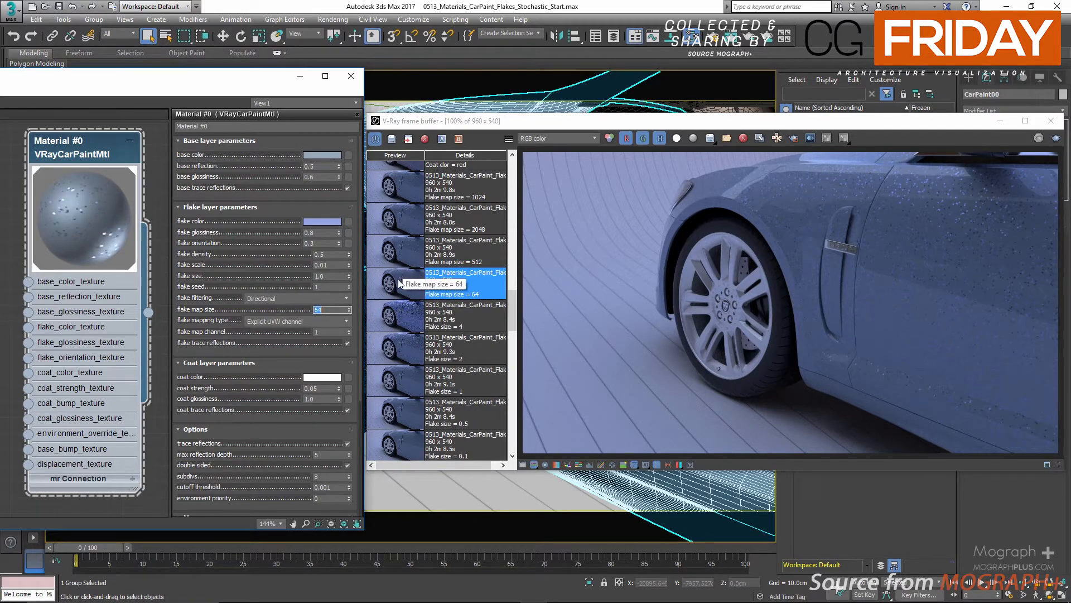
- Inspect the flake pattern on the car body up close in the flake map size 64 render
{"action": "scroll", "coordinate": [842, 275], "scroll_direction": "up", "scroll_amount": 1}
{"action": "middle_click_drag", "start_coordinate": [922, 256], "coordinate": [653, 385]}
{"action": "scroll", "coordinate": [798, 232], "scroll_direction": "down", "scroll_amount": 2}
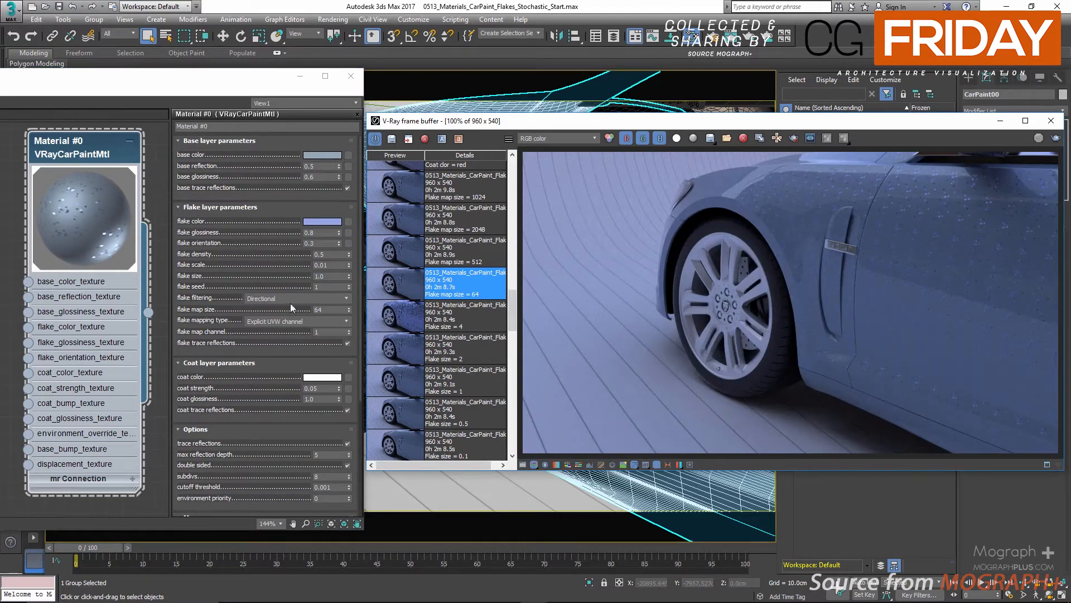
- Set the flake map size to 512 and compare the saved renders for flake map sizes 512, 1024 and 2048
{"action": "double_click", "coordinate": [329, 309]}
{"action": "type", "text": "512"}
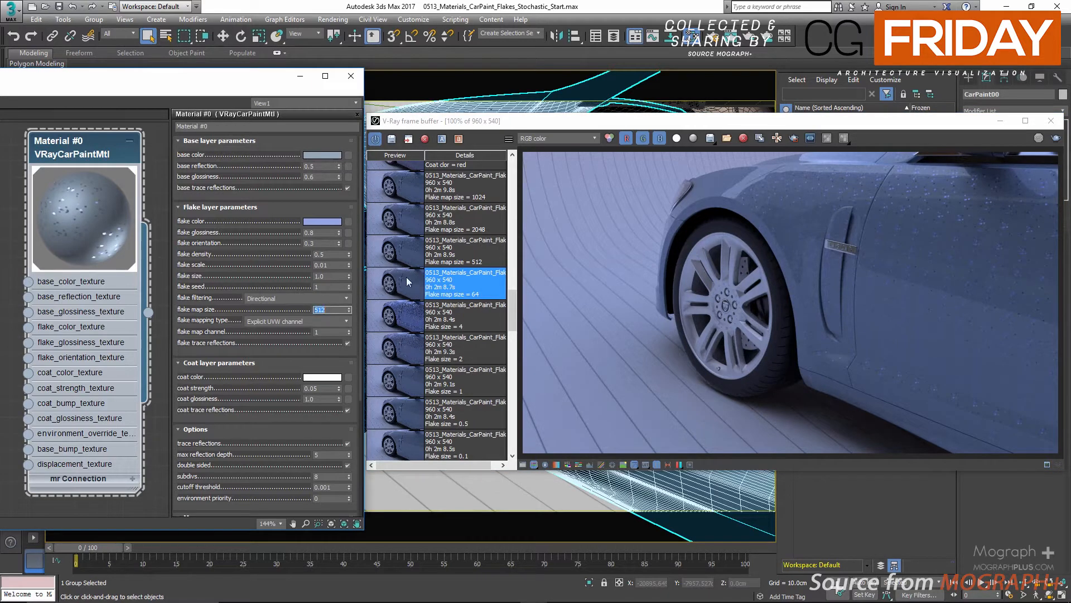
{"action": "left_click", "coordinate": [404, 248]}
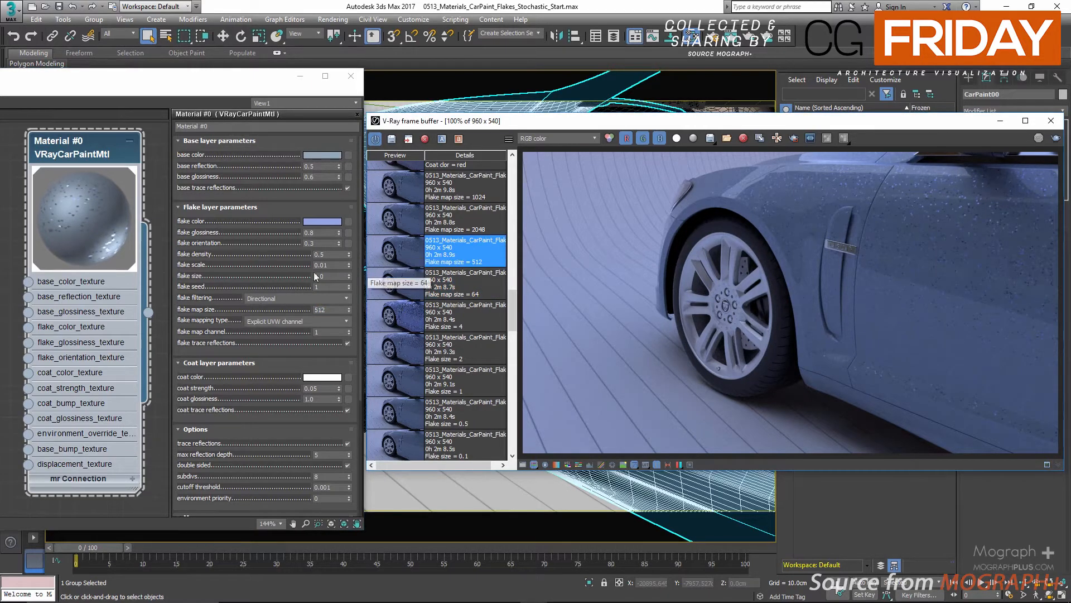
{"action": "left_click", "coordinate": [399, 195]}
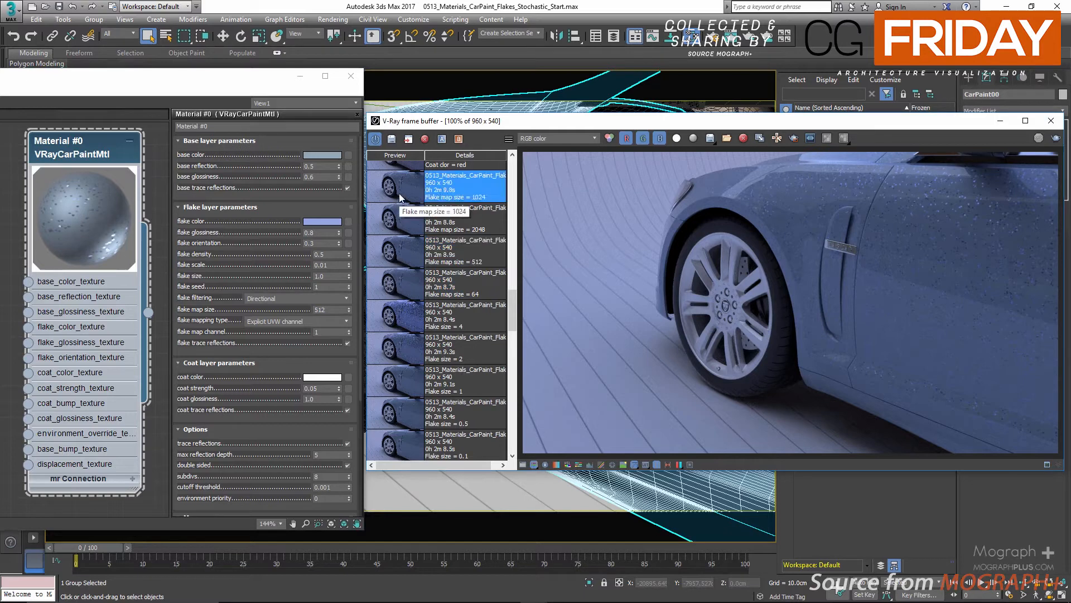
{"action": "left_click", "coordinate": [398, 224]}
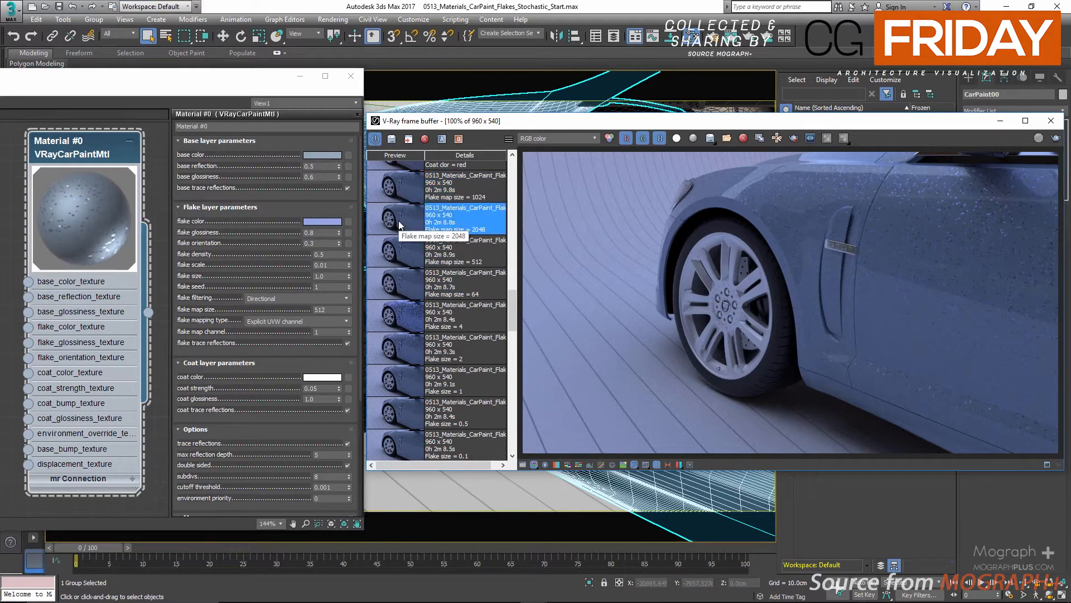
- Set the flake map size to 1024 and the flake size to 0.5
{"action": "double_click", "coordinate": [330, 310]}
{"action": "type", "text": "1024"}
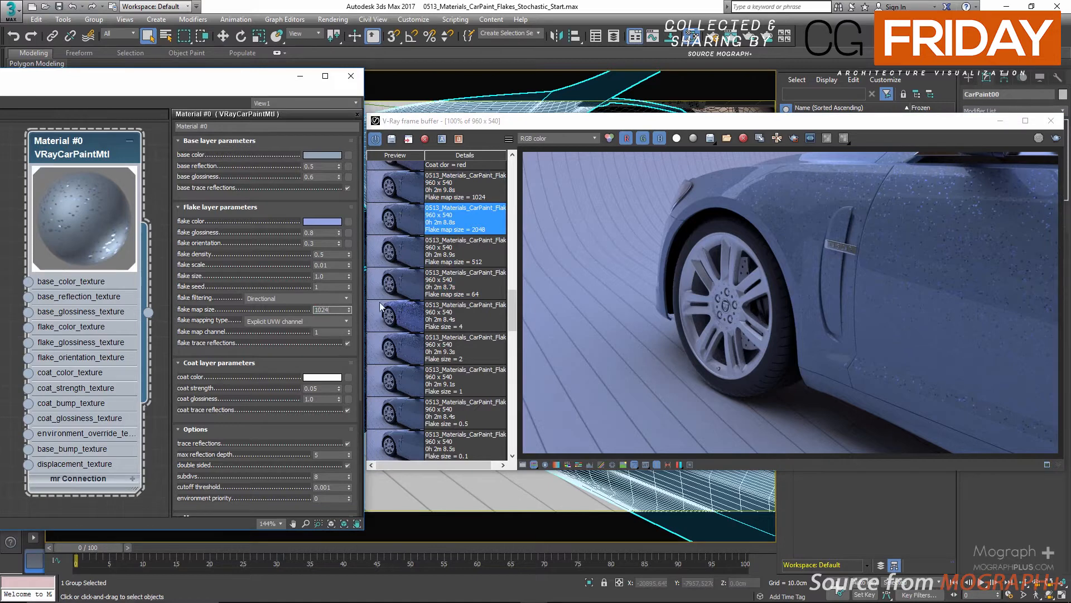
{"action": "key", "text": "Return"}
{"action": "scroll", "coordinate": [482, 277], "scroll_direction": "up", "scroll_amount": 3}
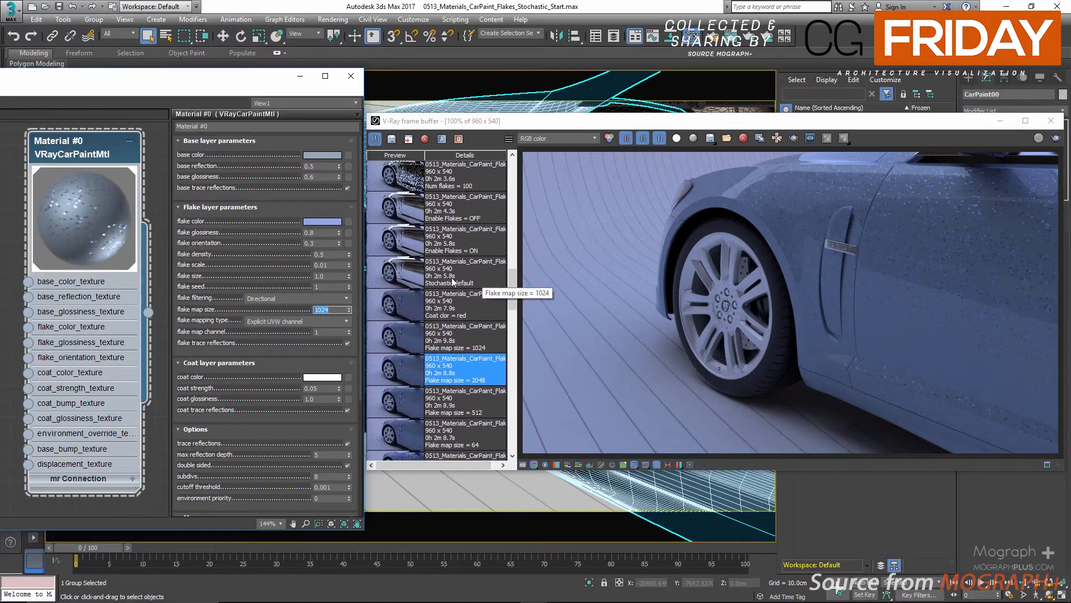
{"action": "double_click", "coordinate": [327, 275]}
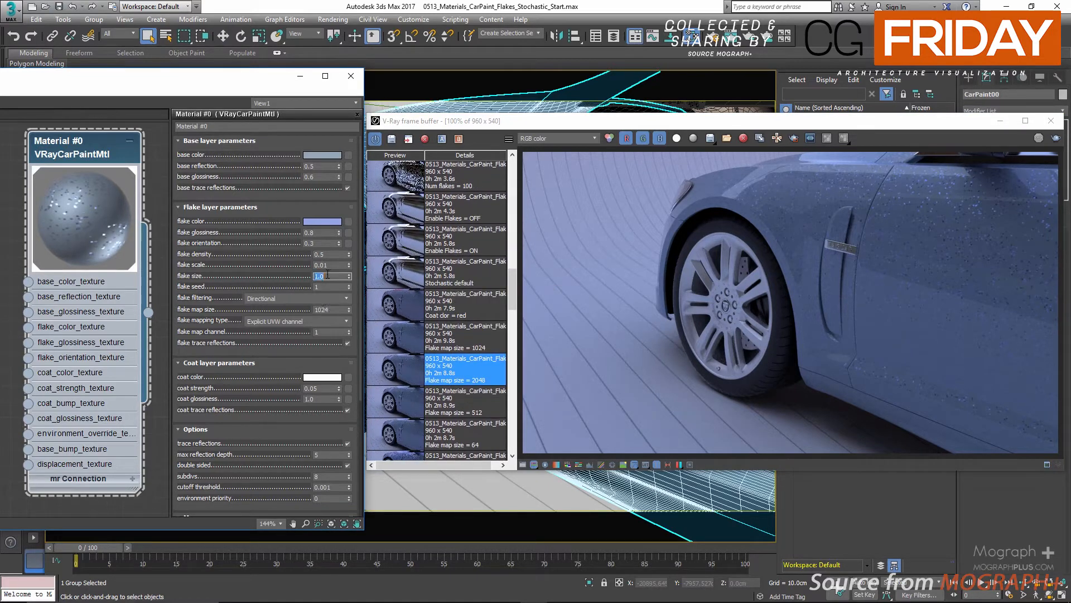
{"action": "type", "text": "0.5"}
{"action": "key", "text": "Return"}
- Review the available flake mapping types and the flake map channel setting of the car paint material
{"action": "left_click_drag", "start_coordinate": [239, 289], "coordinate": [261, 266]}
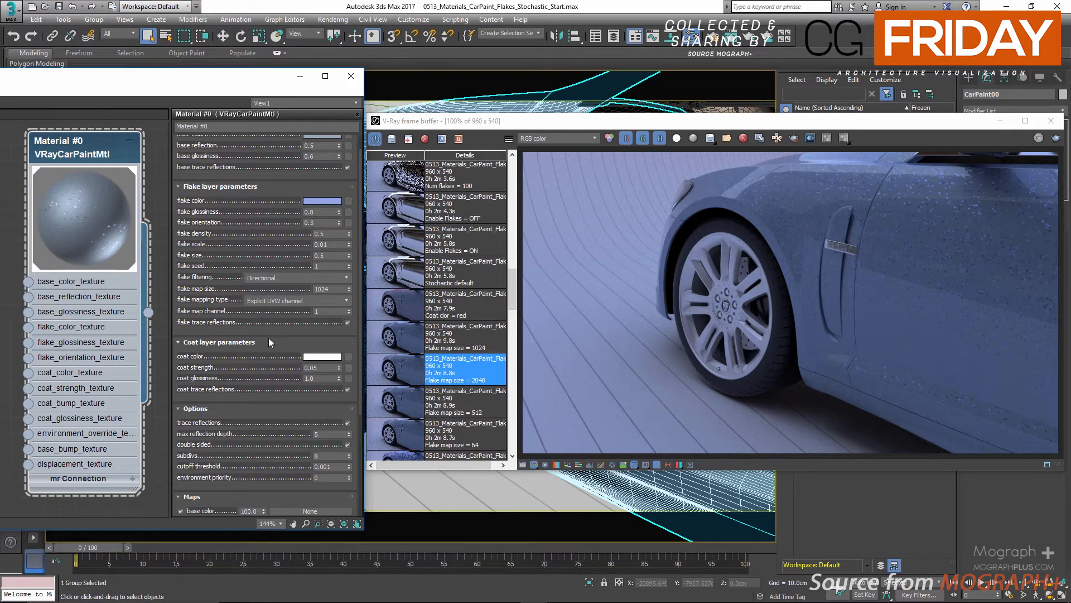
{"action": "left_click", "coordinate": [289, 300]}
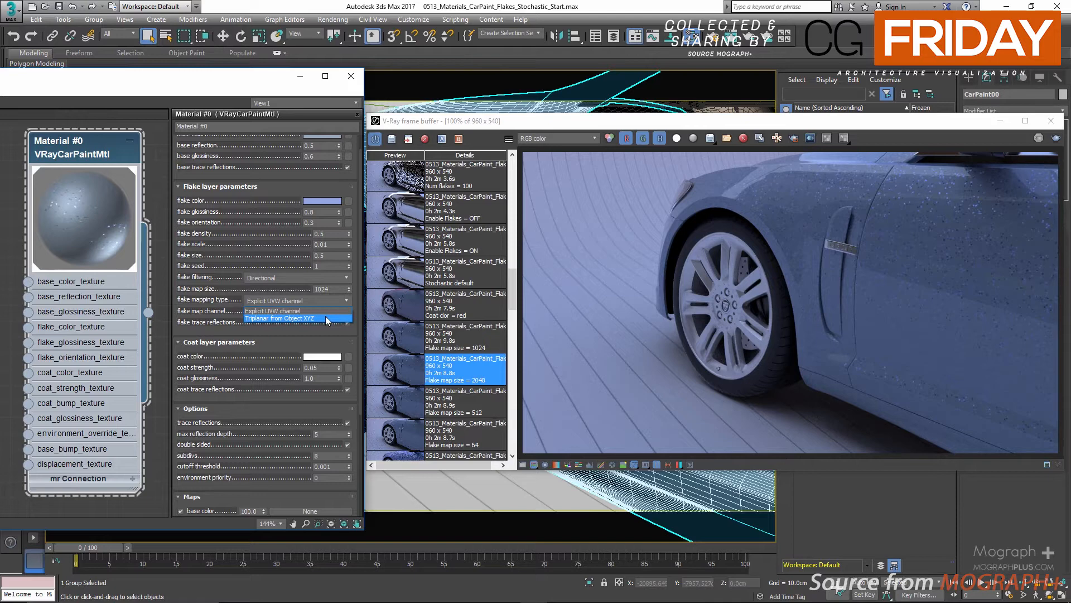
{"action": "left_click", "coordinate": [166, 305]}
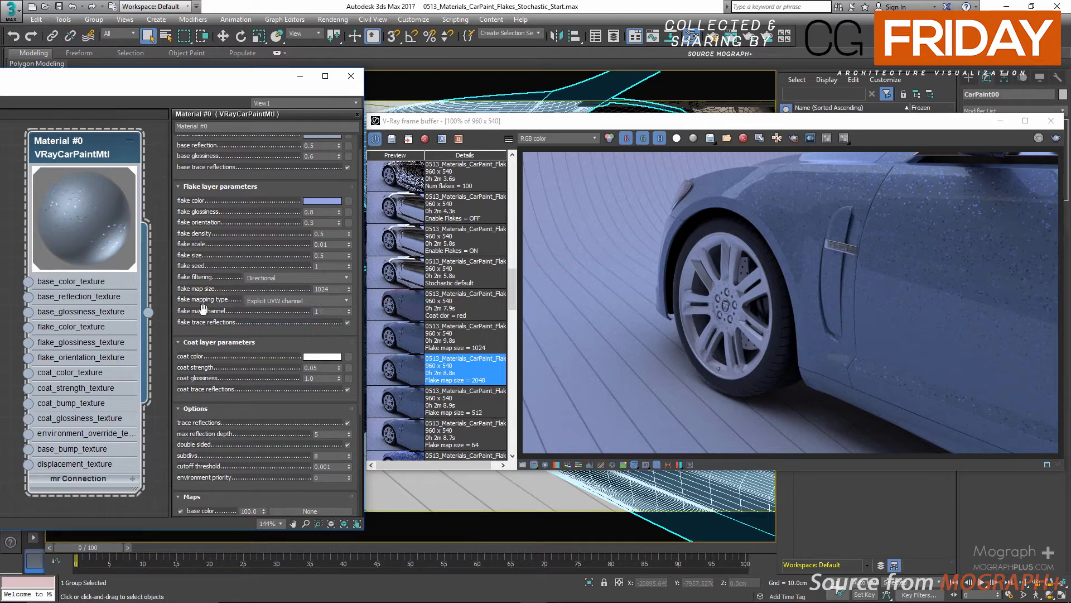
{"action": "left_click_drag", "start_coordinate": [257, 319], "coordinate": [265, 285]}
{"action": "left_click", "coordinate": [326, 278]}
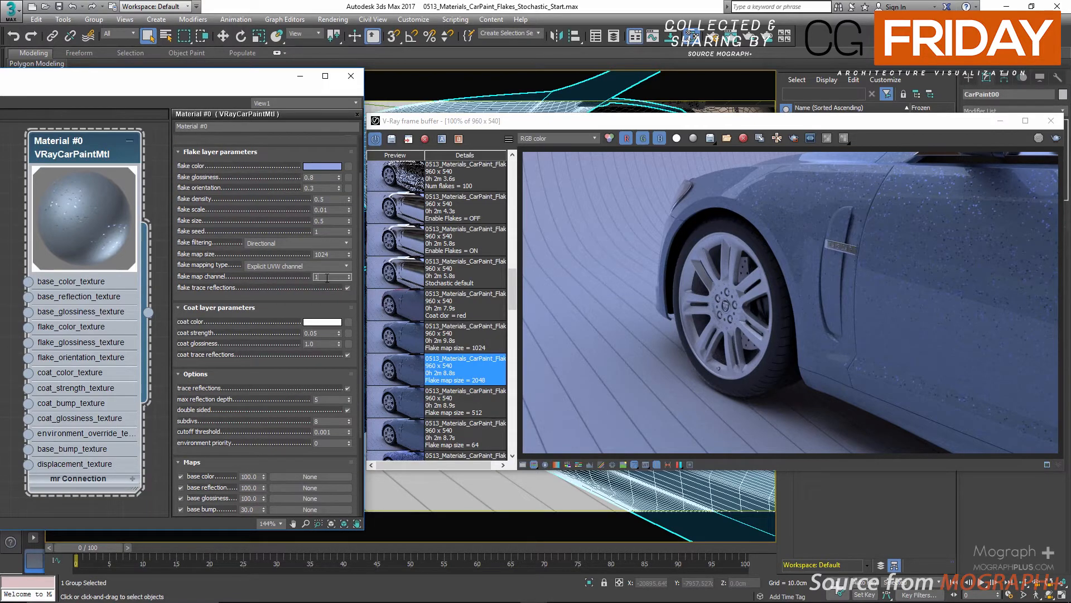
{"action": "left_click", "coordinate": [308, 264]}
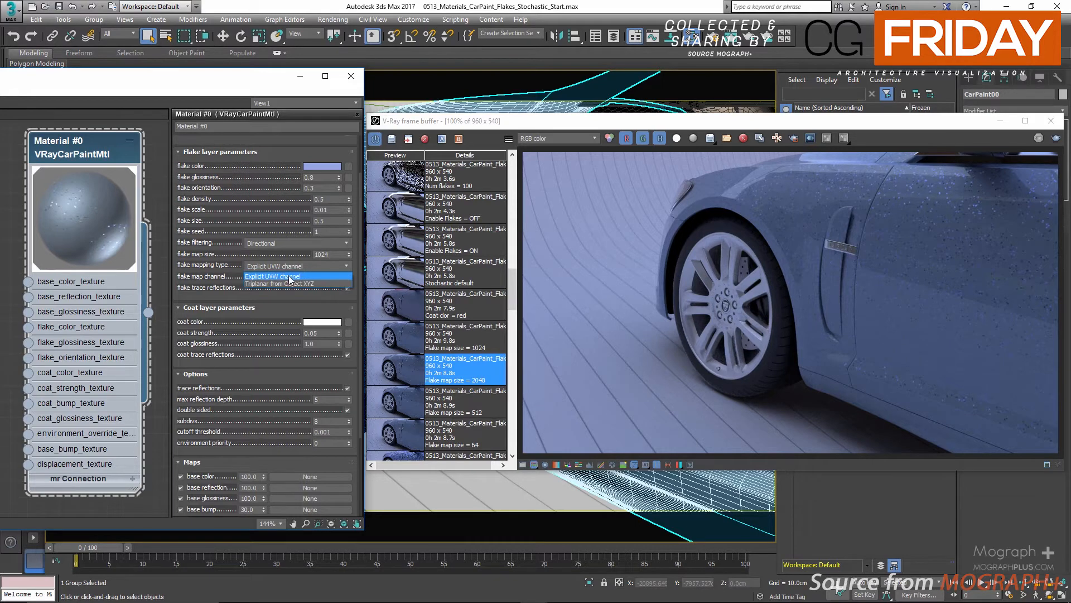
{"action": "left_click", "coordinate": [231, 269]}
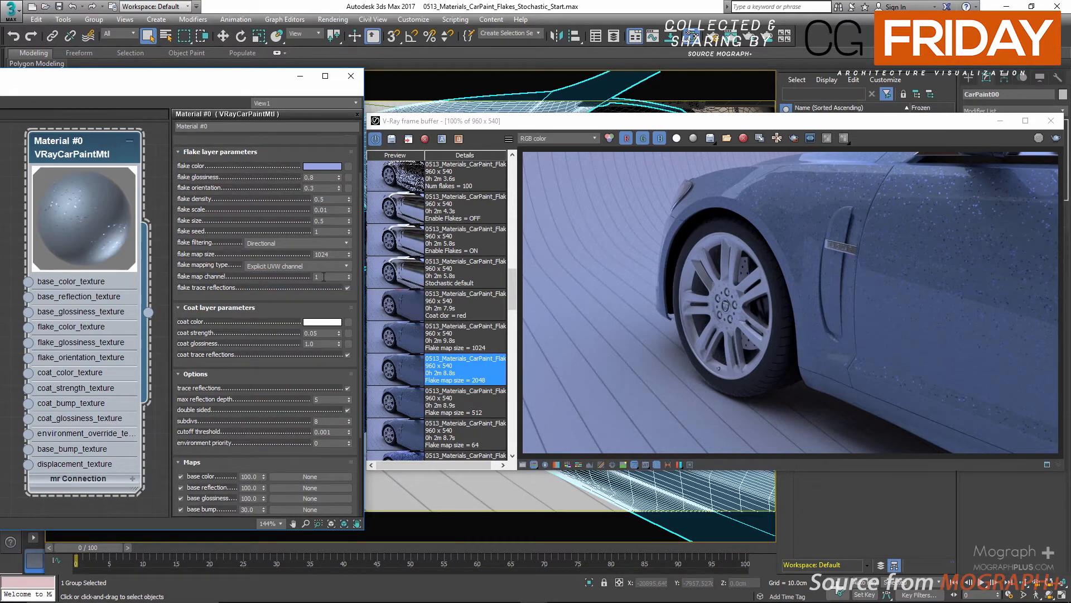
{"action": "left_click_drag", "start_coordinate": [326, 277], "coordinate": [256, 277]}
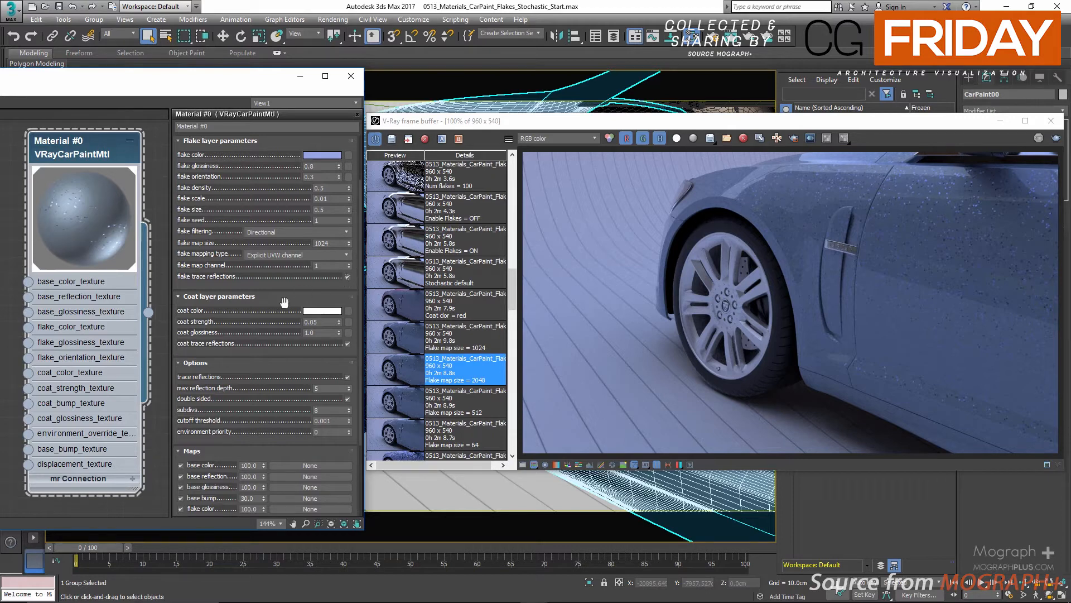
- Set the coat color to pure red, RGB 255, 0, 0, and bring up the saved render for the red coat
{"action": "left_click_drag", "start_coordinate": [251, 330], "coordinate": [251, 305]}
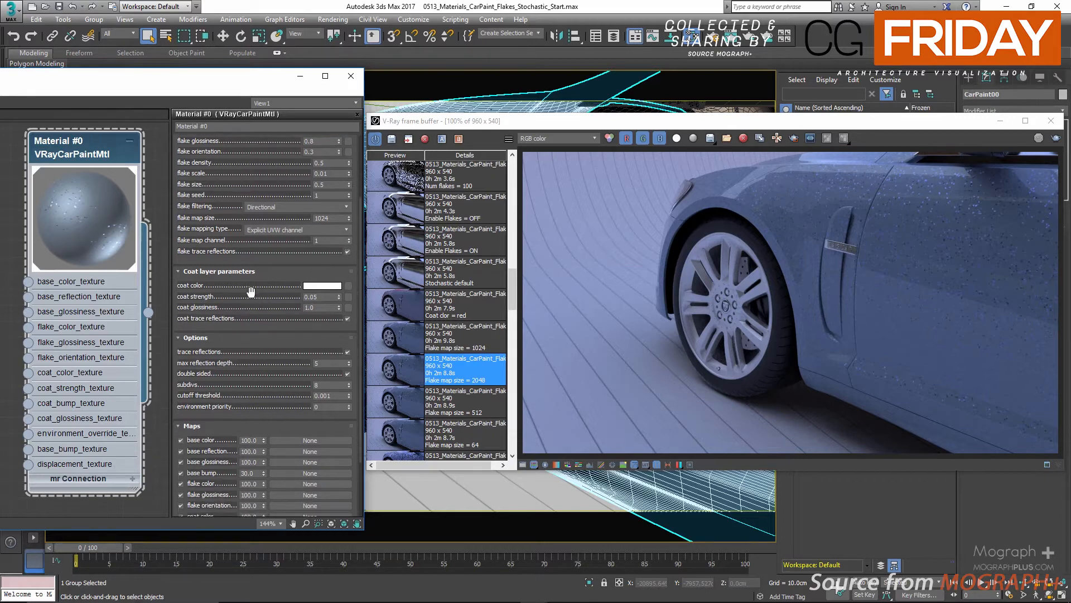
{"action": "left_click", "coordinate": [398, 314]}
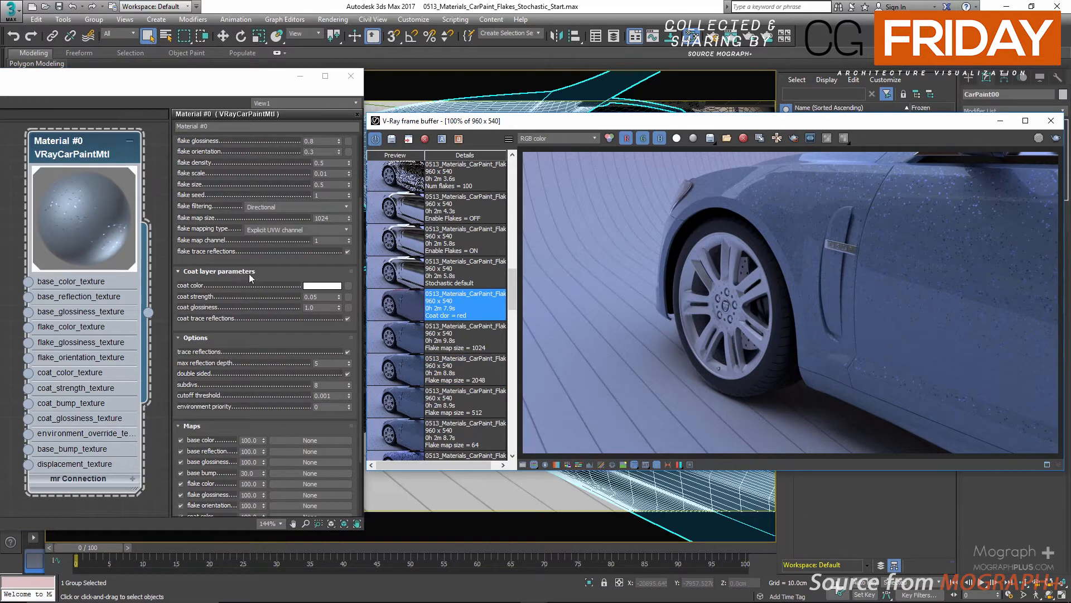
{"action": "left_click_drag", "start_coordinate": [249, 284], "coordinate": [259, 316]}
{"action": "left_click", "coordinate": [308, 314]}
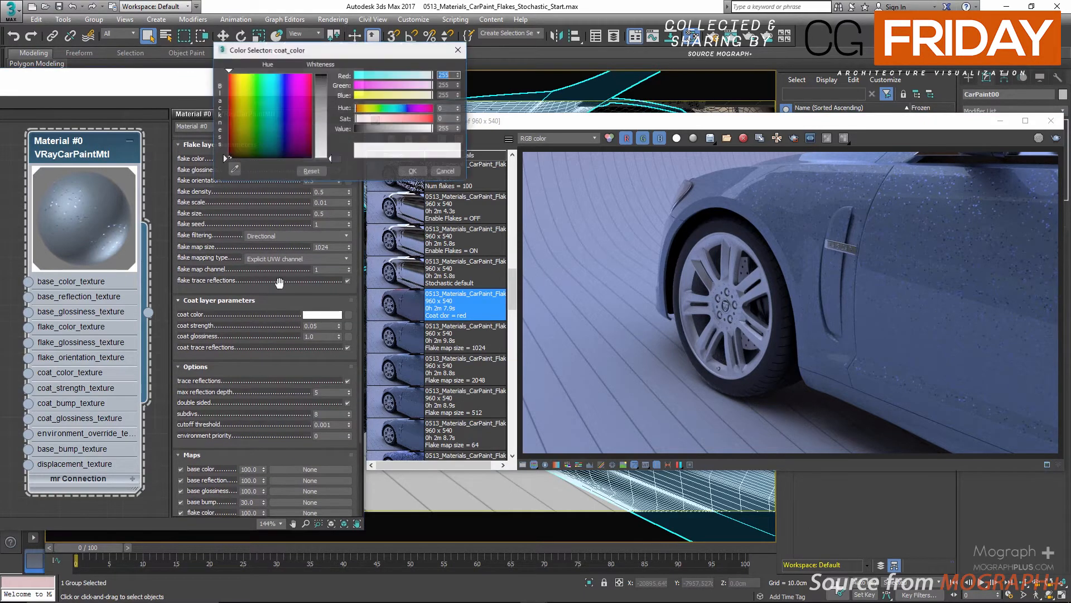
{"action": "left_click", "coordinate": [418, 109]}
{"action": "left_click", "coordinate": [424, 119]}
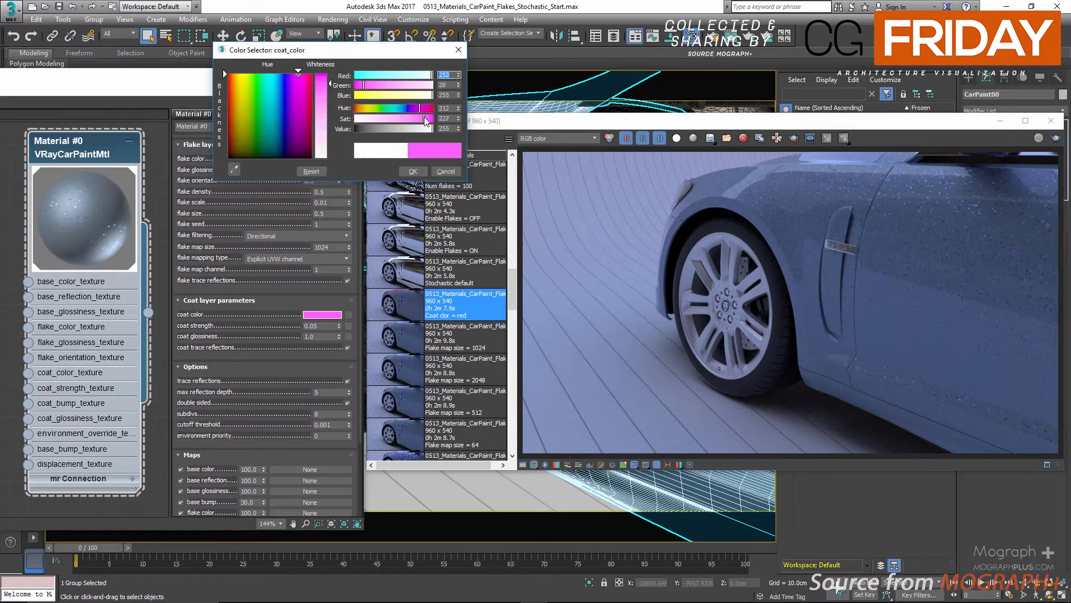
{"action": "left_click", "coordinate": [387, 109]}
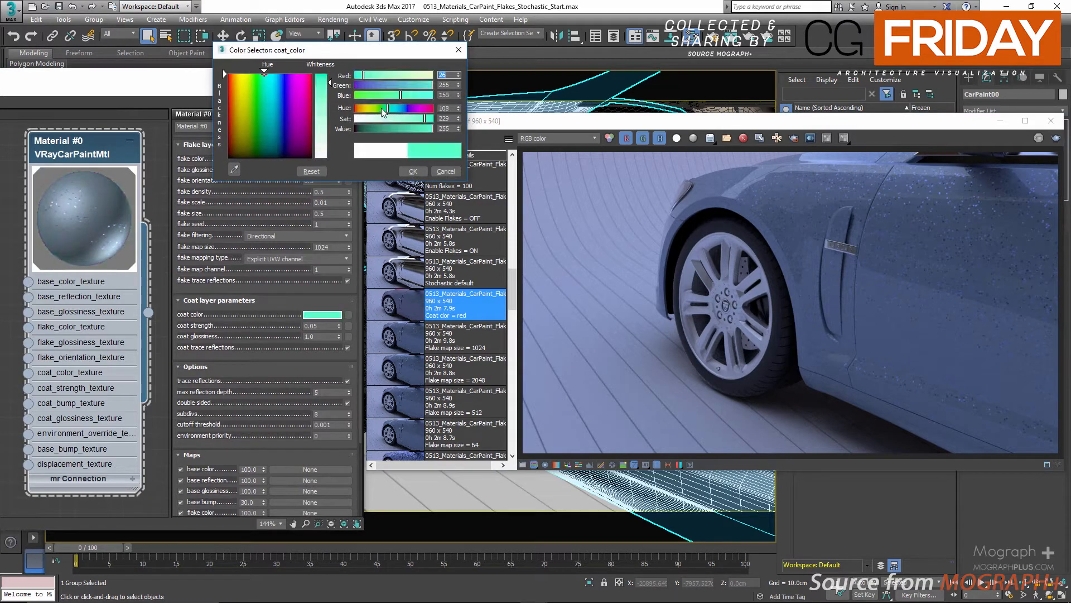
{"action": "left_click_drag", "start_coordinate": [383, 109], "coordinate": [359, 109]}
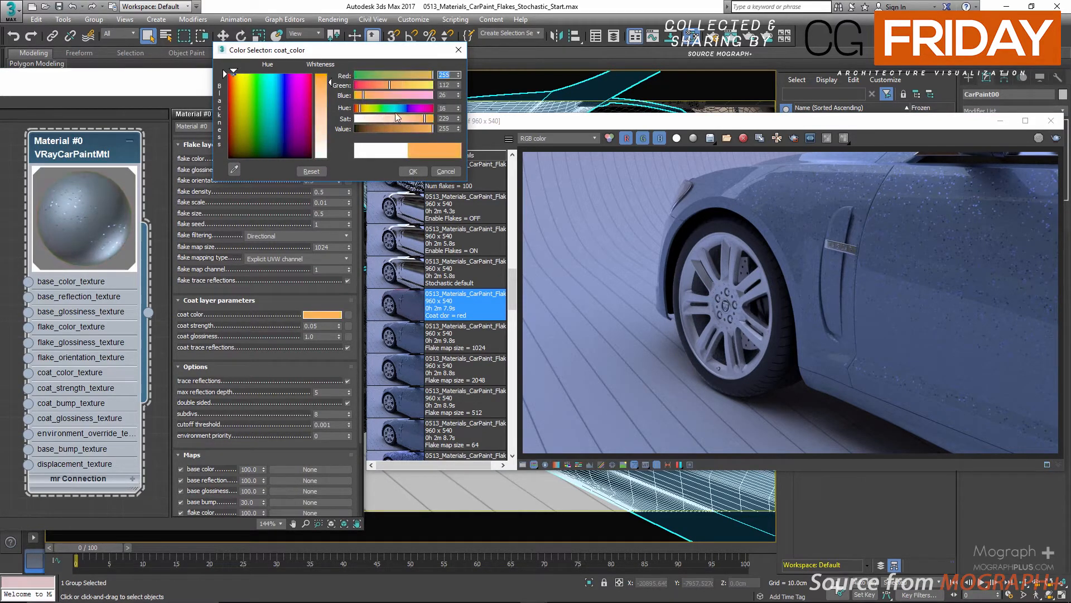
{"action": "left_click", "coordinate": [431, 108]}
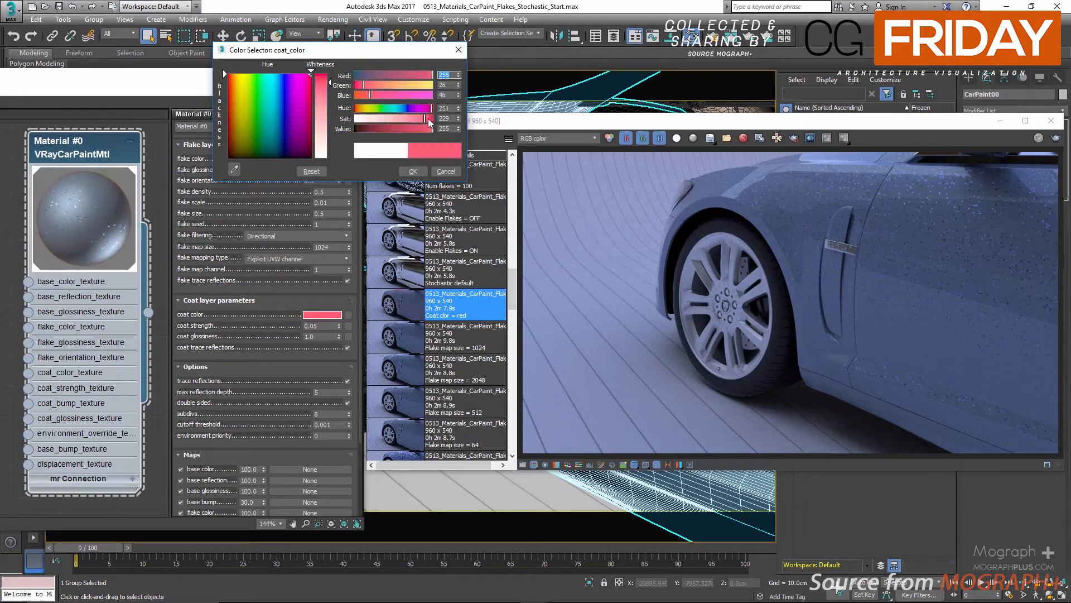
{"action": "mouse_move", "coordinate": [368, 93]}
{"action": "left_mouse_down"}
{"action": "mouse_move", "coordinate": [347, 94]}
{"action": "mouse_move", "coordinate": [355, 85]}
{"action": "left_mouse_up"}
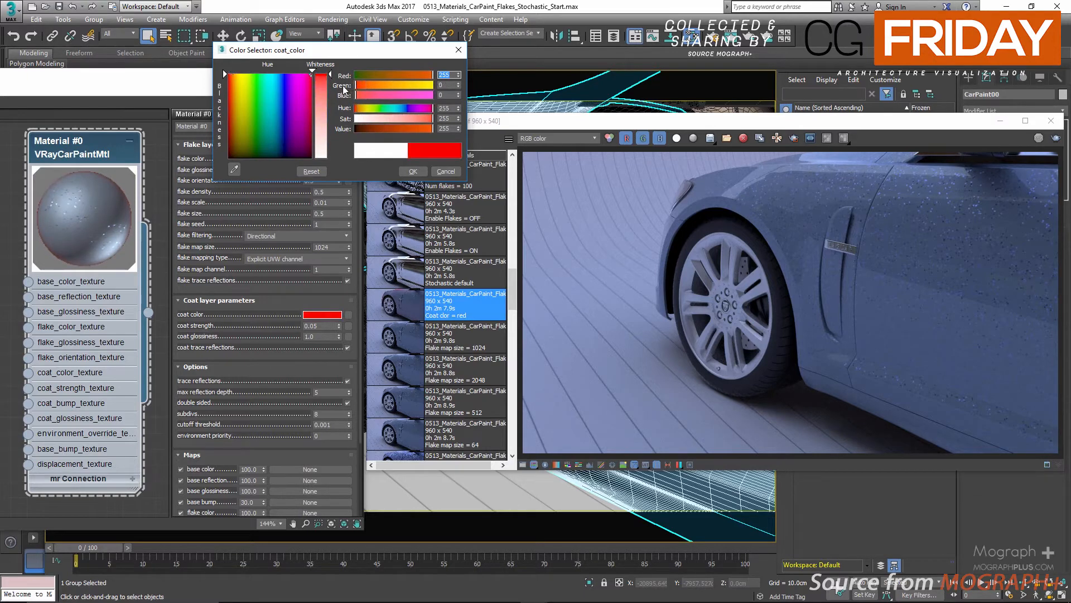
{"action": "left_click", "coordinate": [411, 172]}
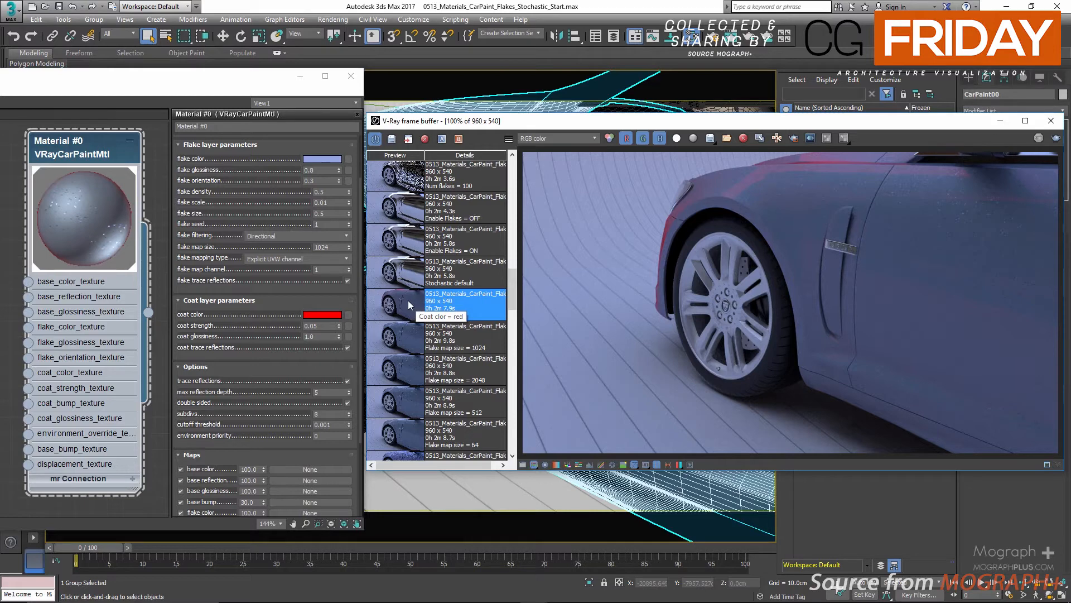
- Set the coat color back to pure white, RGB 255, 255, 255
{"action": "left_click", "coordinate": [265, 319]}
{"action": "left_click_drag", "start_coordinate": [266, 320], "coordinate": [273, 307]}
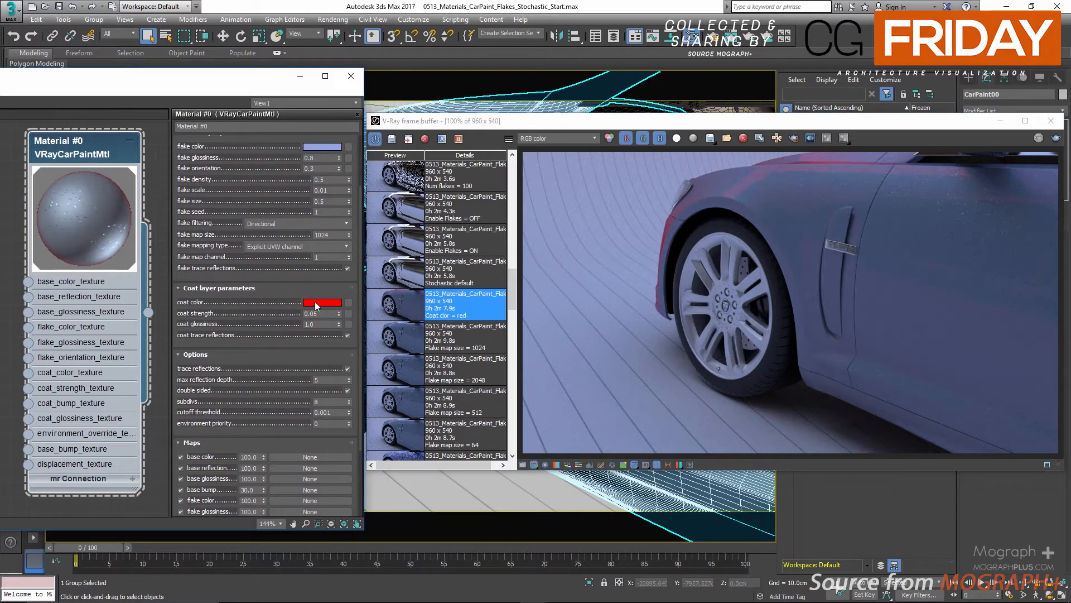
{"action": "left_click", "coordinate": [314, 302]}
{"action": "left_click", "coordinate": [322, 156]}
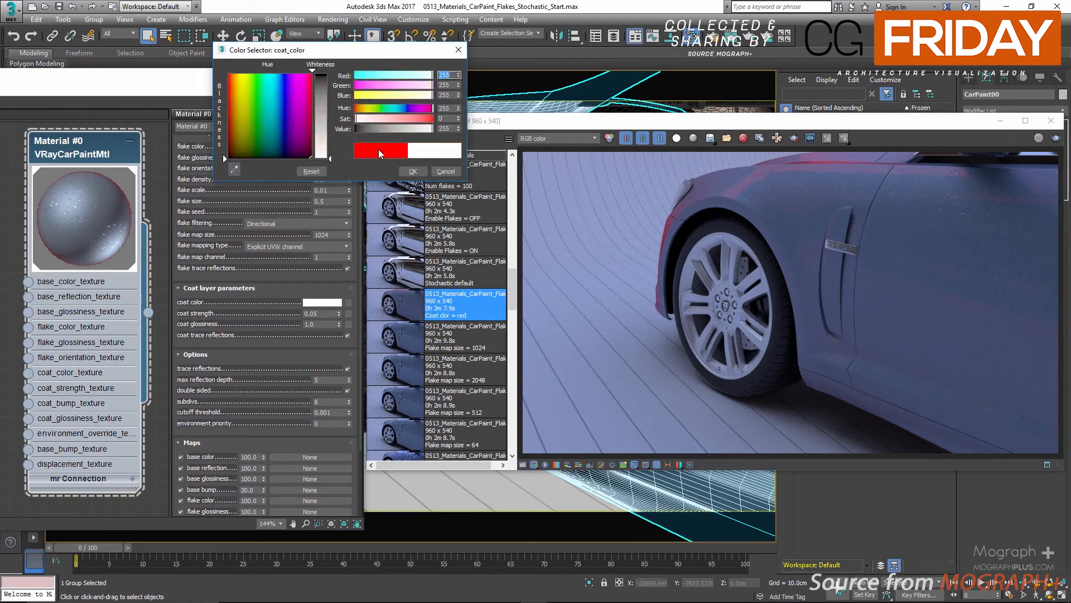
{"action": "left_click", "coordinate": [413, 171]}
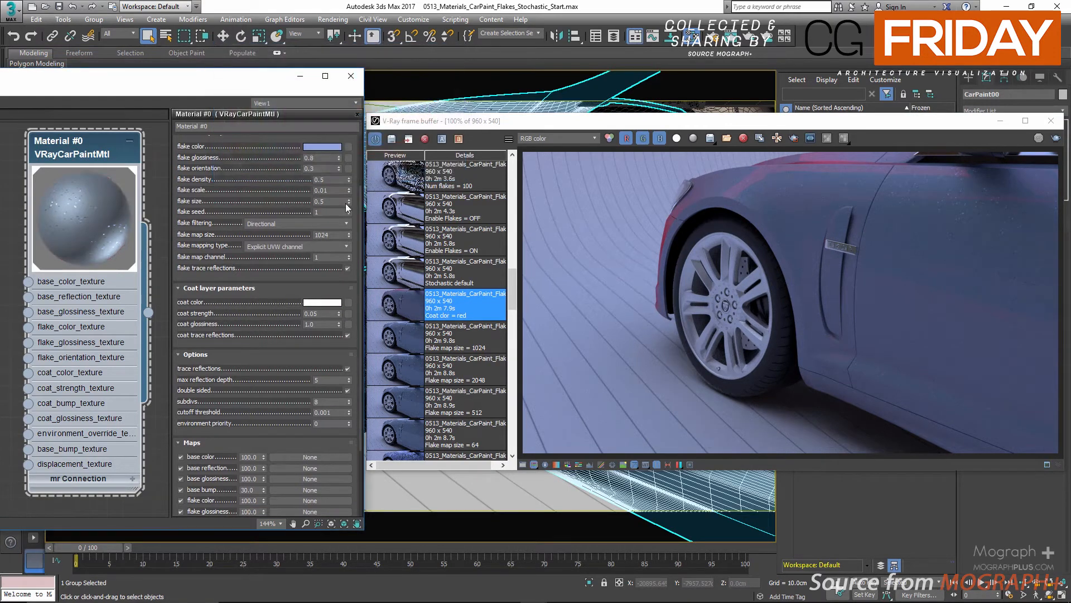
- Try a coat glossiness of 0.8, restore it to 1.0, and switch coat trace reflections off and on again
{"action": "double_click", "coordinate": [312, 313]}
{"action": "double_click", "coordinate": [315, 324]}
{"action": "key", "text": "BackSpace"}
{"action": "type", "text": "0.8"}
{"action": "key", "text": "Return"}
{"action": "type", "text": "1.0"}
{"action": "key", "text": "Return"}
{"action": "left_click", "coordinate": [350, 336]}
{"action": "left_click", "coordinate": [350, 335]}
{"action": "scroll", "coordinate": [256, 389], "scroll_direction": "down", "scroll_amount": 2}
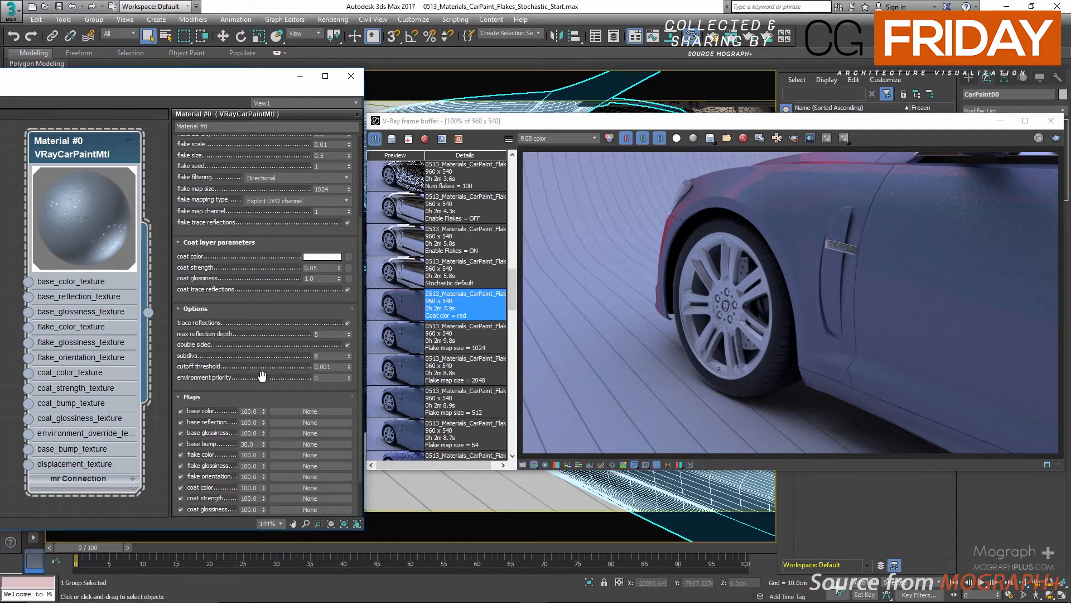
{"action": "scroll", "coordinate": [263, 371], "scroll_direction": "up", "scroll_amount": 4}
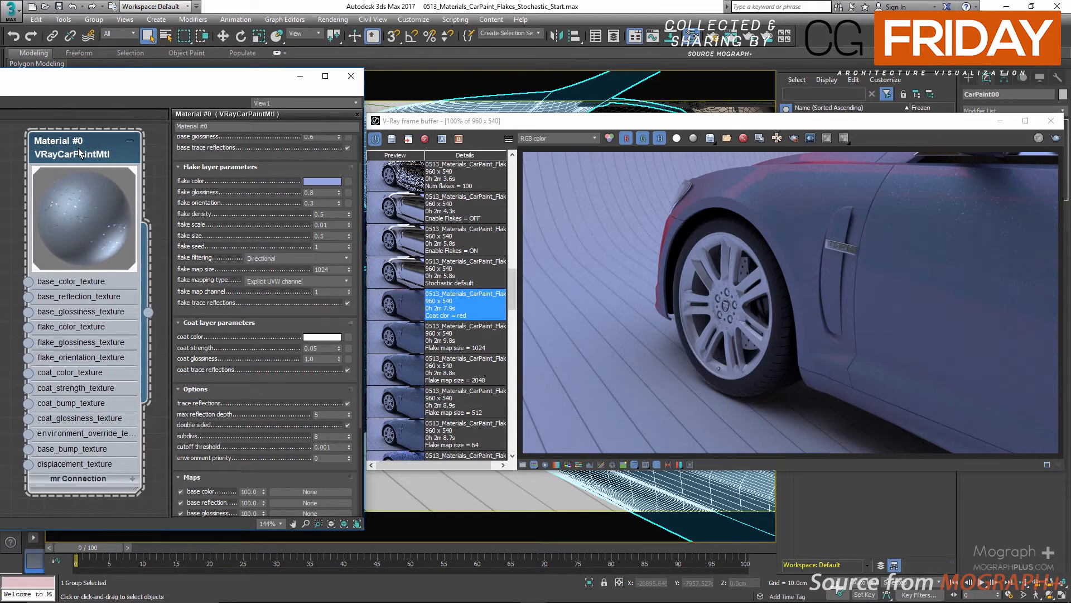
- Add a VRayFlakesMtl node in empty graph space beside the car paint material, placing it low enough to leave room above
{"action": "left_click_drag", "start_coordinate": [219, 85], "coordinate": [375, 74]}
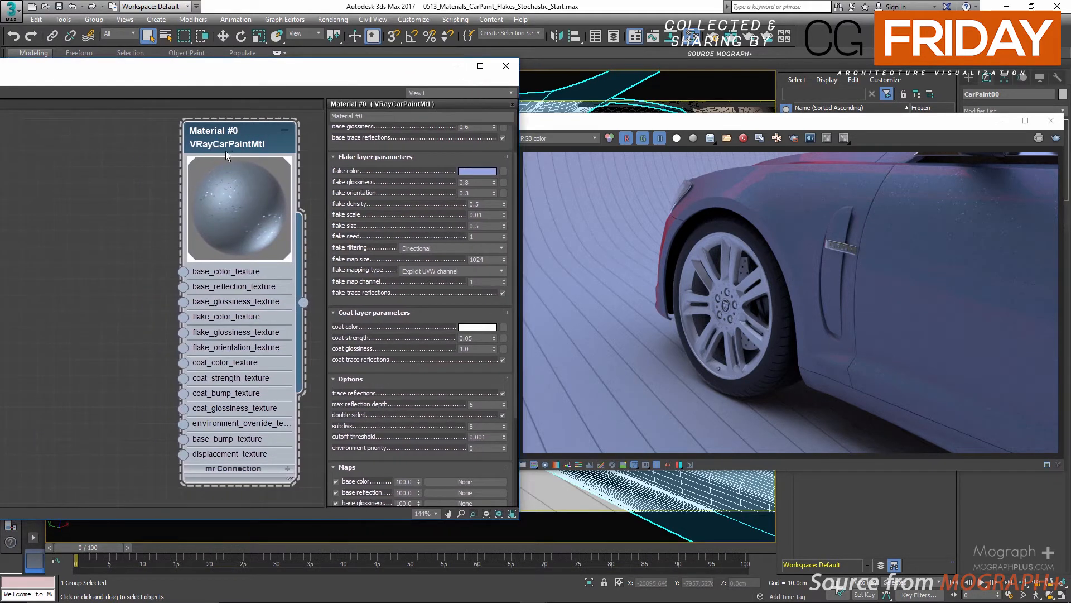
{"action": "left_click_drag", "start_coordinate": [225, 151], "coordinate": [0, 123]}
{"action": "scroll", "coordinate": [239, 274], "scroll_direction": "down", "scroll_amount": 4}
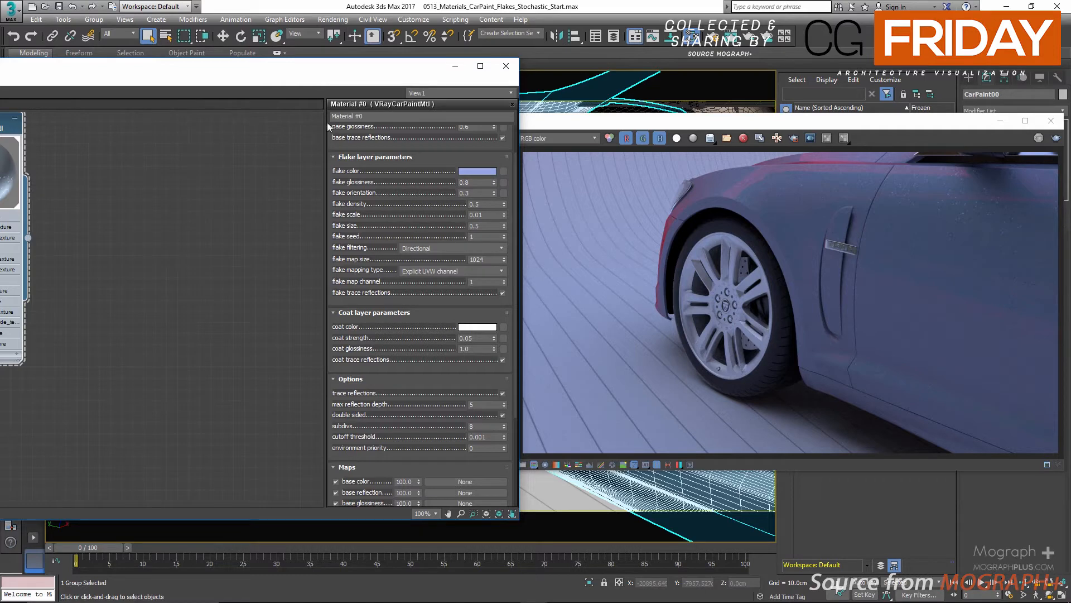
{"action": "right_click", "coordinate": [201, 187]}
{"action": "mouse_move", "coordinate": [296, 206]}
{"action": "mouse_move", "coordinate": [351, 231]}
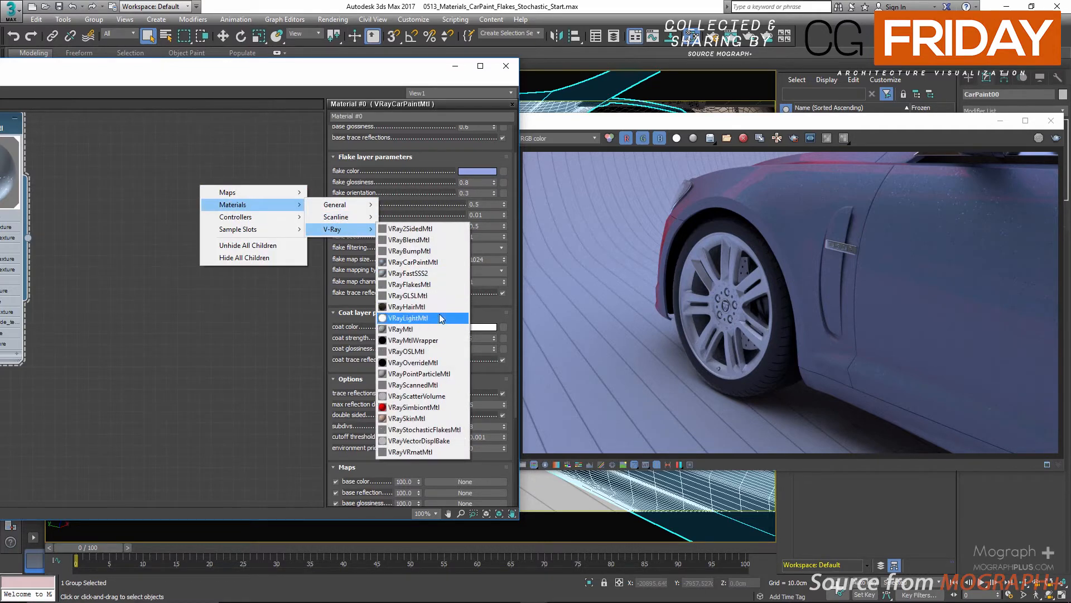
{"action": "left_click", "coordinate": [432, 284]}
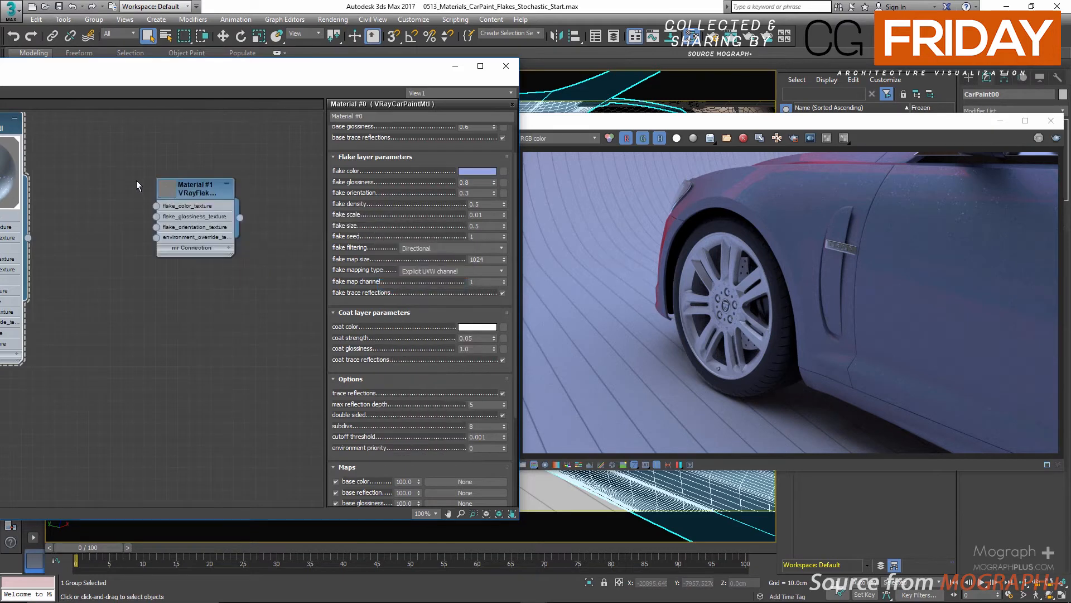
{"action": "left_click", "coordinate": [166, 190]}
{"action": "left_click_drag", "start_coordinate": [179, 195], "coordinate": [99, 295]}
- Add a VRayMtl node to the material graph above the VRayFlakesMtl node
{"action": "right_click", "coordinate": [123, 132]}
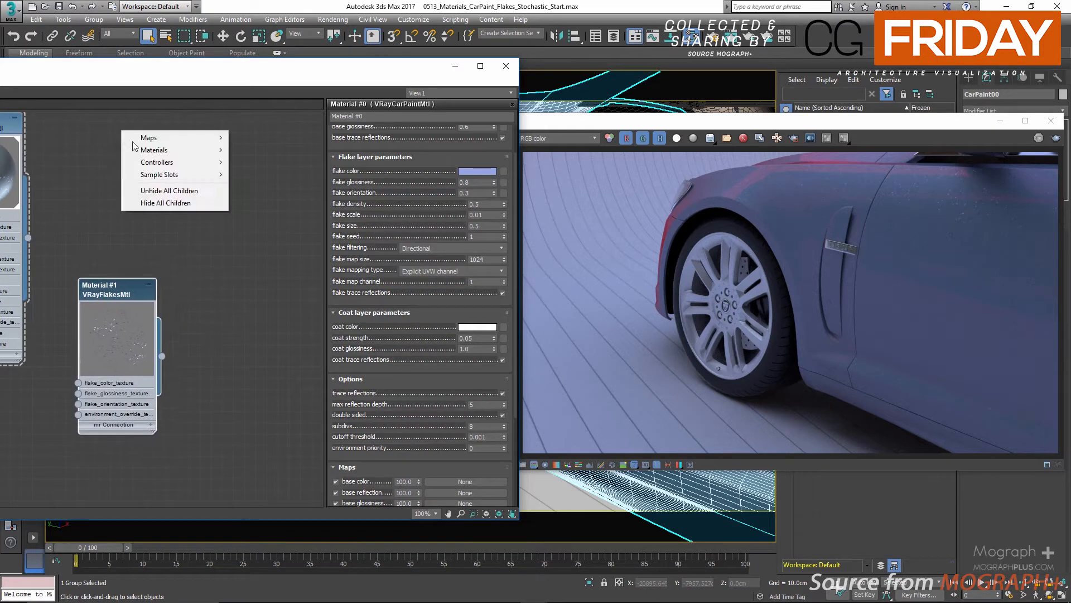
{"action": "mouse_move", "coordinate": [185, 149]}
{"action": "mouse_move", "coordinate": [252, 174]}
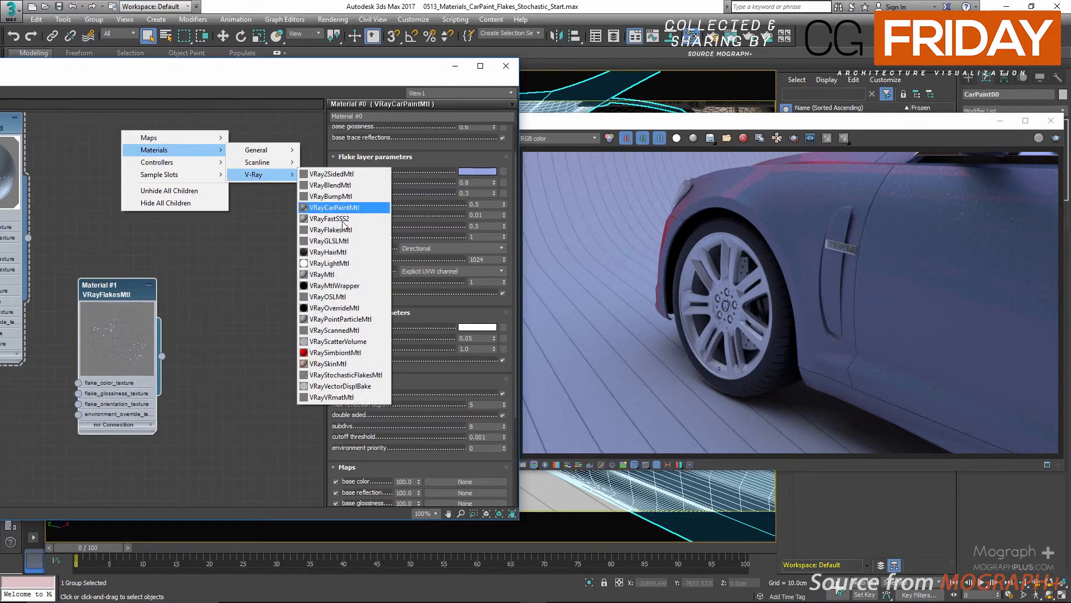
{"action": "left_click", "coordinate": [334, 274]}
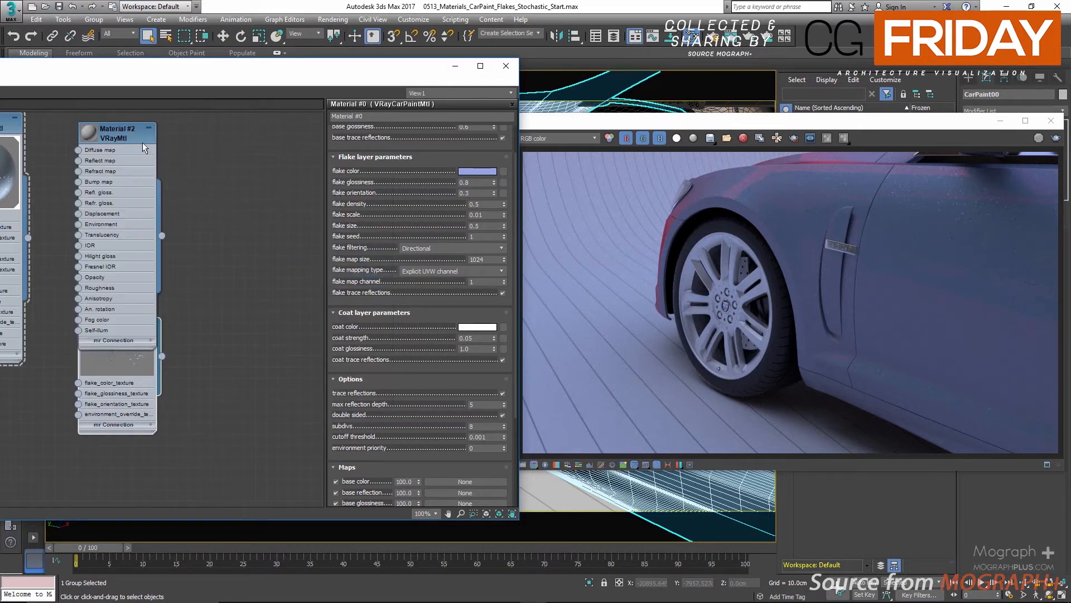
- Hide the VRayMtl node's unused slots, move it slightly above the VRayFlakesMtl node and enlarge its preview
{"action": "double_click", "coordinate": [128, 139]}
{"action": "key", "text": "h"}
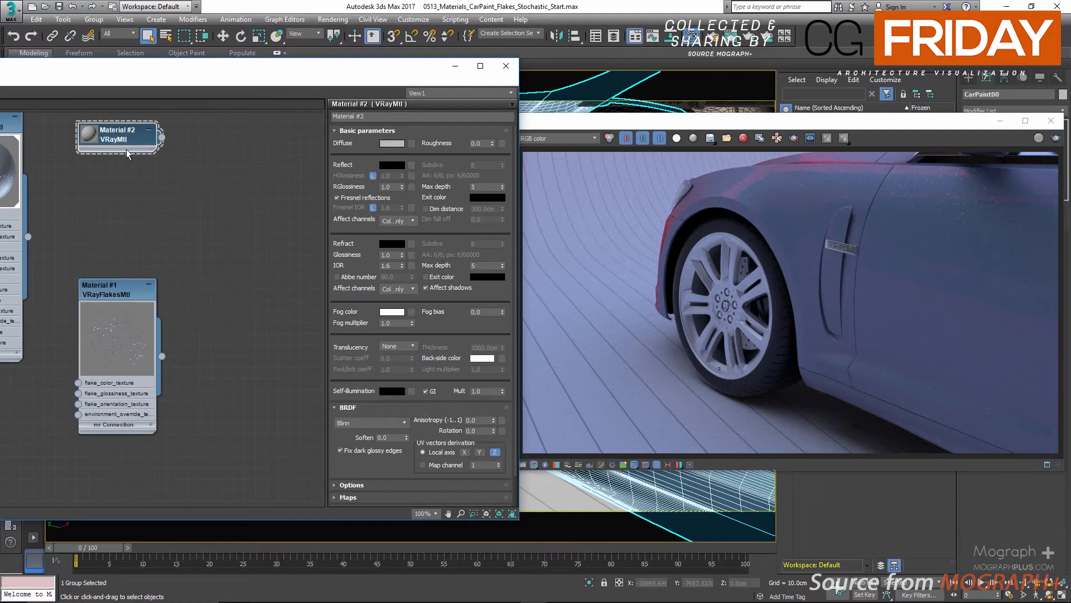
{"action": "mouse_move", "coordinate": [131, 140]}
{"action": "left_mouse_down"}
{"action": "mouse_move", "coordinate": [133, 225]}
{"action": "mouse_move", "coordinate": [117, 127]}
{"action": "left_mouse_up"}
{"action": "double_click", "coordinate": [97, 222]}
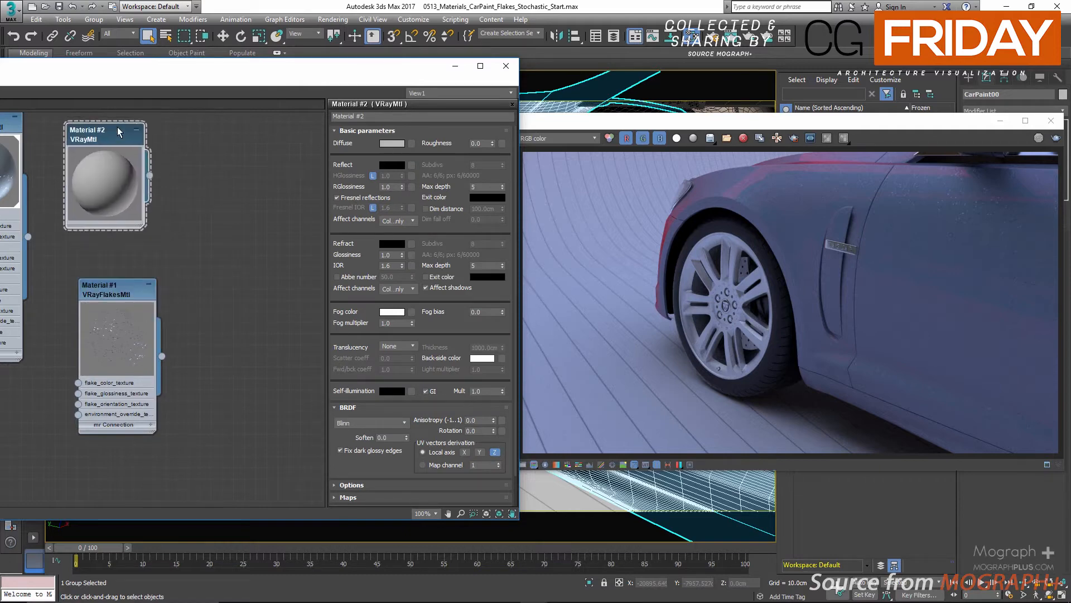
- Add a VRayBlendMtl node beside the VRayMtl and VRayFlakesMtl nodes and enlarge its preview
{"action": "right_click", "coordinate": [215, 204]}
{"action": "mouse_move", "coordinate": [267, 223]}
{"action": "mouse_move", "coordinate": [357, 247]}
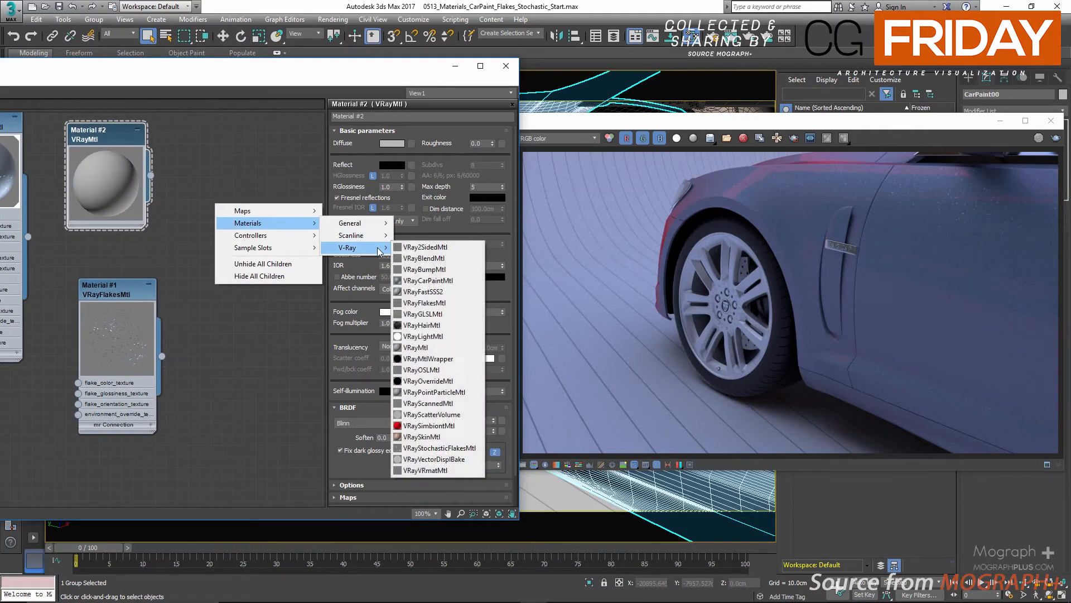
{"action": "left_click", "coordinate": [424, 258]}
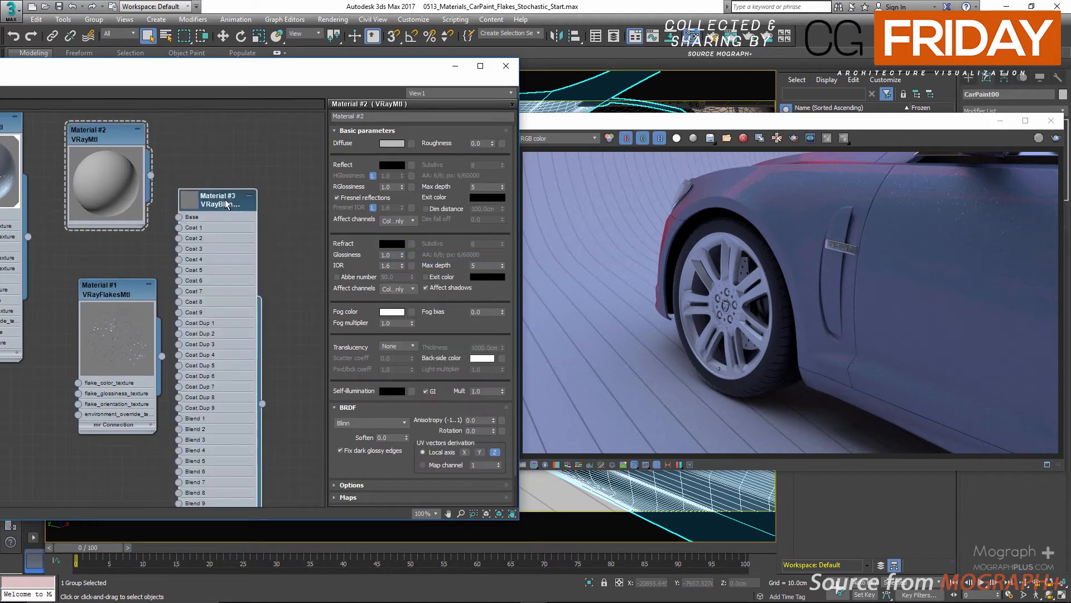
{"action": "left_click_drag", "start_coordinate": [180, 203], "coordinate": [212, 183]}
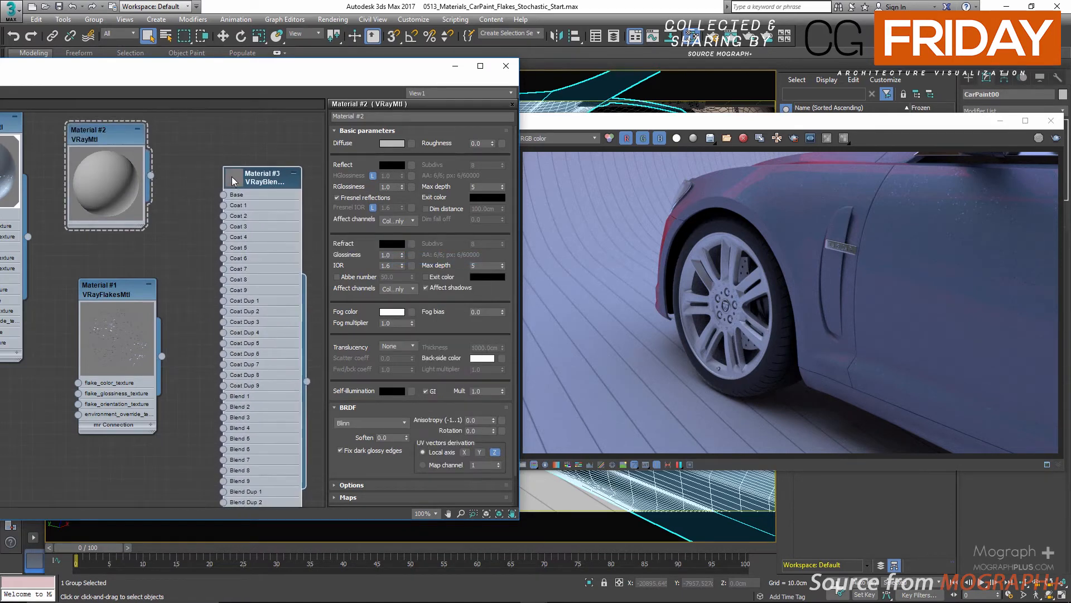
{"action": "double_click", "coordinate": [234, 177]}
- Connect the VRayMtl to the blend material's Base and the VRayFlakesMtl to its Coat 1
{"action": "left_click_drag", "start_coordinate": [225, 248], "coordinate": [150, 175]}
{"action": "double_click", "coordinate": [104, 290]}
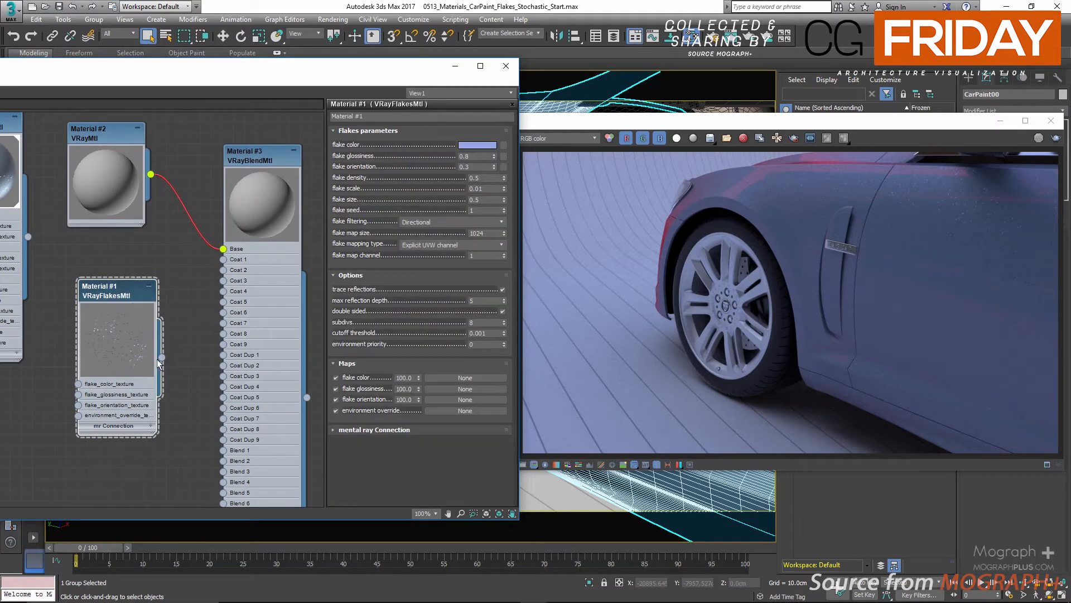
{"action": "left_click_drag", "start_coordinate": [163, 357], "coordinate": [223, 259]}
{"action": "double_click", "coordinate": [262, 195]}
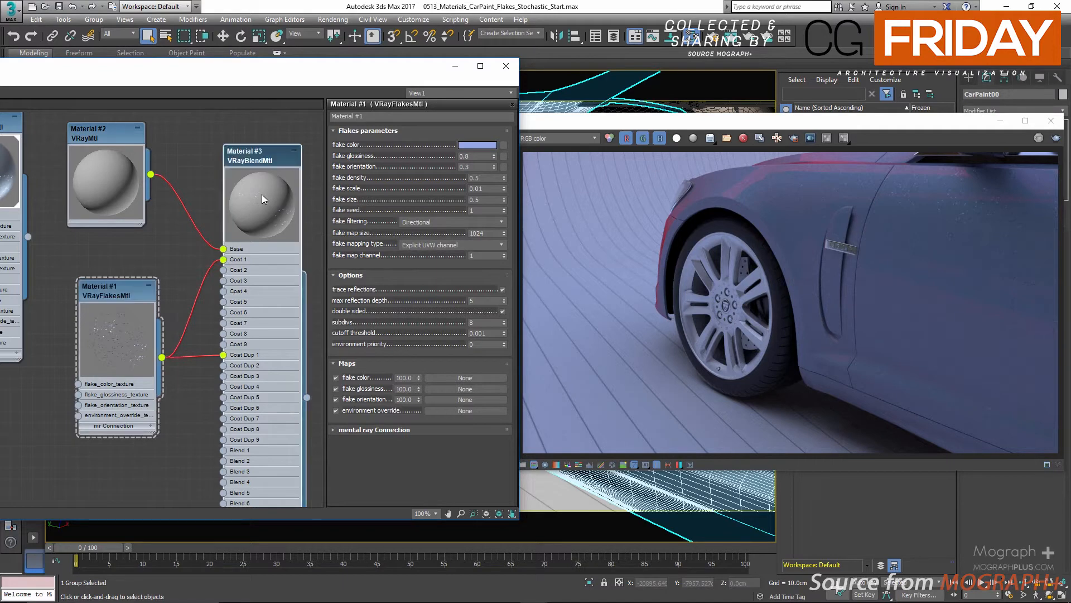
{"action": "double_click", "coordinate": [242, 163]}
{"action": "right_click", "coordinate": [249, 156]}
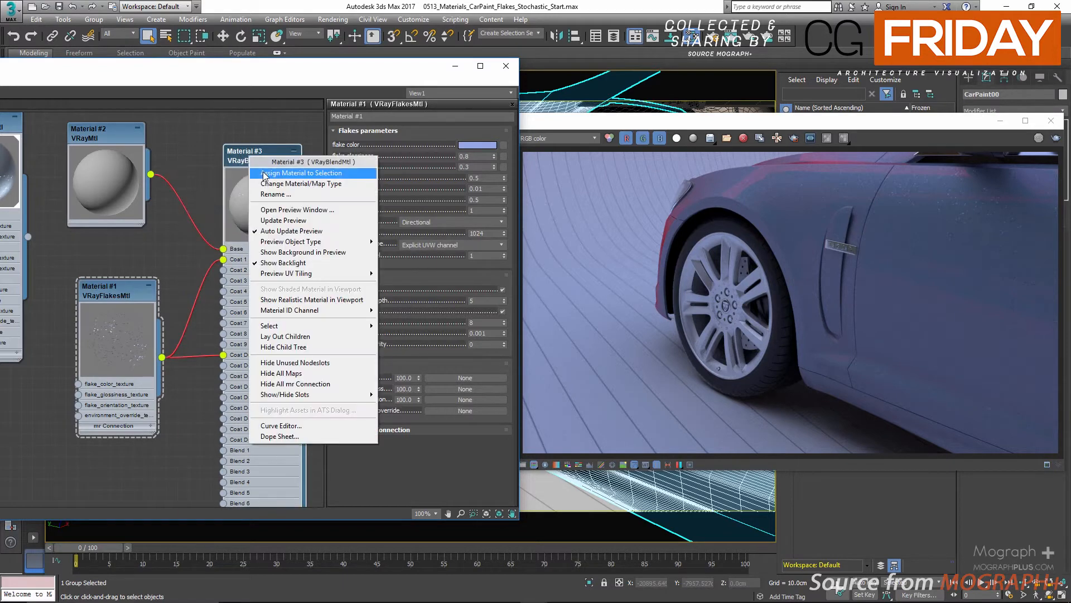
{"action": "left_click", "coordinate": [234, 163]}
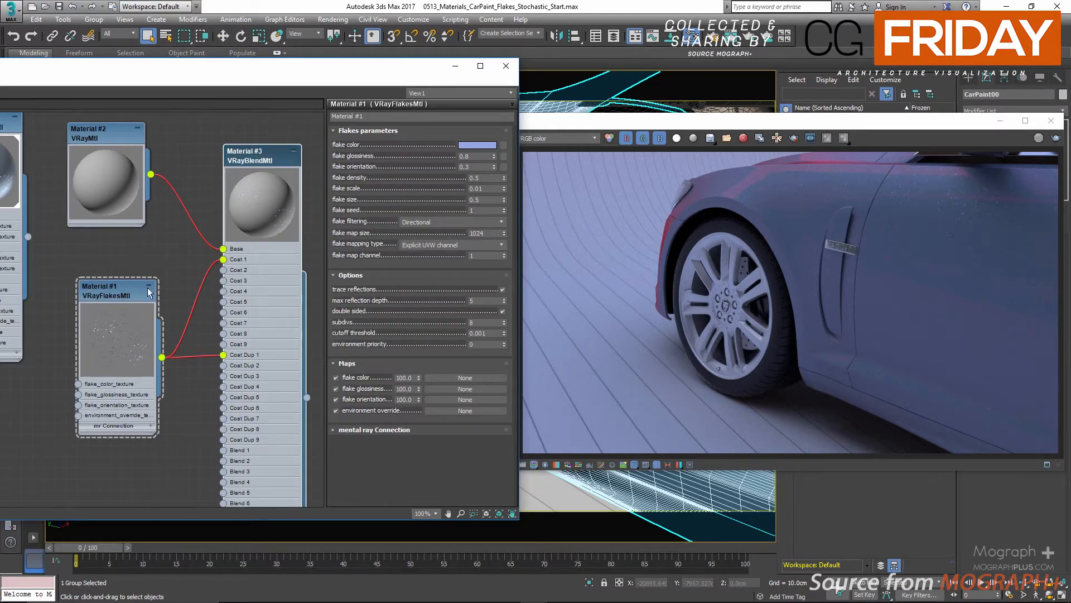
- Space out the VRayMtl and VRayFlakesMtl nodes and move the three-node blend network away past the car paint node
{"action": "left_click_drag", "start_coordinate": [112, 303], "coordinate": [79, 304]}
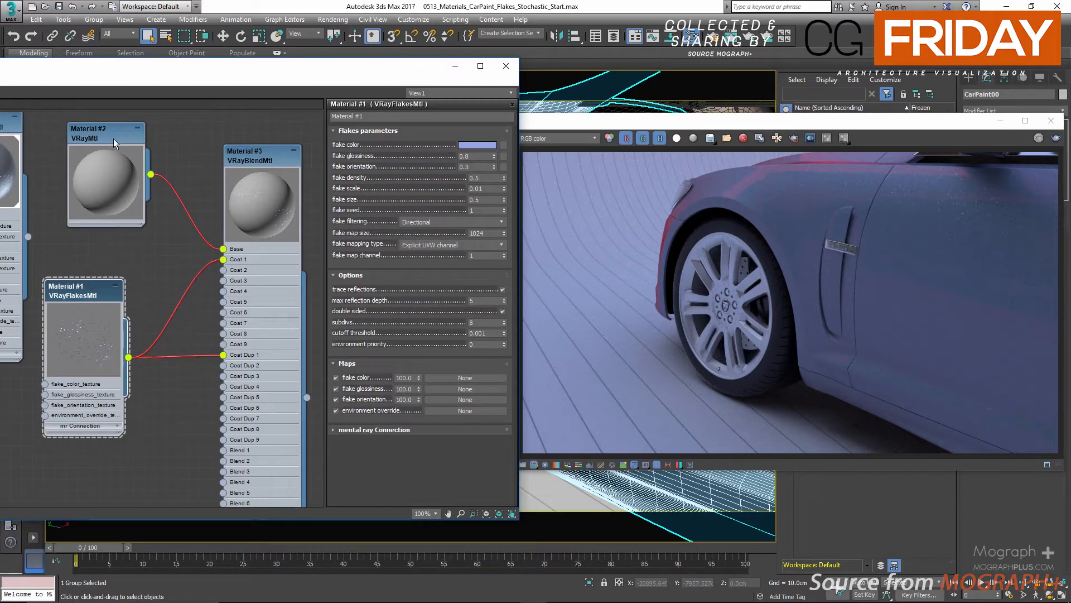
{"action": "left_click_drag", "start_coordinate": [114, 143], "coordinate": [92, 132]}
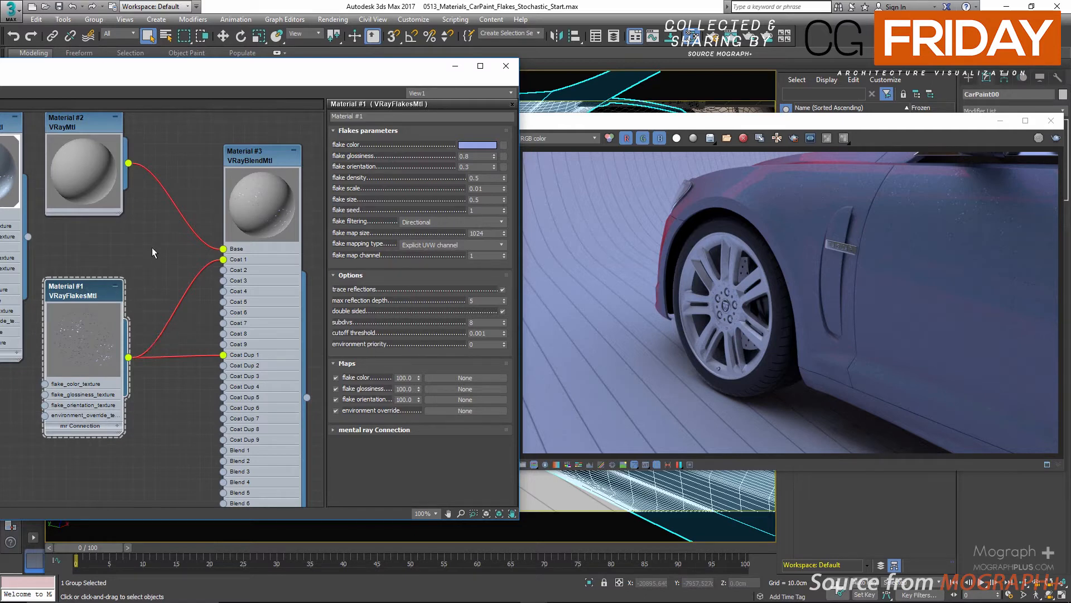
{"action": "scroll", "coordinate": [154, 245], "scroll_direction": "down", "scroll_amount": 2}
{"action": "scroll", "coordinate": [154, 252], "scroll_direction": "down", "scroll_amount": 3}
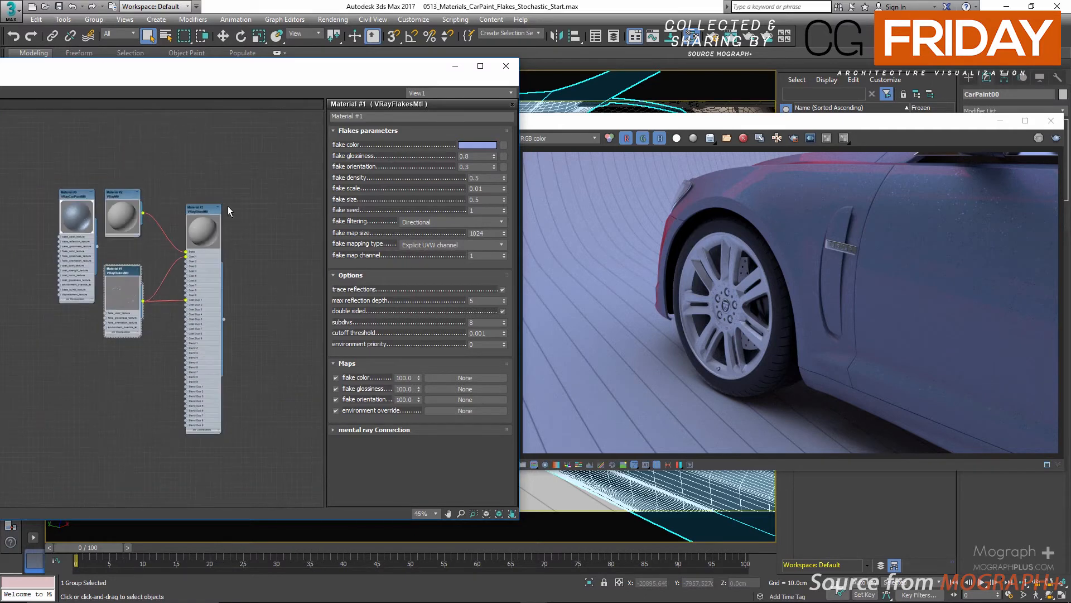
{"action": "left_click_drag", "start_coordinate": [244, 179], "coordinate": [118, 357]}
{"action": "left_click_drag", "start_coordinate": [216, 209], "coordinate": [24, 188]}
{"action": "scroll", "coordinate": [169, 217], "scroll_direction": "up", "scroll_amount": 2}
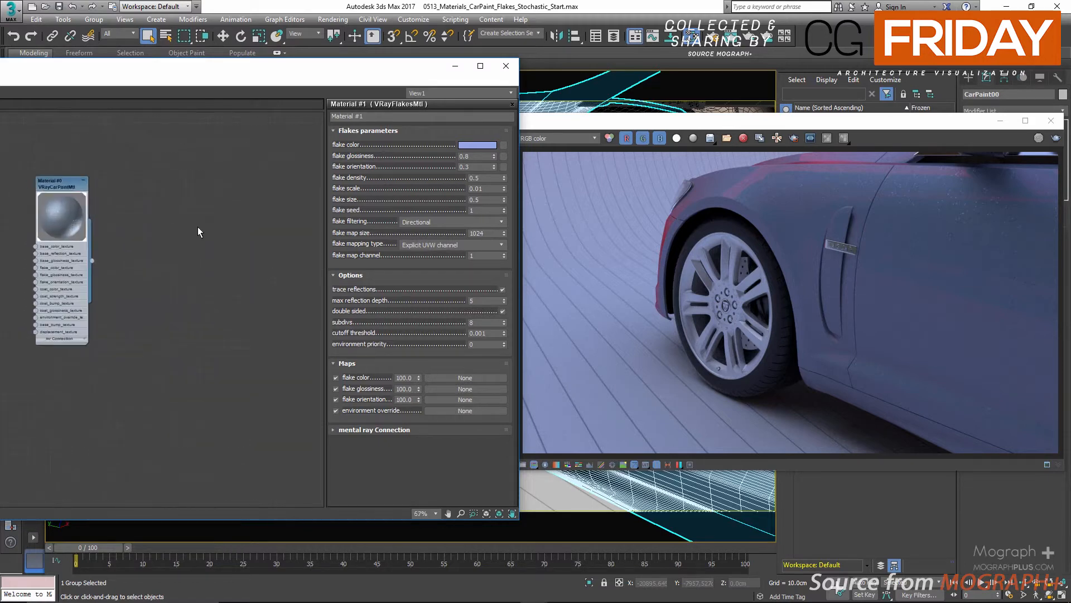
- Add a VRayStochasticFlakesMtl node in the empty graph space beside the car paint node and open its parameters
{"action": "right_click", "coordinate": [207, 209]}
{"action": "mouse_move", "coordinate": [297, 231]}
{"action": "mouse_move", "coordinate": [339, 251]}
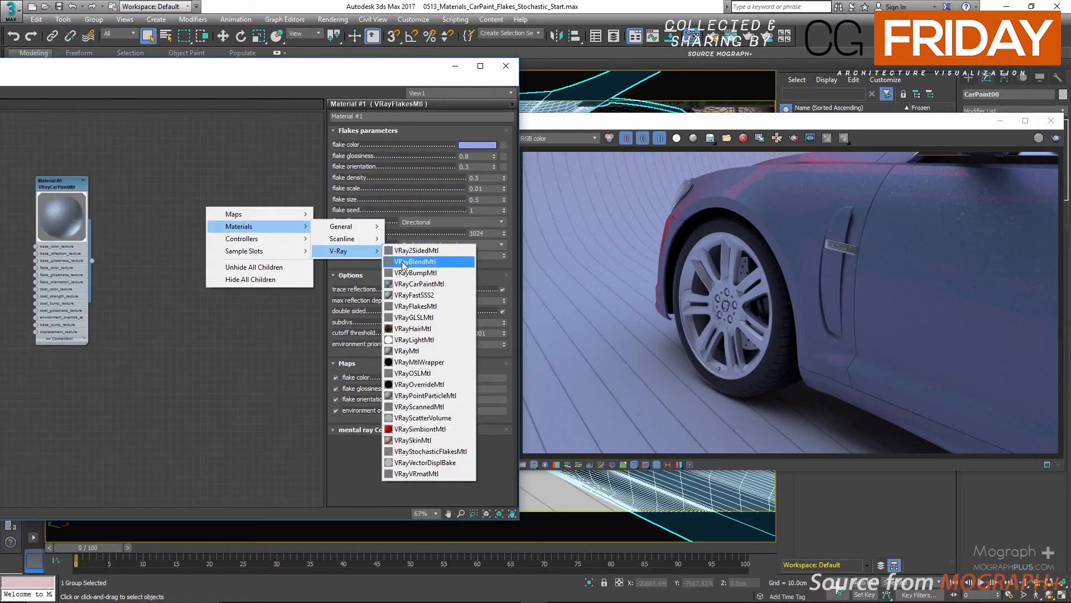
{"action": "left_click", "coordinate": [470, 450]}
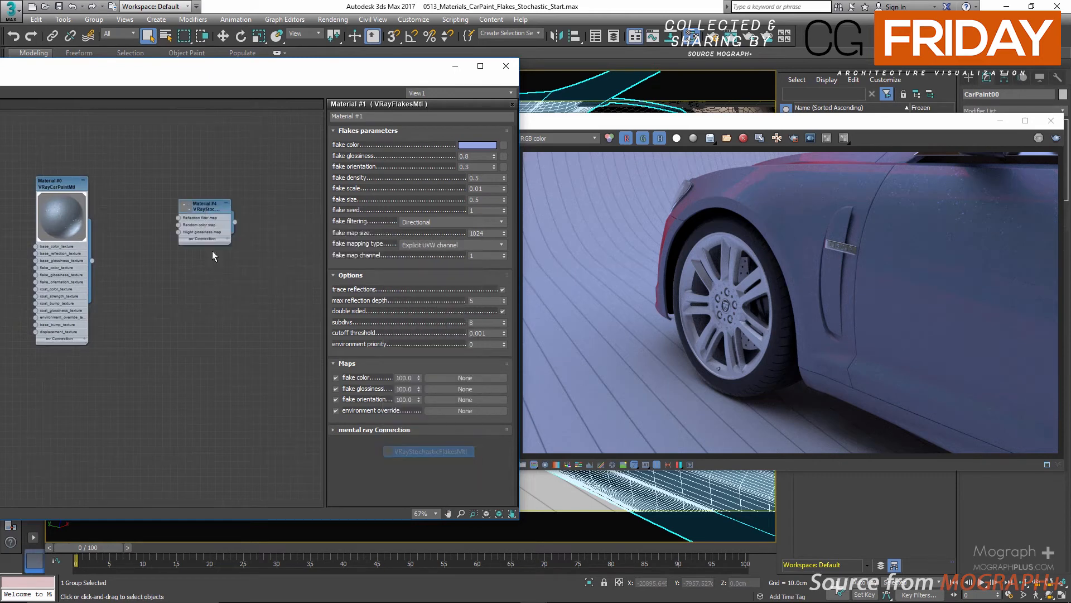
{"action": "scroll", "coordinate": [185, 223], "scroll_direction": "up", "scroll_amount": 4}
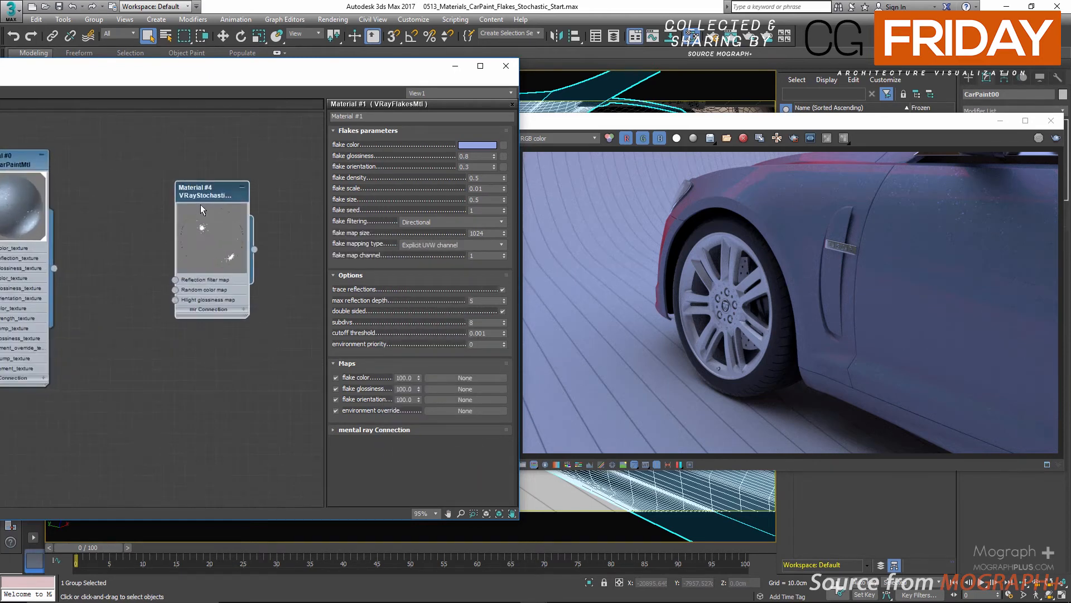
{"action": "middle_click_drag", "start_coordinate": [145, 215], "coordinate": [124, 190]}
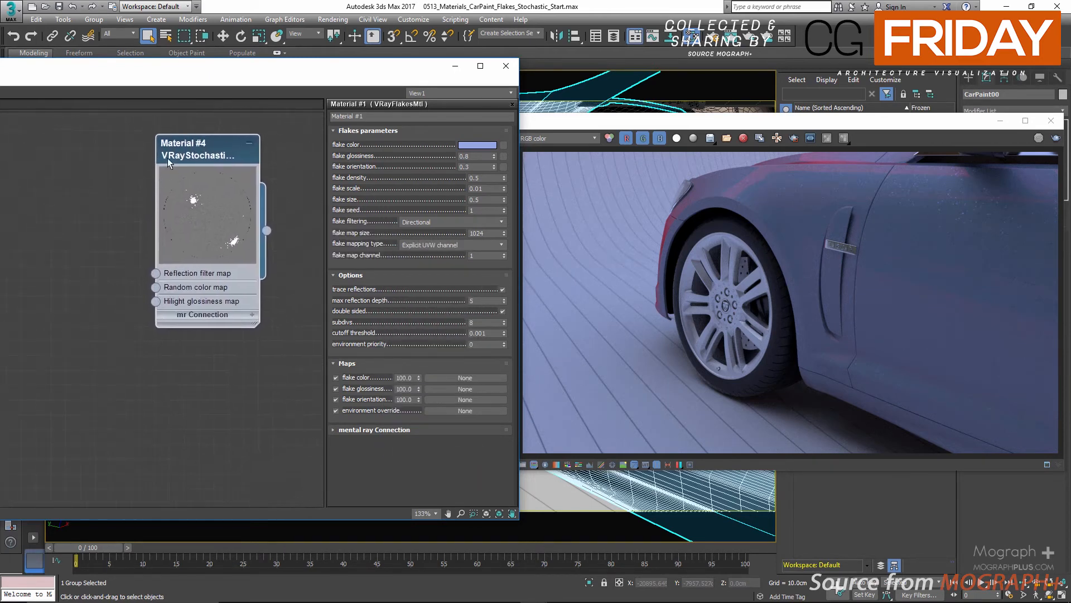
{"action": "left_click_drag", "start_coordinate": [184, 161], "coordinate": [184, 175]}
{"action": "double_click", "coordinate": [190, 173]}
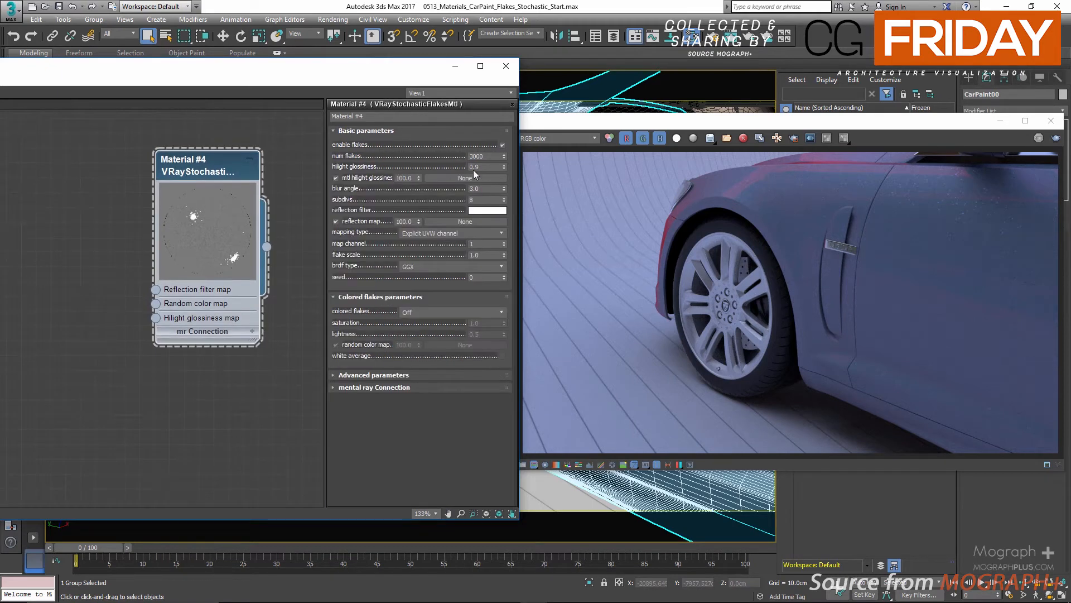
- Assign the stochastic flakes material to the selected car paint group and arrange the material editor and frame buffer side by side
{"action": "right_click", "coordinate": [193, 169]}
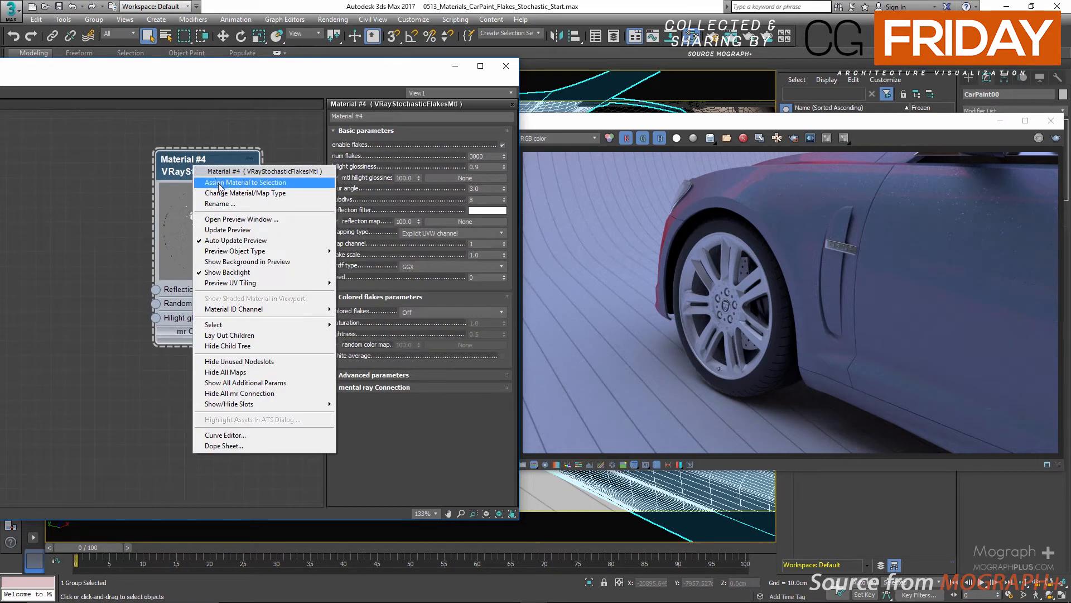
{"action": "left_click", "coordinate": [219, 186]}
{"action": "mouse_move", "coordinate": [597, 126]}
{"action": "left_mouse_down"}
{"action": "mouse_move", "coordinate": [579, 329]}
{"action": "mouse_move", "coordinate": [588, 119]}
{"action": "mouse_move", "coordinate": [557, 124]}
{"action": "mouse_move", "coordinate": [583, 136]}
{"action": "left_mouse_up"}
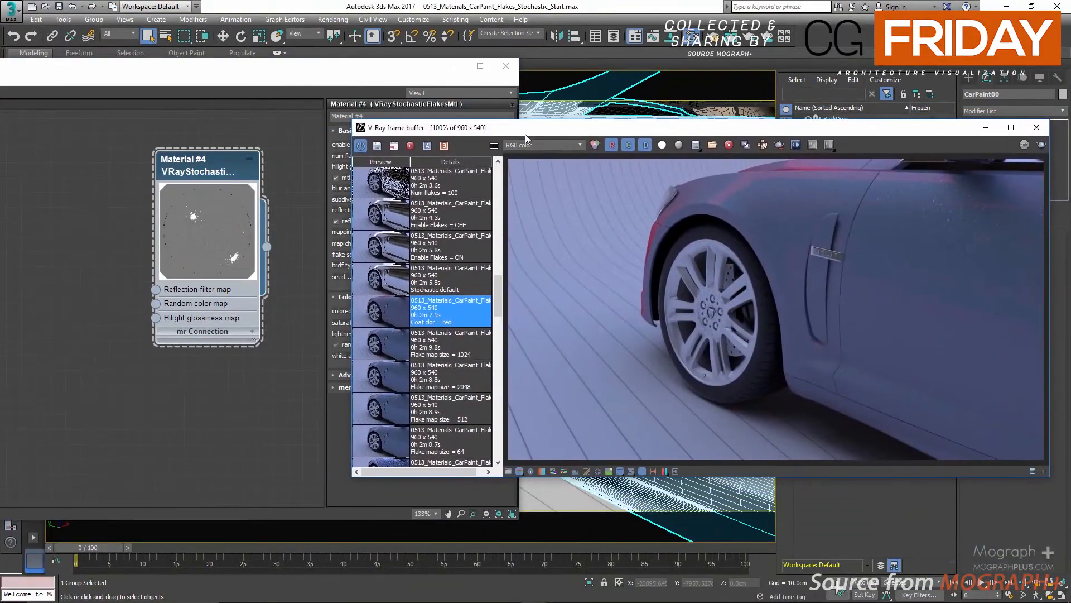
{"action": "left_click_drag", "start_coordinate": [297, 77], "coordinate": [127, 75]}
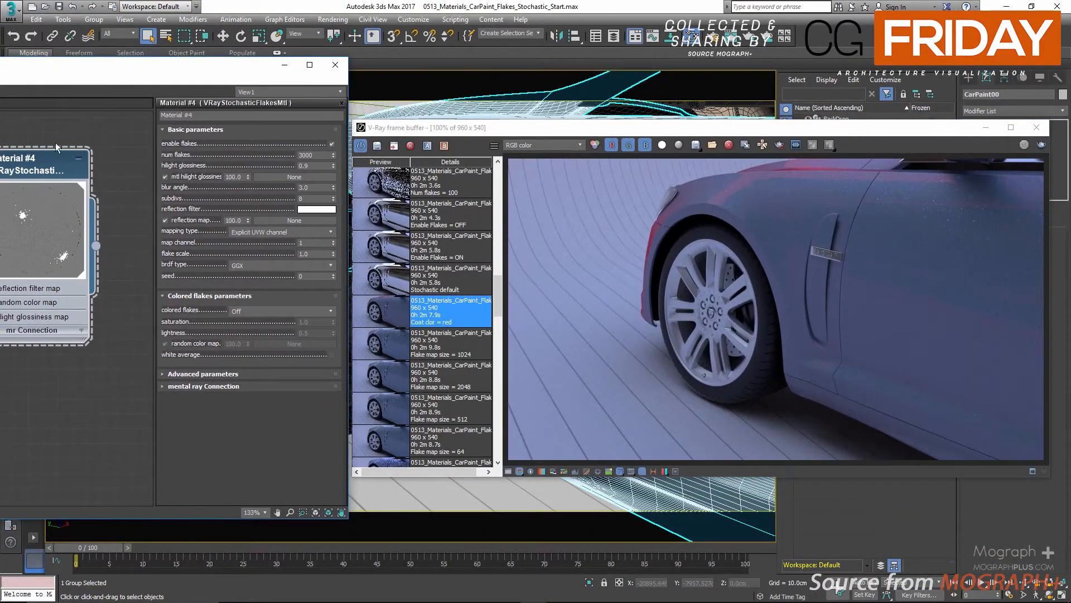
{"action": "middle_click_drag", "start_coordinate": [55, 142], "coordinate": [86, 158]}
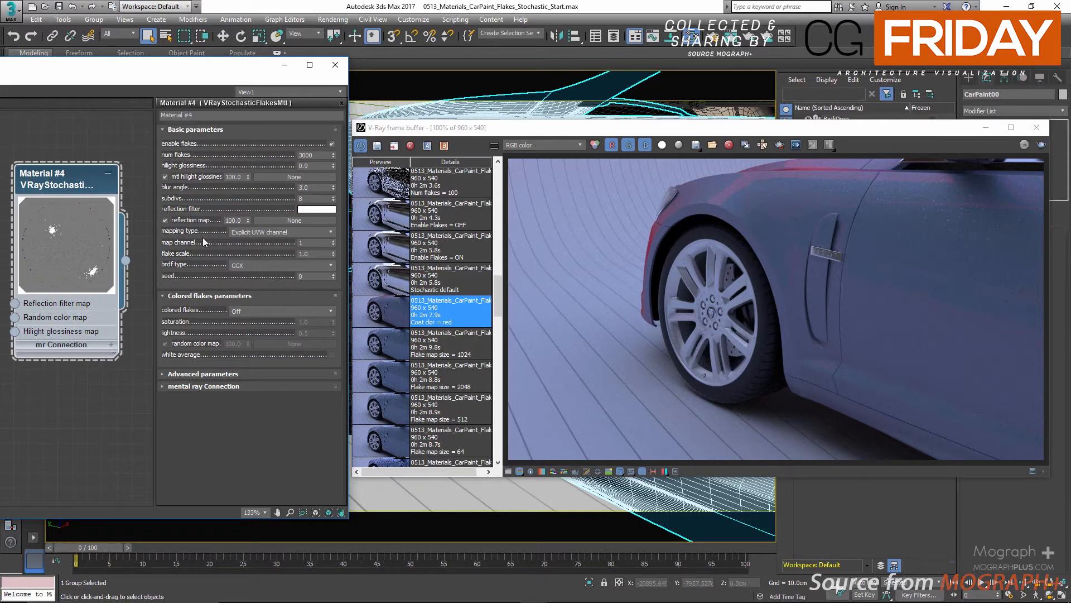
- Load the saved "Stochastic default" render from the frame buffer history and inspect the flakes on the car body
{"action": "scroll", "coordinate": [393, 335], "scroll_direction": "up", "scroll_amount": 3}
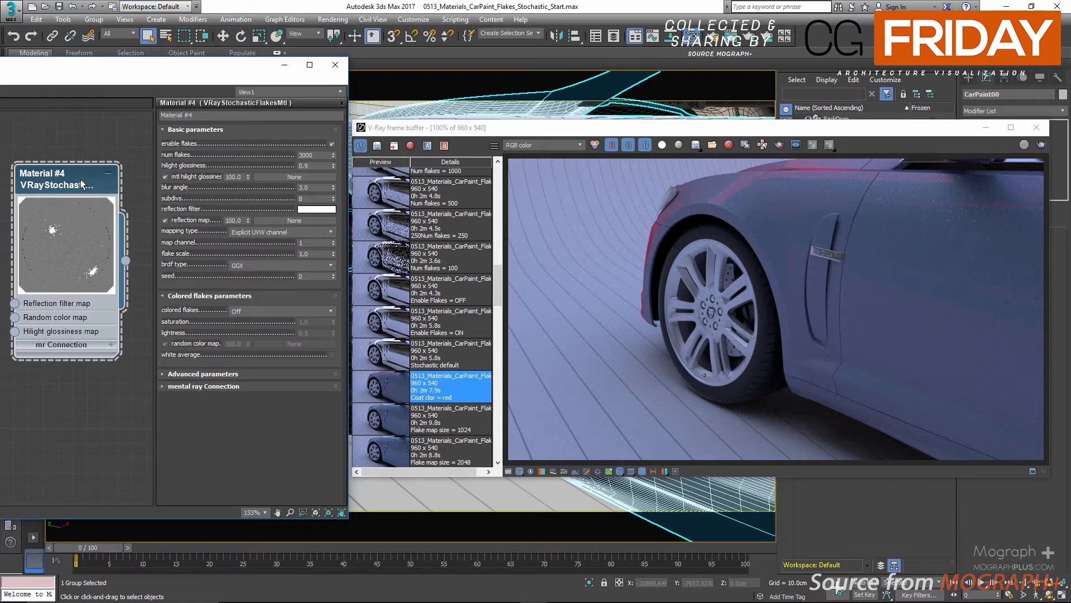
{"action": "double_click", "coordinate": [392, 359]}
{"action": "scroll", "coordinate": [930, 201], "scroll_direction": "up", "scroll_amount": 2}
{"action": "middle_click_drag", "start_coordinate": [929, 202], "coordinate": [731, 136]}
{"action": "scroll", "coordinate": [735, 221], "scroll_direction": "down", "scroll_amount": 2}
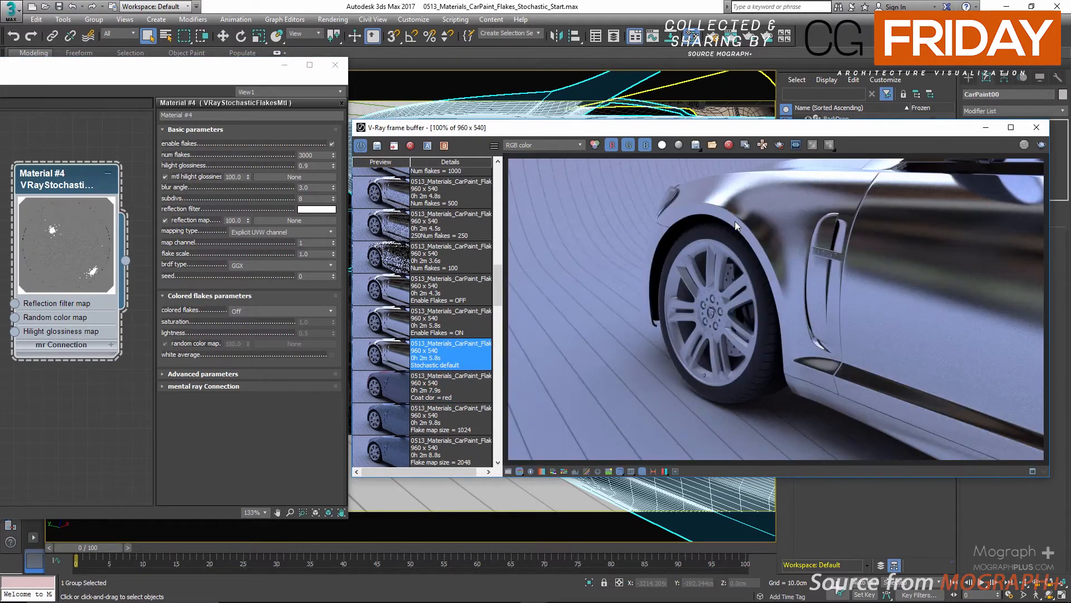
- Enlarge the stochastic flakes node's preview and switch enable flakes off and on to compare its look
{"action": "left_click", "coordinate": [79, 181]}
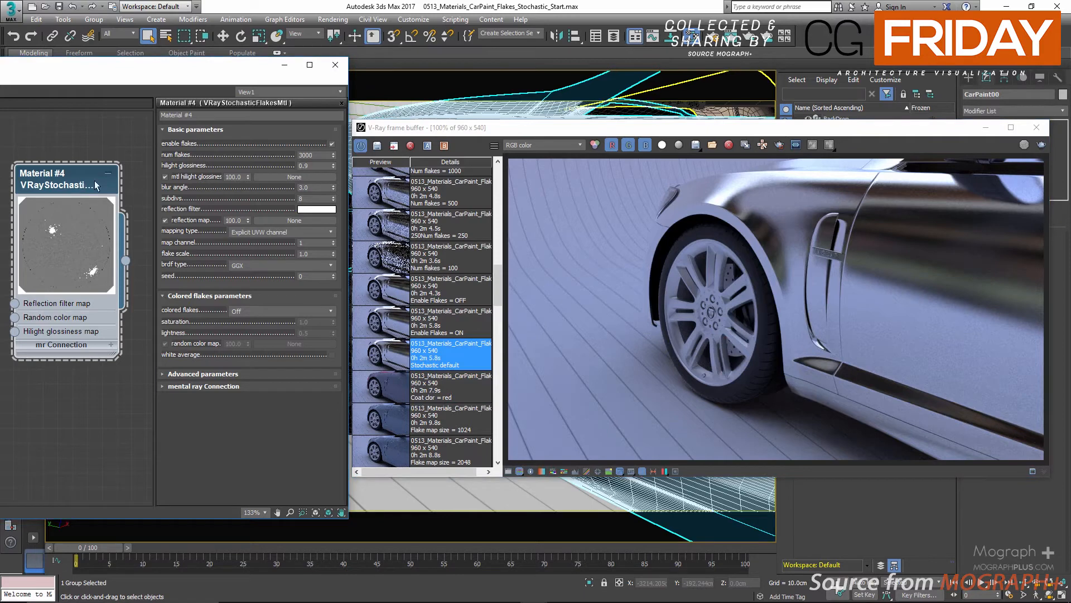
{"action": "left_click", "coordinate": [332, 143]}
{"action": "left_click_drag", "start_coordinate": [111, 355], "coordinate": [133, 370]}
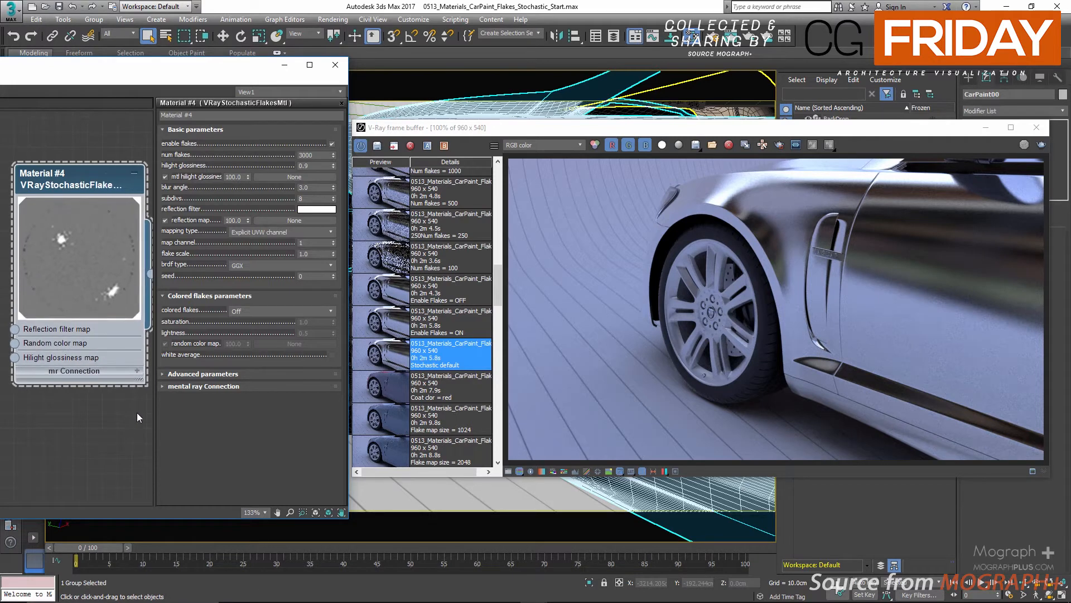
{"action": "left_click", "coordinate": [332, 144]}
{"action": "left_click", "coordinate": [332, 143]}
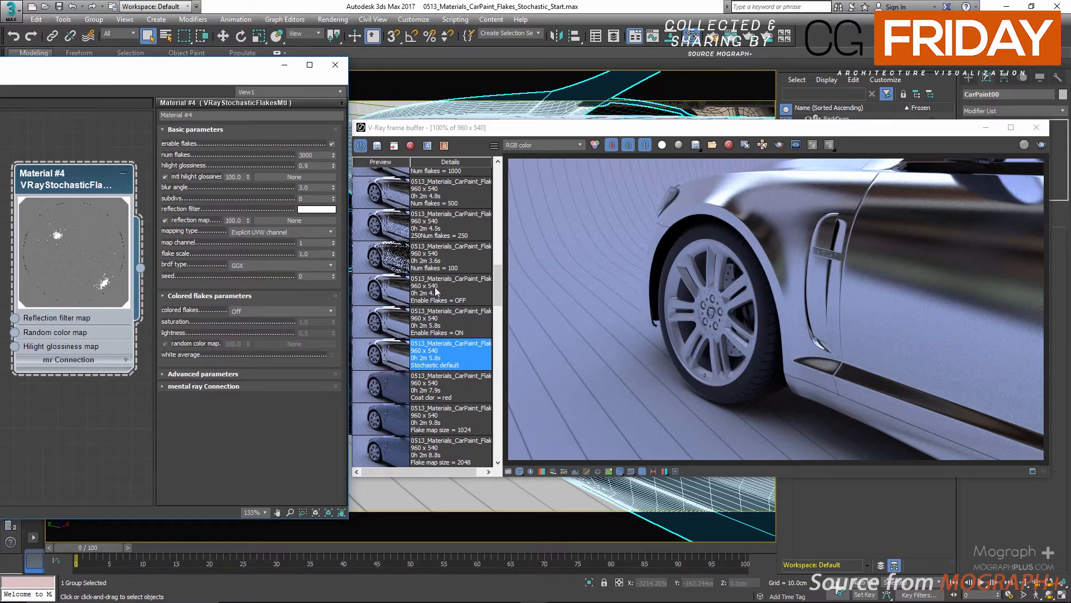
- Compare the saved "Enable Flakes = ON" and "Enable Flakes = OFF" renders, switching enable flakes off and back on alongside
{"action": "left_click", "coordinate": [395, 323]}
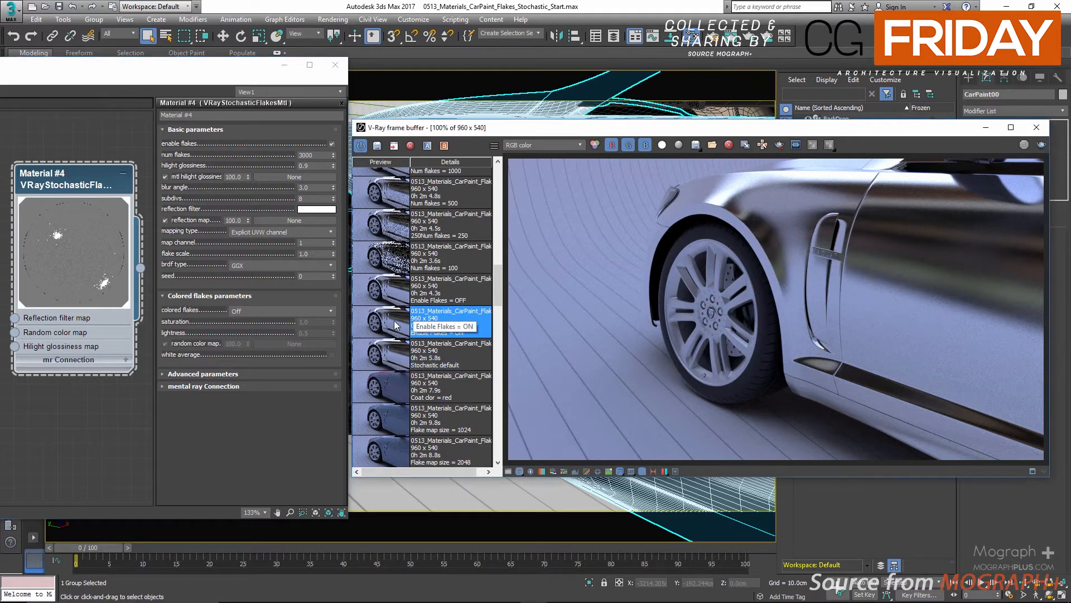
{"action": "left_click", "coordinate": [332, 144]}
{"action": "left_click", "coordinate": [381, 294]}
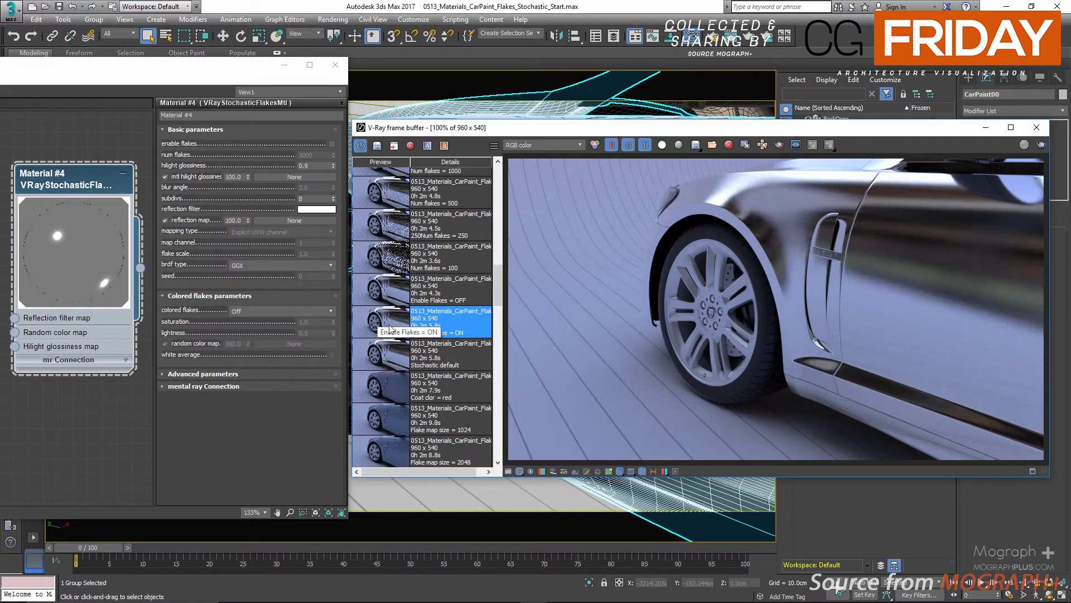
{"action": "left_click", "coordinate": [390, 291]}
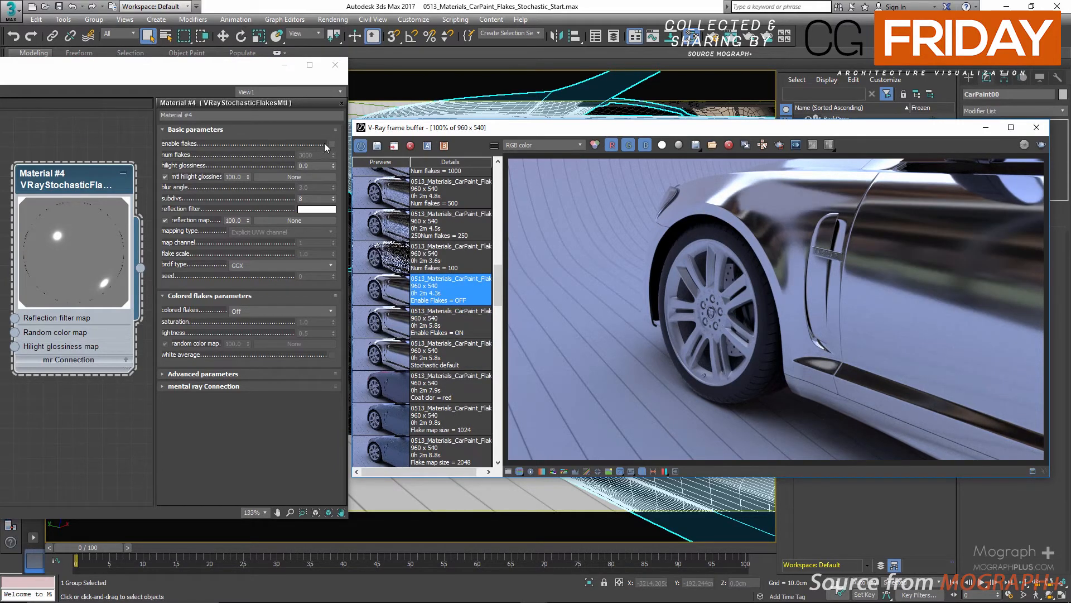
{"action": "left_click", "coordinate": [332, 143]}
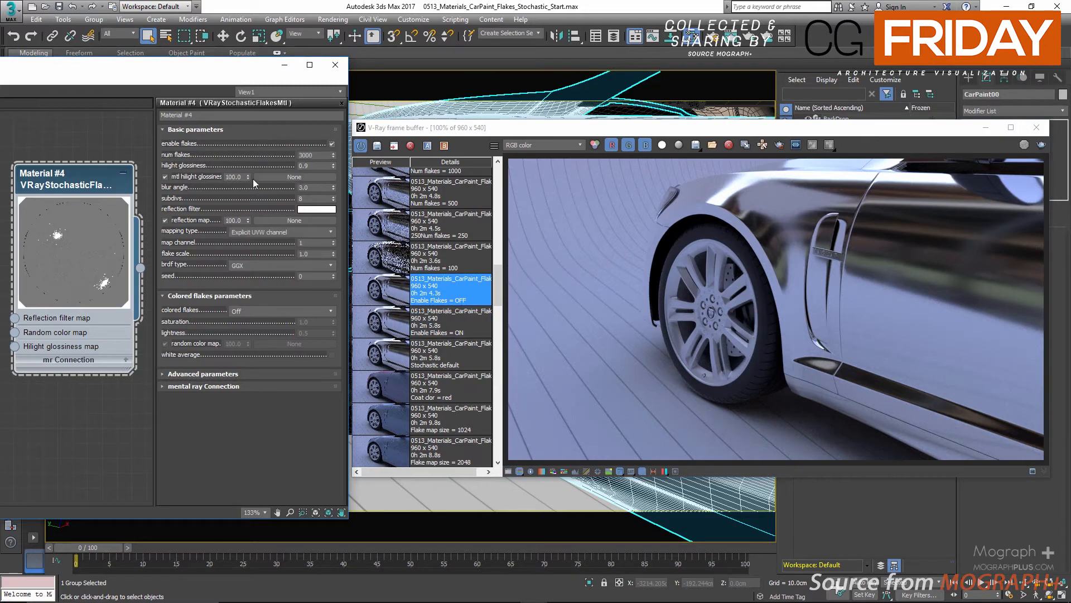
- Select the saved "Num flakes = 100" render and set the material's num flakes to 100
{"action": "scroll", "coordinate": [421, 335], "scroll_direction": "up", "scroll_amount": 2}
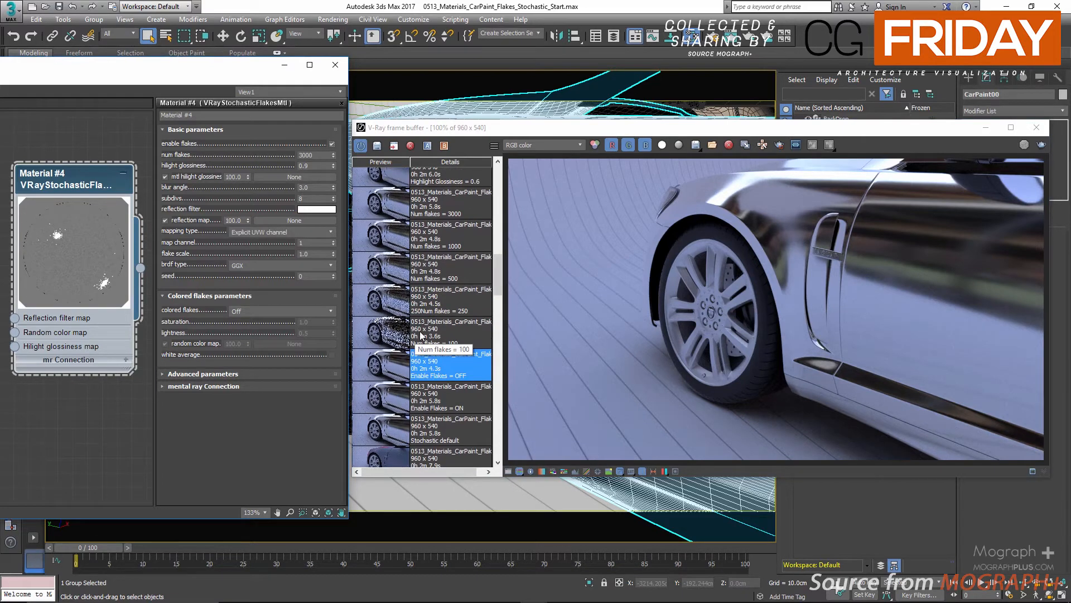
{"action": "scroll", "coordinate": [421, 335], "scroll_direction": "up", "scroll_amount": 3}
{"action": "left_click", "coordinate": [393, 403]}
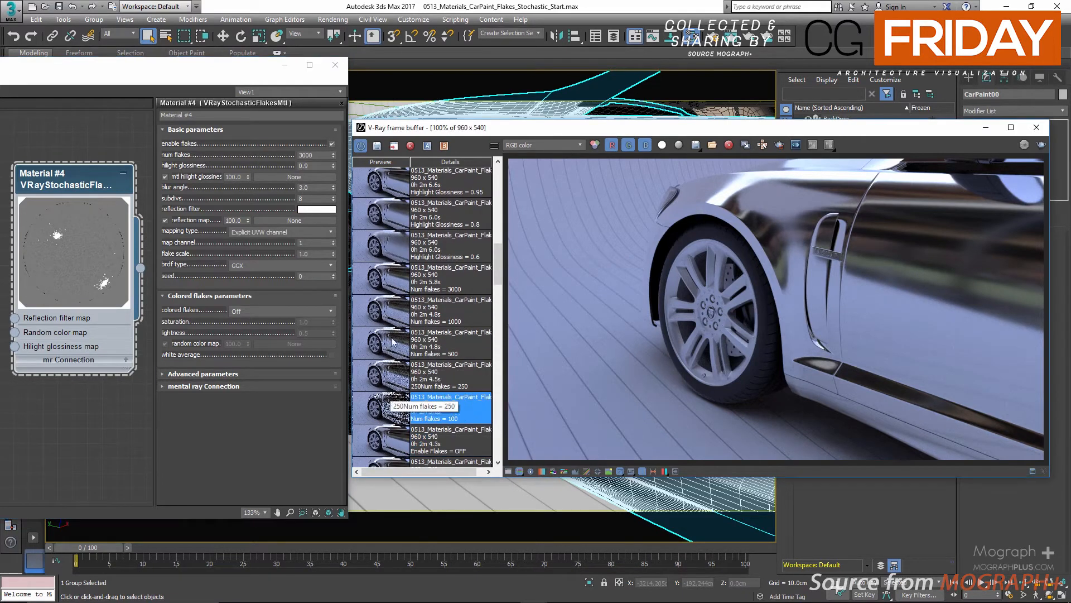
{"action": "double_click", "coordinate": [314, 156]}
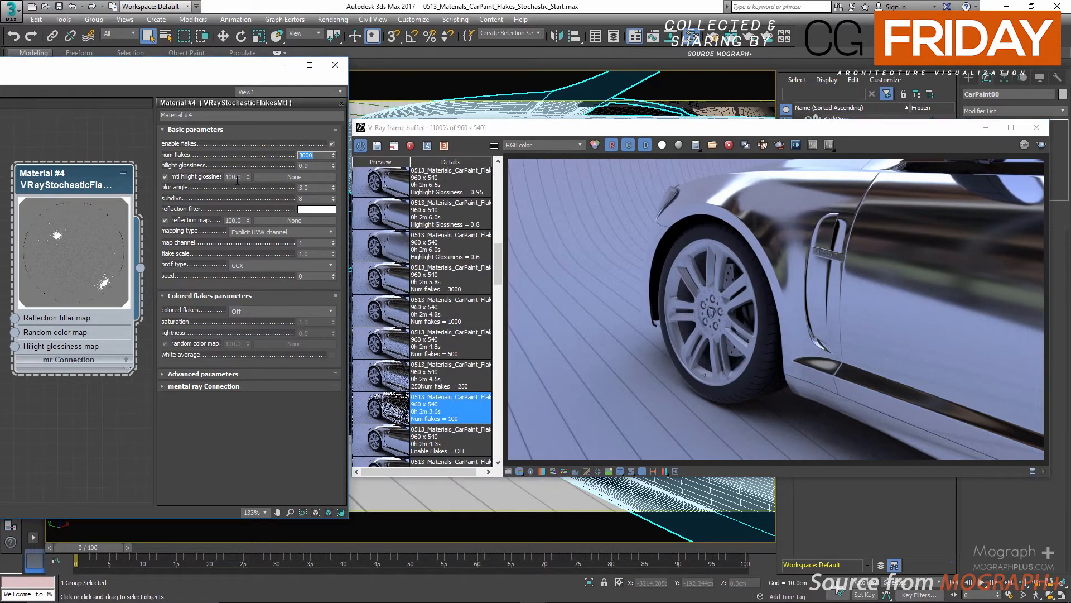
{"action": "type", "text": "100"}
{"action": "key", "text": "Return"}
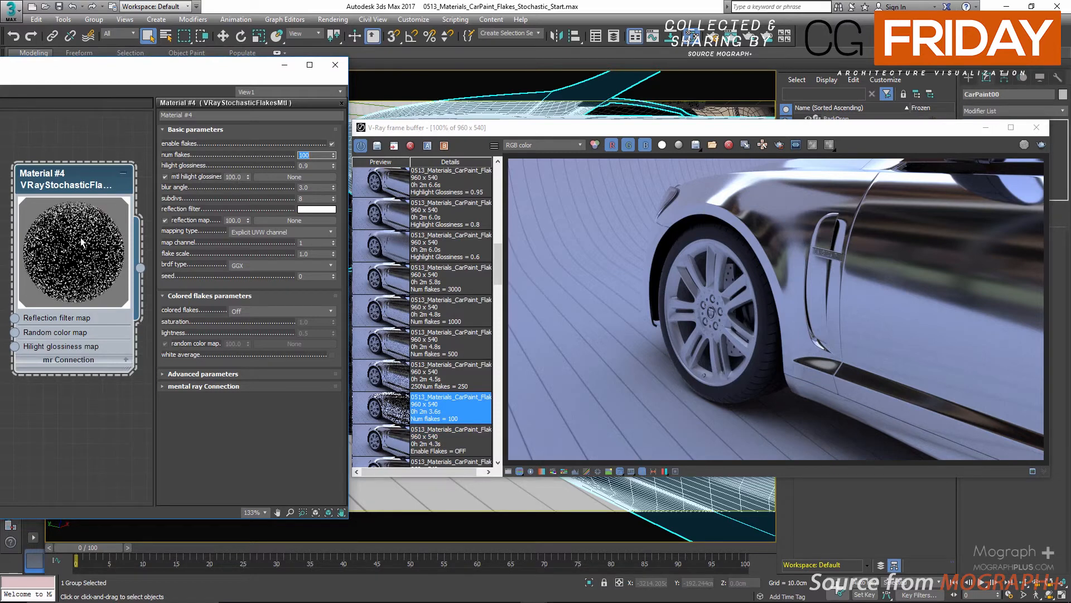
- Try num flakes at 250 and 3000 on the stochastic flakes material, and set it back to 100
{"action": "type", "text": "250"}
{"action": "key", "text": "Return"}
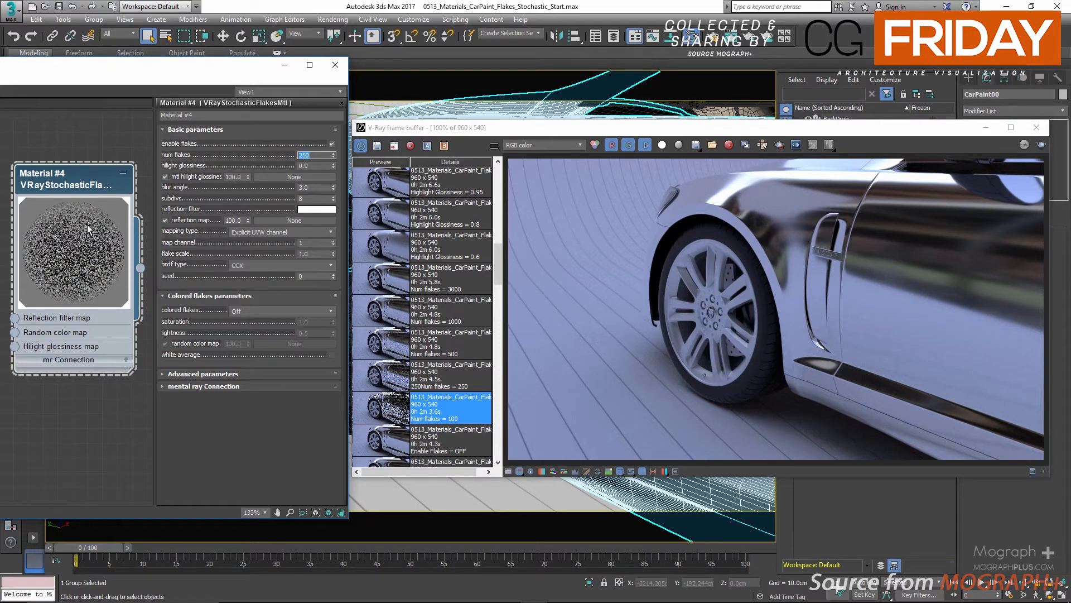
{"action": "type", "text": "3000"}
{"action": "key", "text": "Return"}
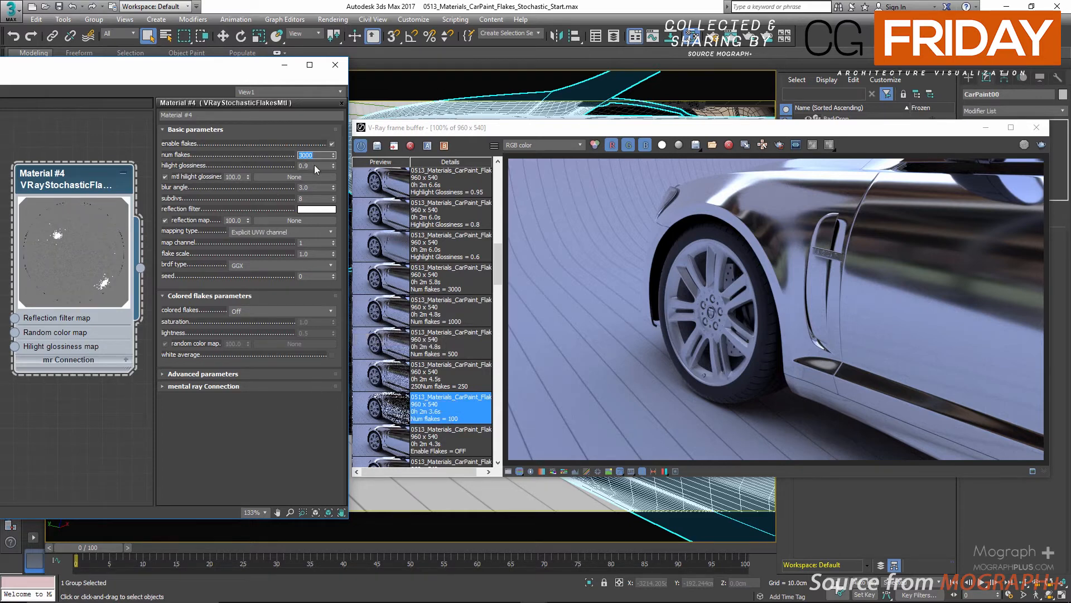
{"action": "type", "text": "4634"}
{"action": "left_click_drag", "start_coordinate": [322, 155], "coordinate": [261, 156]}
{"action": "type", "text": "1"}
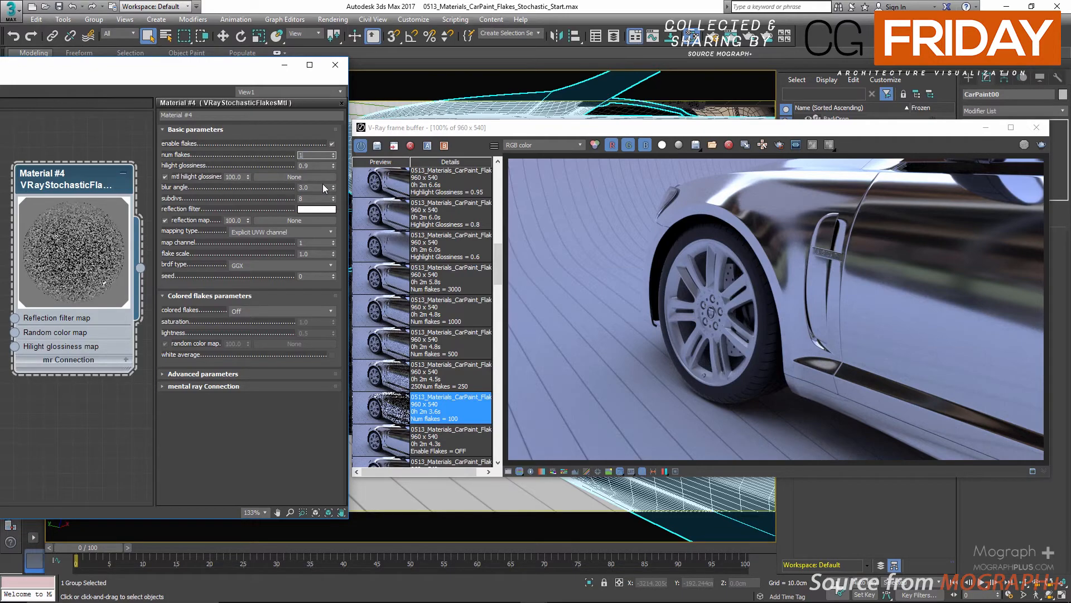
{"action": "type", "text": "00"}
{"action": "key", "text": "Return"}
- Load the saved "Num flakes = 100" render and inspect the flakes on the car body up close
{"action": "double_click", "coordinate": [394, 413]}
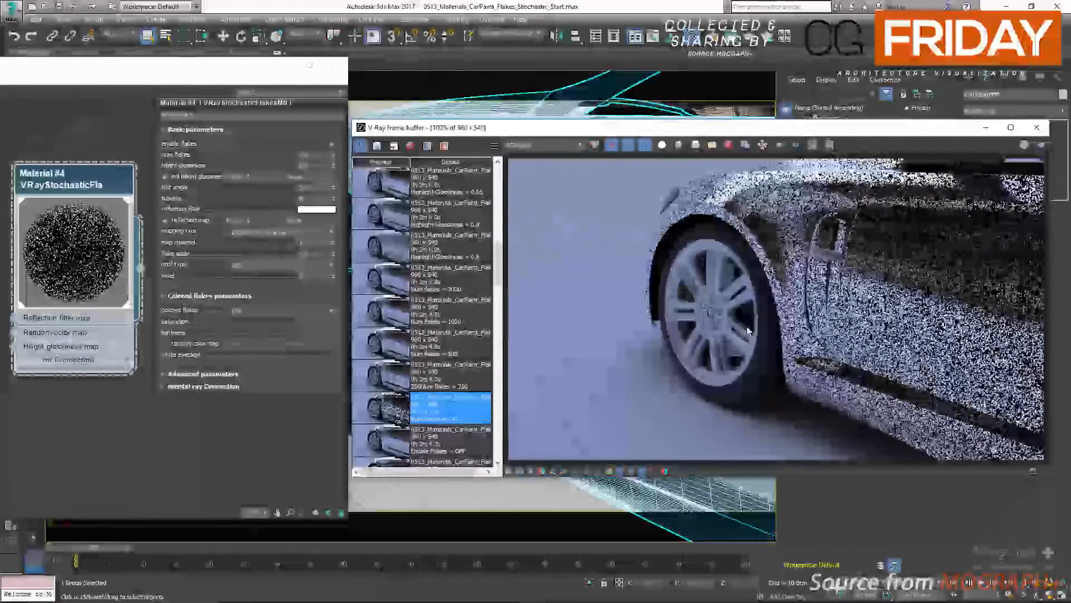
{"action": "scroll", "coordinate": [932, 239], "scroll_direction": "up", "scroll_amount": 2}
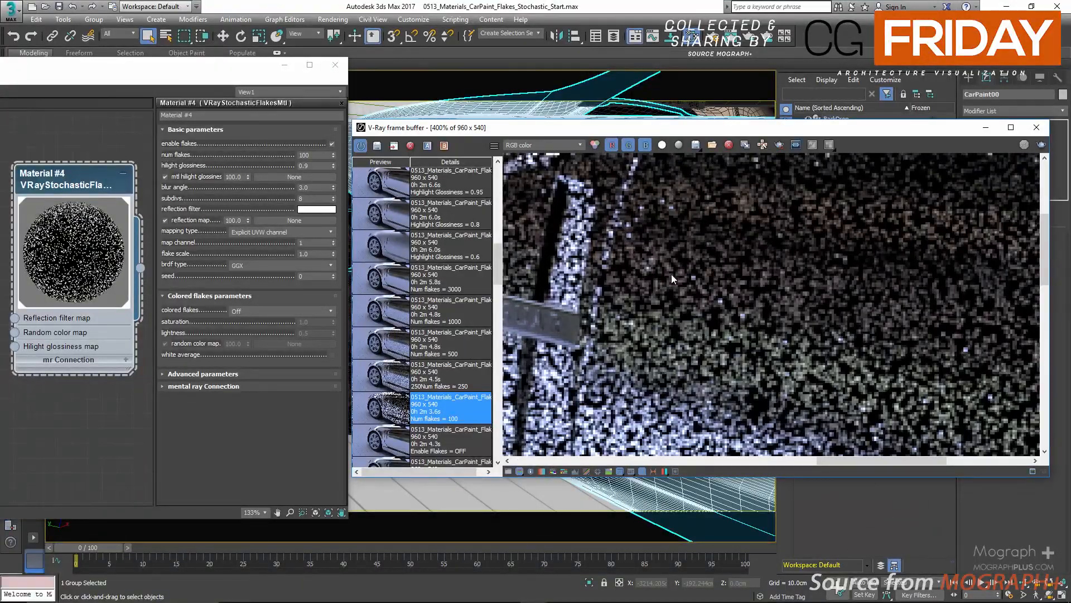
{"action": "scroll", "coordinate": [670, 274], "scroll_direction": "up", "scroll_amount": 1}
{"action": "scroll", "coordinate": [670, 277], "scroll_direction": "down", "scroll_amount": 3}
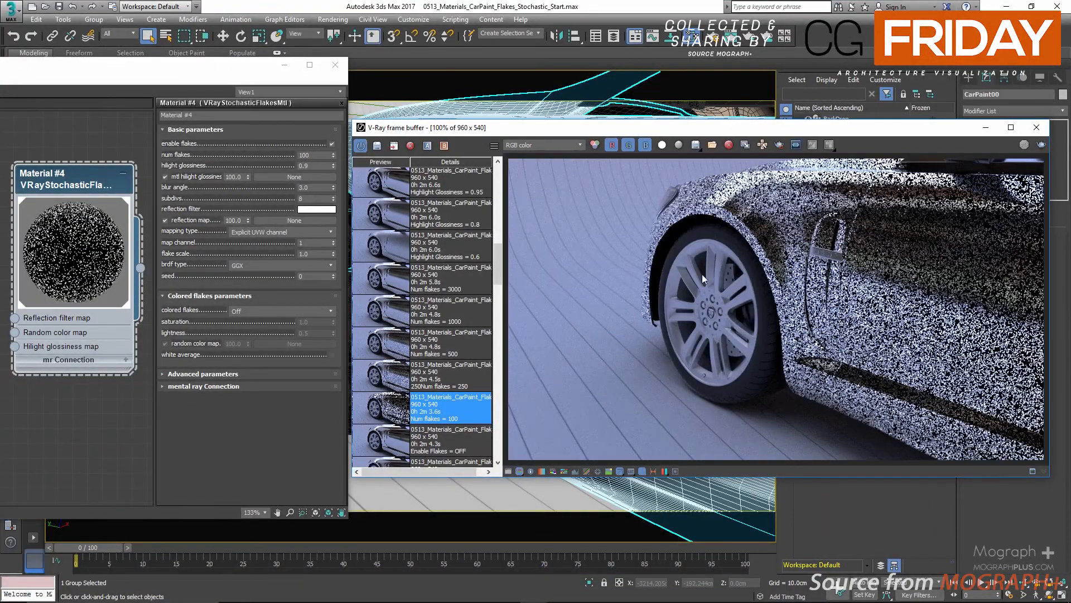
- Load the saved "250Num flakes = 250" render and set the material's num flakes to 250
{"action": "double_click", "coordinate": [386, 384]}
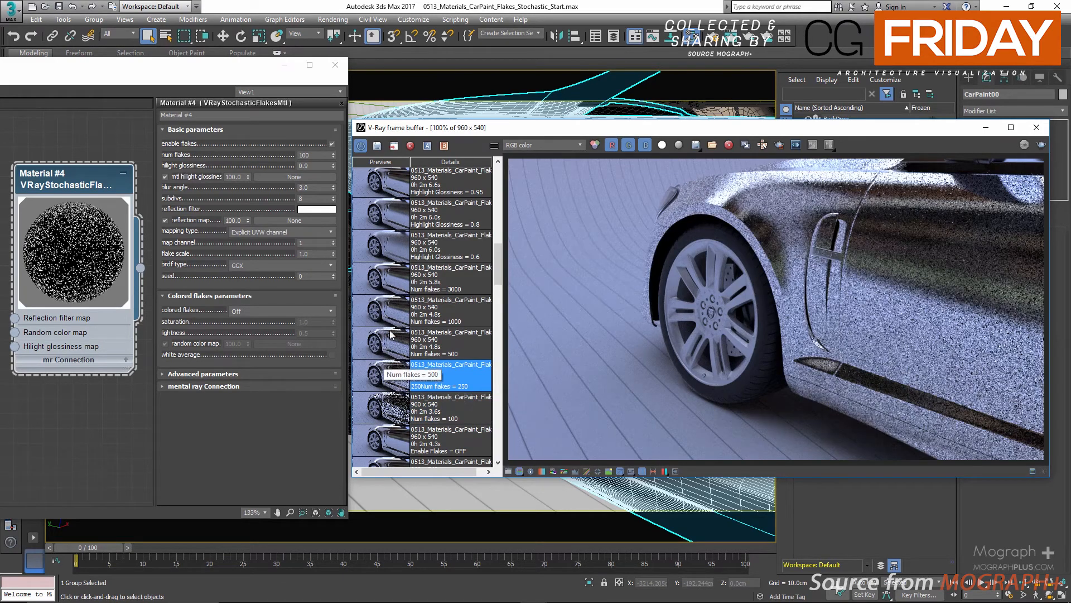
{"action": "double_click", "coordinate": [309, 155]}
{"action": "type", "text": "250"}
{"action": "key", "text": "Return"}
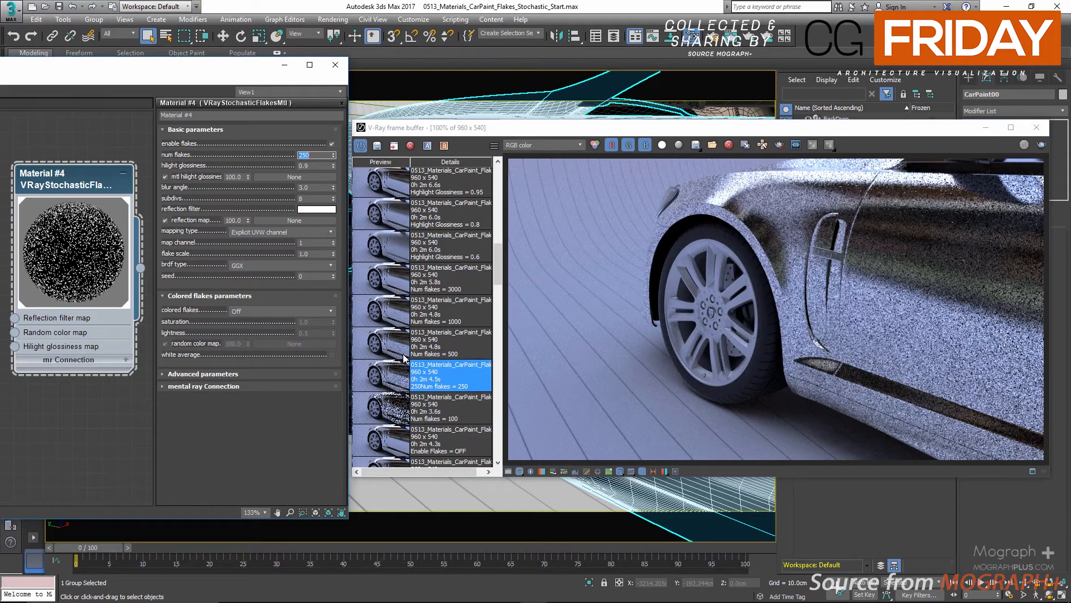
- Load the saved "Num flakes = 500" render and set the material's num flakes to 500
{"action": "left_click", "coordinate": [387, 346]}
{"action": "double_click", "coordinate": [318, 155]}
{"action": "type", "text": "5"}
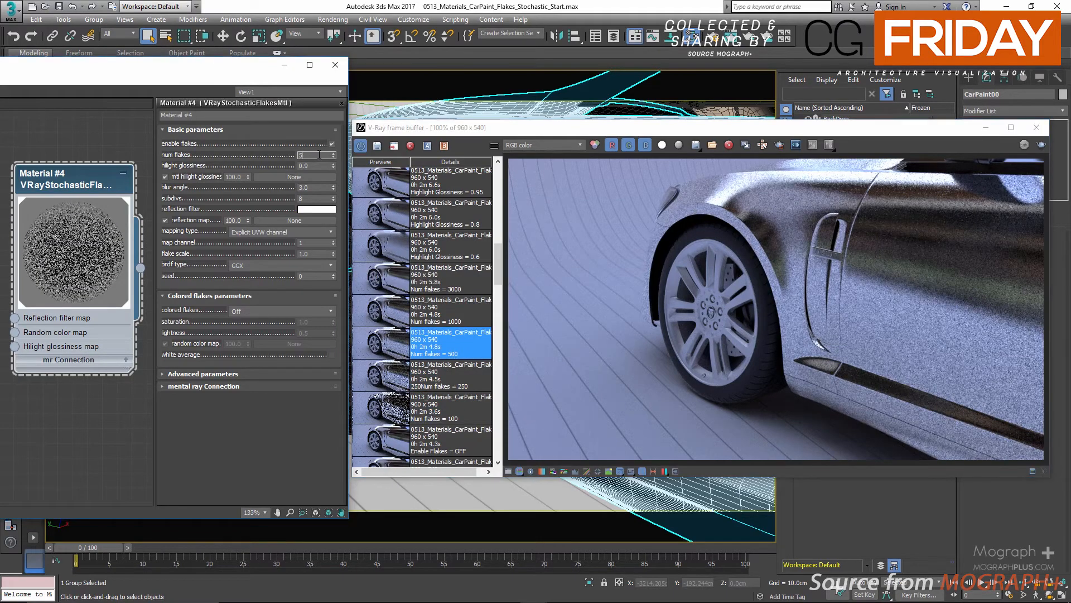
{"action": "type", "text": "00"}
{"action": "key", "text": "Return"}
- View the saved "Num flakes = 1000" and "Num flakes = 3000" renders and set the material's num flakes to 3000
{"action": "left_click", "coordinate": [381, 306]}
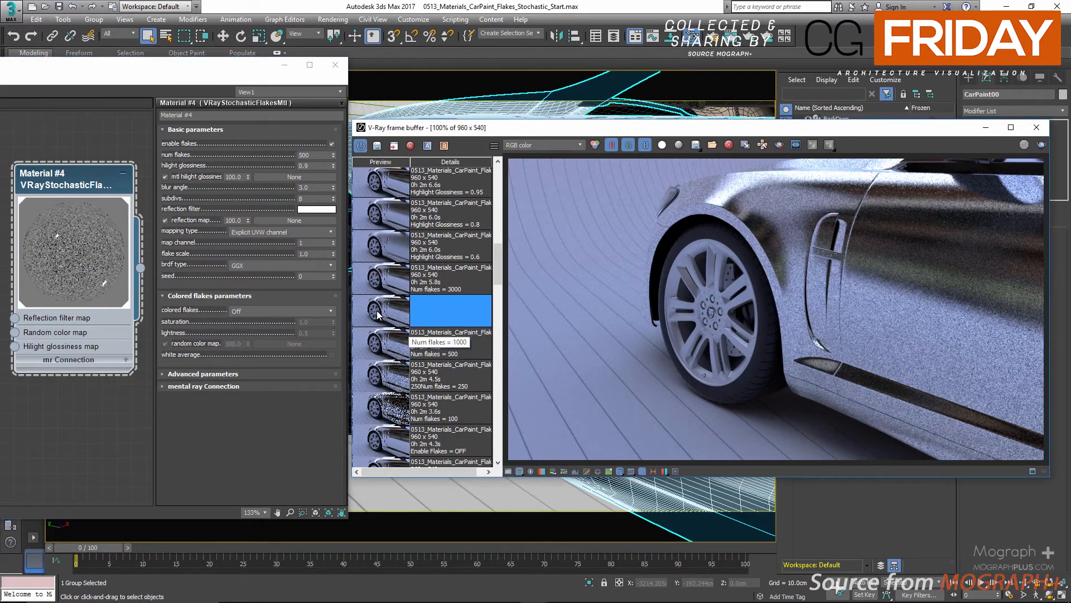
{"action": "left_click", "coordinate": [384, 278]}
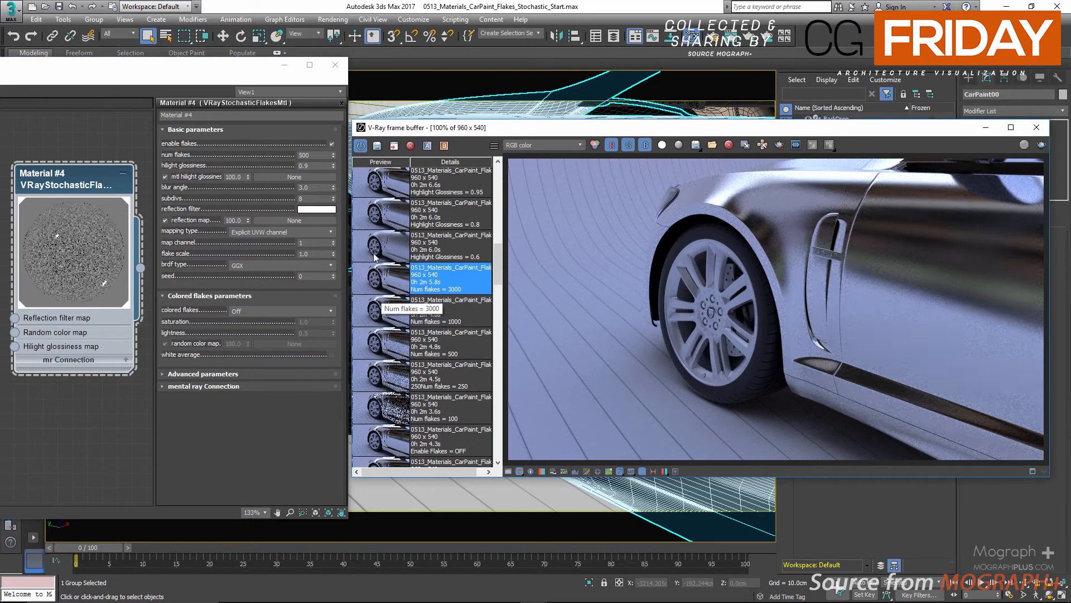
{"action": "double_click", "coordinate": [304, 155]}
{"action": "type", "text": "3000"}
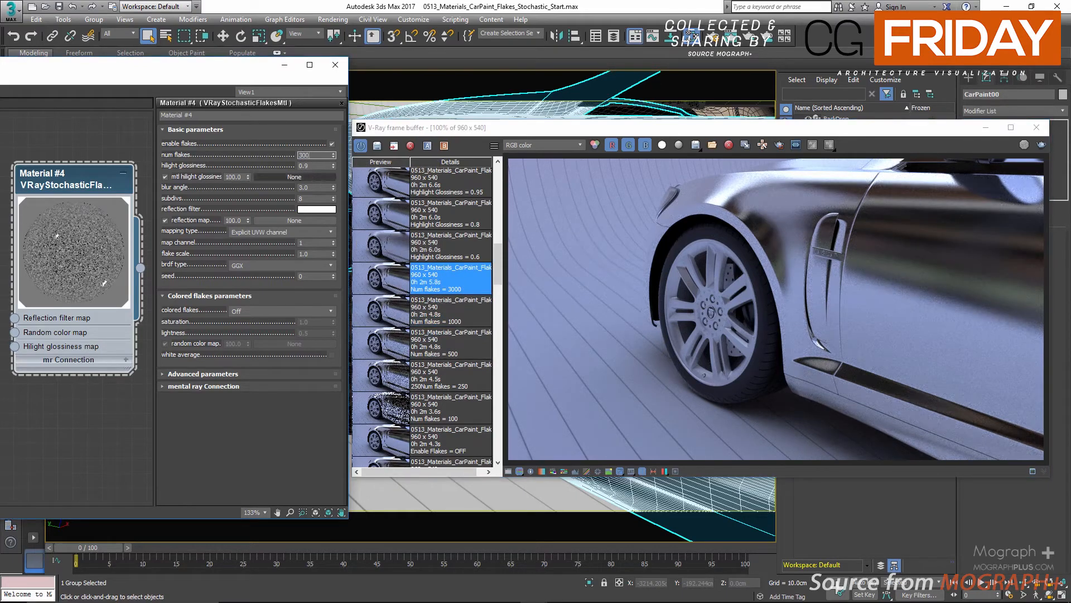
{"action": "key", "text": "Return"}
- Load the saved "Highlight Glossiness = 0.6" render, try hilight glossiness at 0.6 on the material, and set it back to 0.9
{"action": "scroll", "coordinate": [451, 313], "scroll_direction": "up", "scroll_amount": 2}
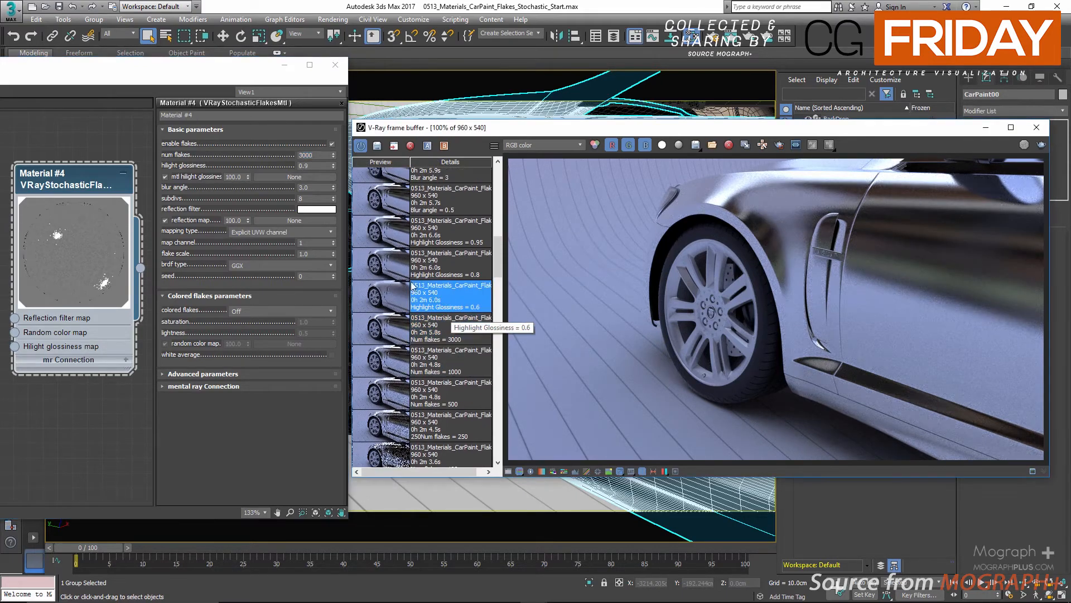
{"action": "left_click", "coordinate": [446, 296]}
{"action": "left_click", "coordinate": [314, 166]}
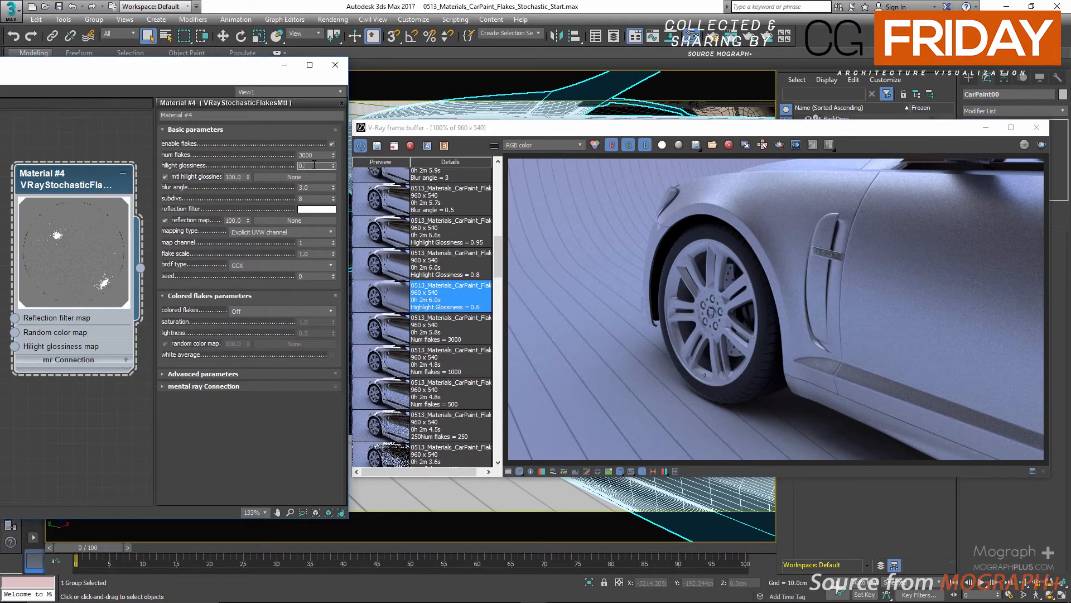
{"action": "type", "text": "0.6"}
{"action": "key", "text": "Return"}
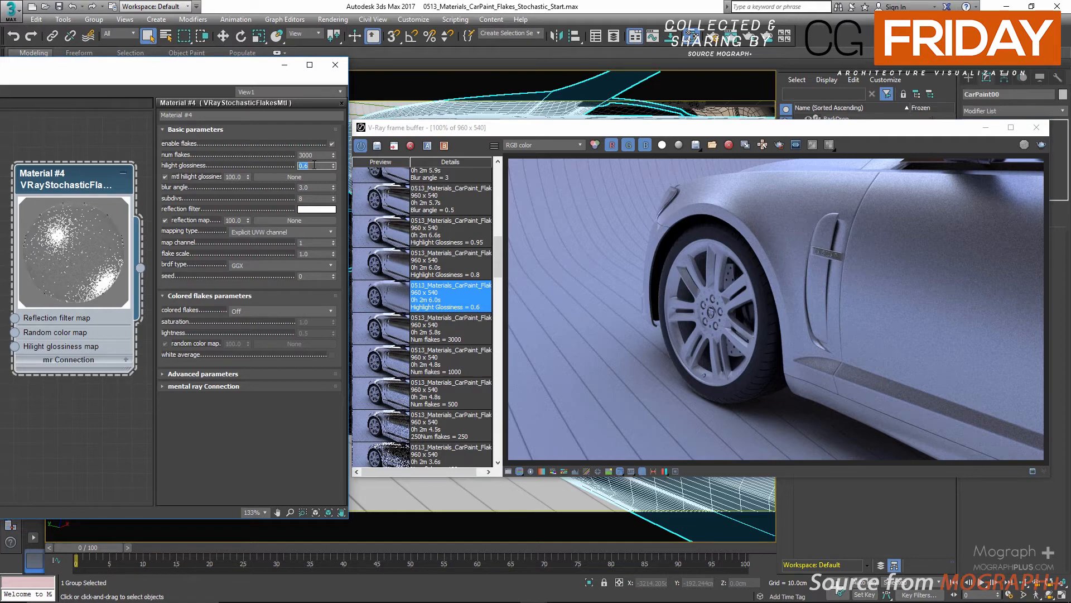
{"action": "left_click", "coordinate": [314, 165]}
{"action": "type", "text": "9"}
{"action": "key", "text": "Return"}
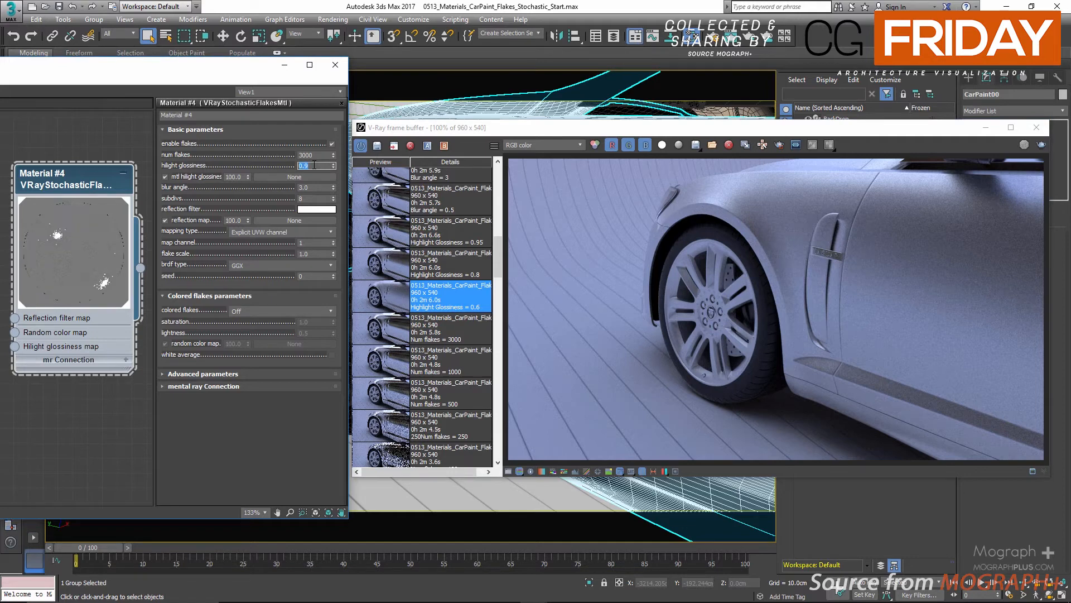
- Compare the saved renders with highlight glossiness 0.6, 0.8 and 0.95 in the frame buffer history
{"action": "left_click", "coordinate": [383, 268]}
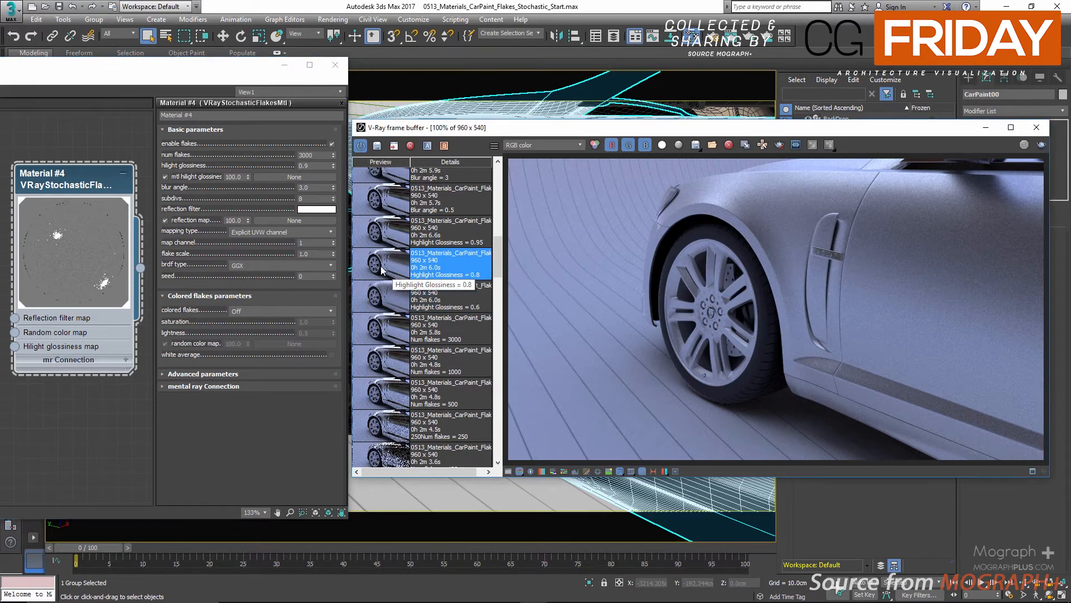
{"action": "left_click", "coordinate": [383, 302]}
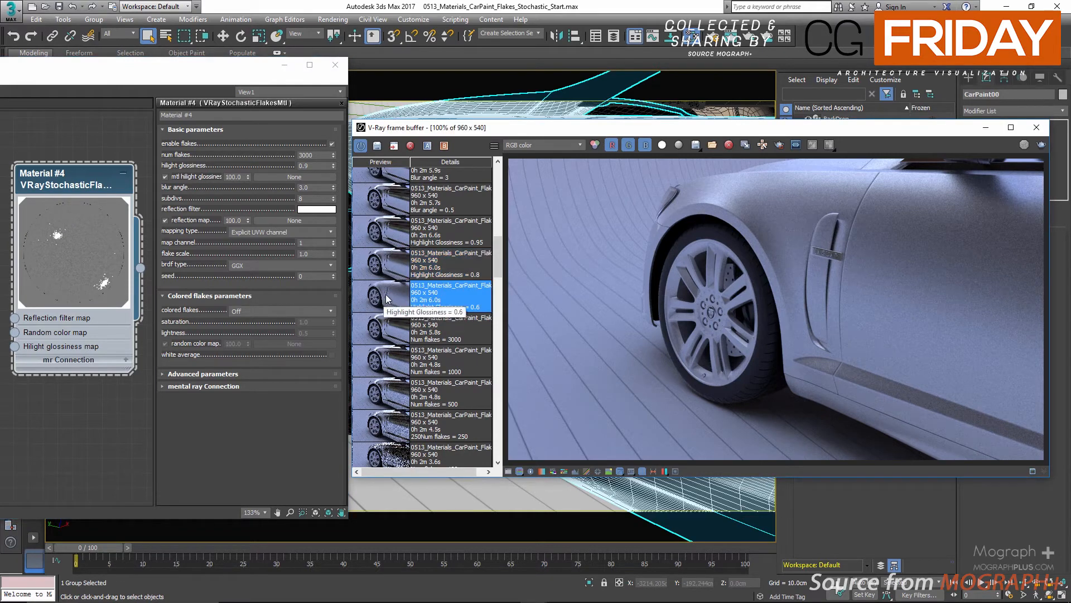
{"action": "left_click", "coordinate": [380, 264]}
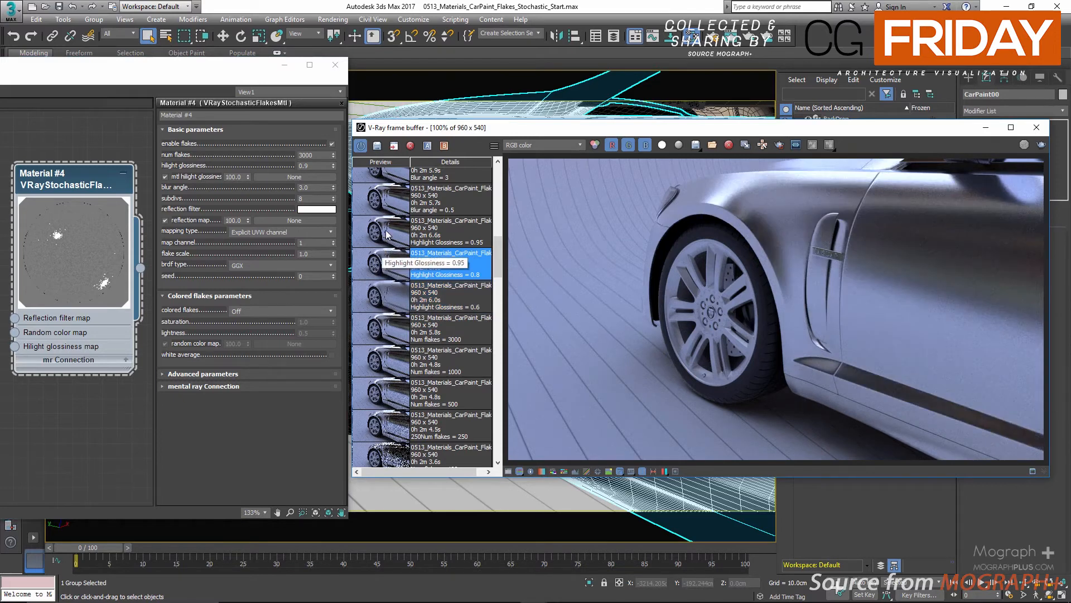
{"action": "left_click", "coordinate": [386, 234]}
{"action": "scroll", "coordinate": [390, 279], "scroll_direction": "up", "scroll_amount": 3}
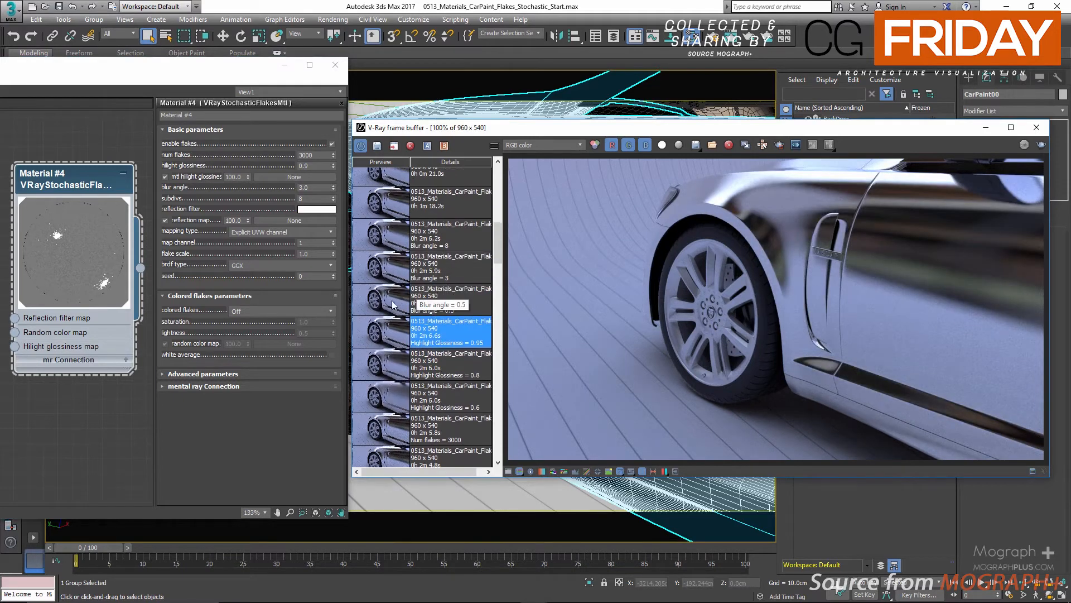
{"action": "scroll", "coordinate": [392, 305], "scroll_direction": "down", "scroll_amount": 1}
{"action": "left_click", "coordinate": [385, 371]}
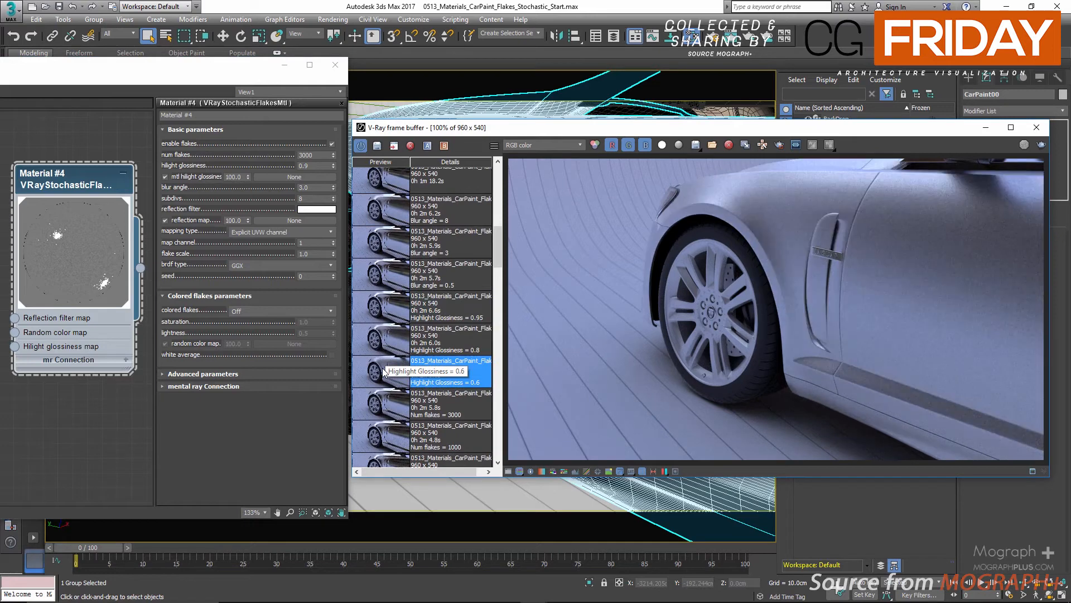
{"action": "left_click", "coordinate": [385, 338]}
{"action": "left_click", "coordinate": [385, 306]}
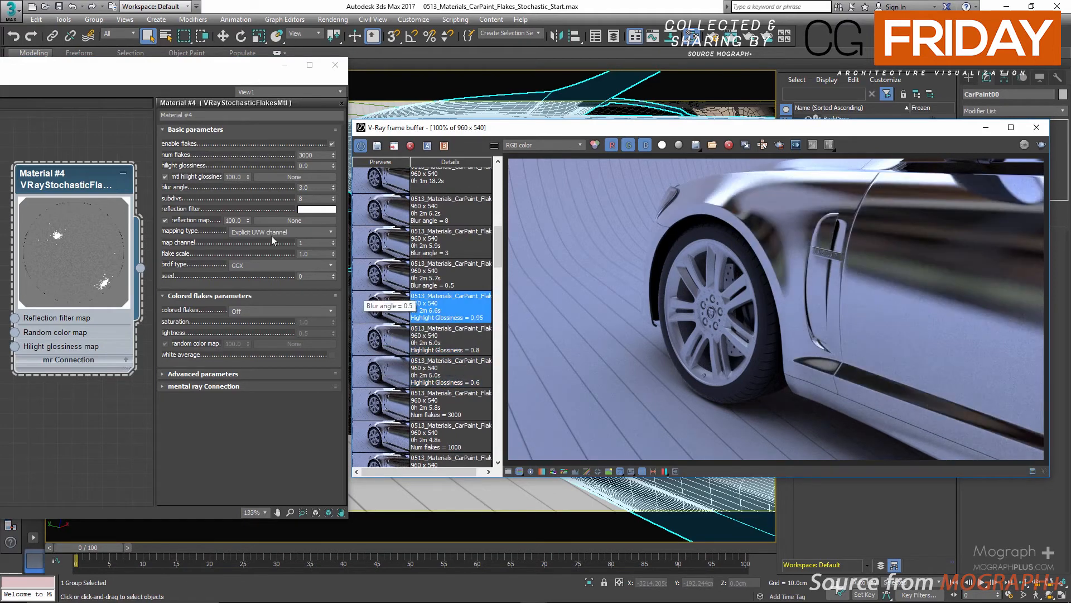
{"action": "left_click", "coordinate": [313, 166]}
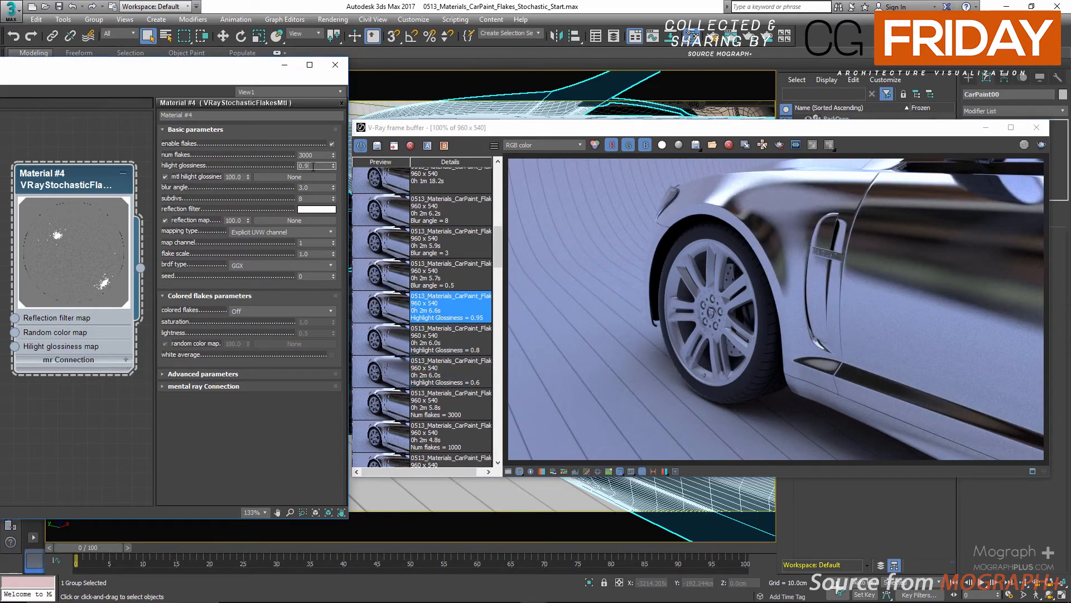
{"action": "double_click", "coordinate": [313, 166]}
{"action": "left_click", "coordinate": [313, 167]}
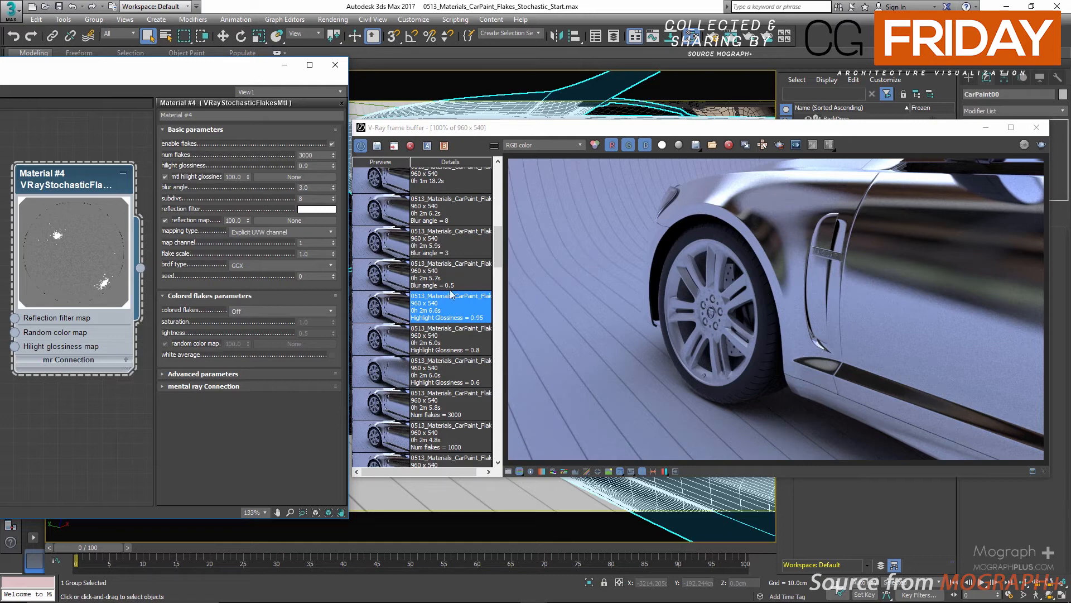
- Compare the saved "Blur angle = 0.5", "Blur angle = 3" and "Blur angle = 8" renders
{"action": "double_click", "coordinate": [391, 279]}
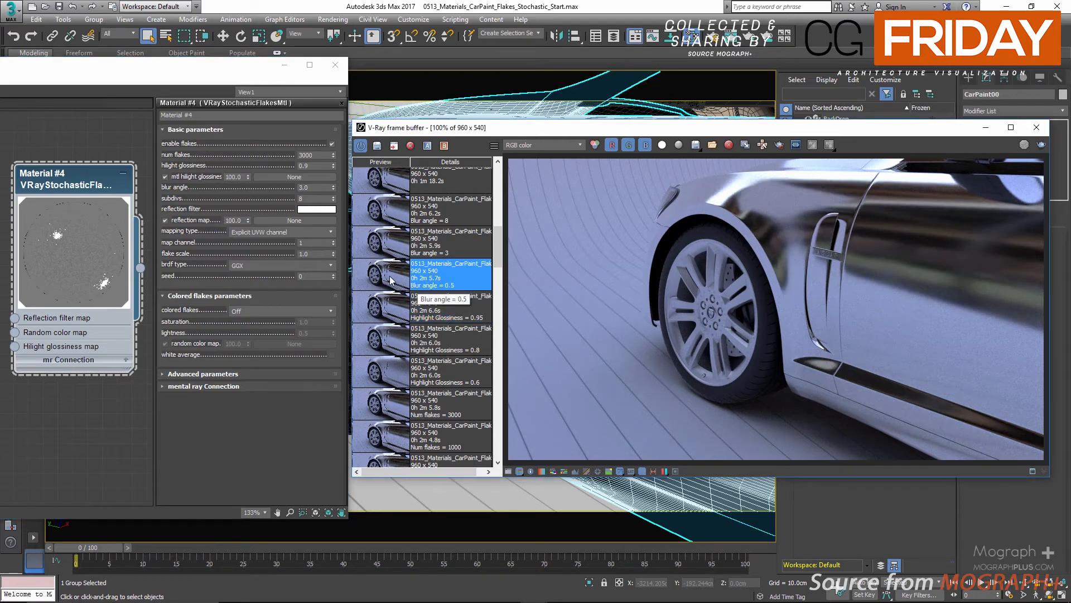
{"action": "scroll", "coordinate": [389, 275], "scroll_direction": "up", "scroll_amount": 2}
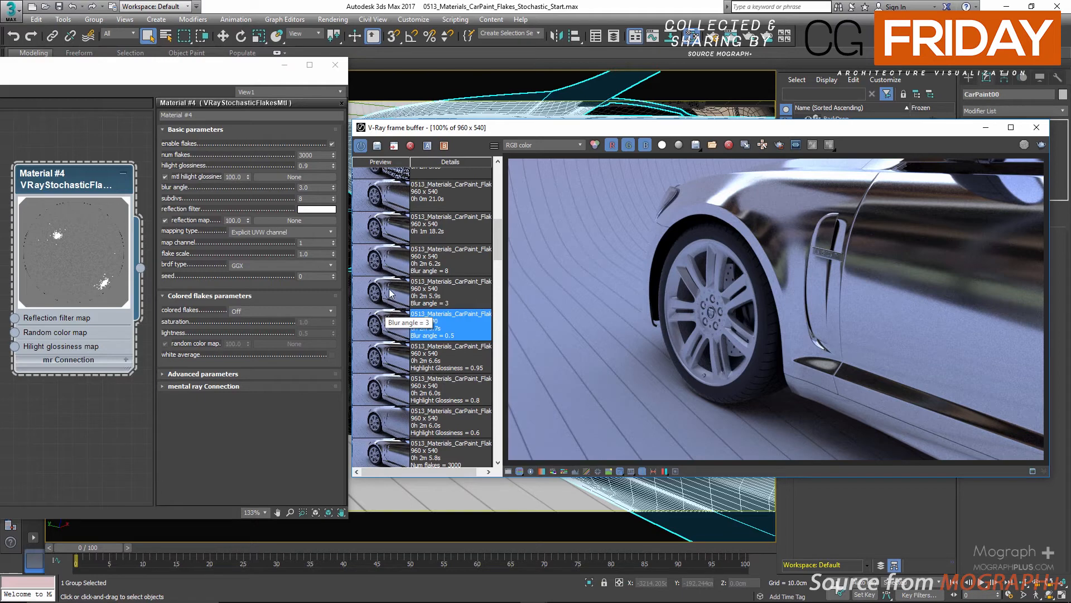
{"action": "left_click", "coordinate": [394, 300]}
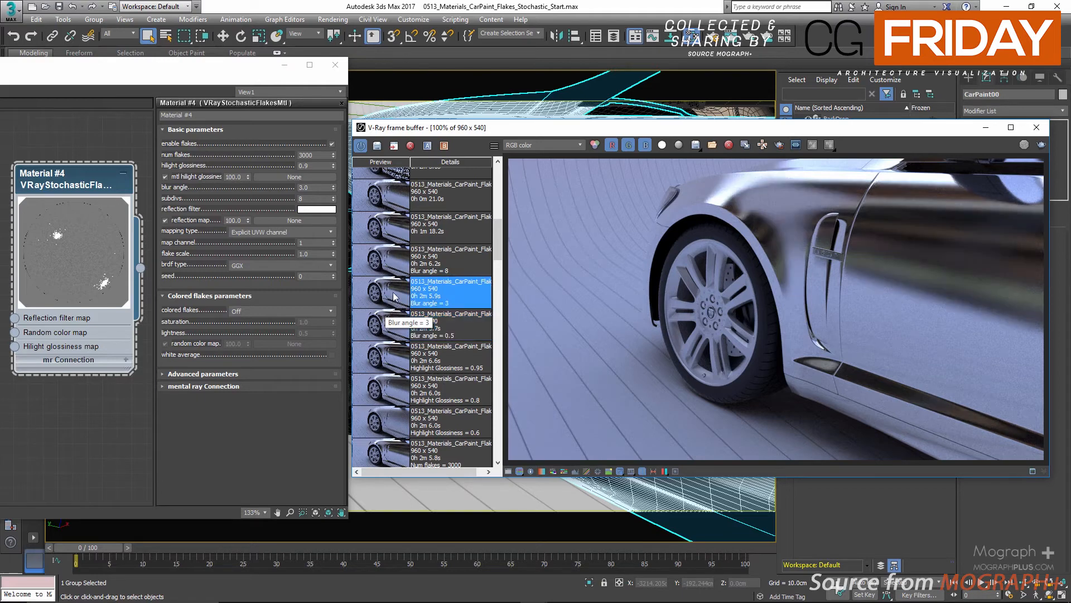
{"action": "left_click", "coordinate": [391, 270]}
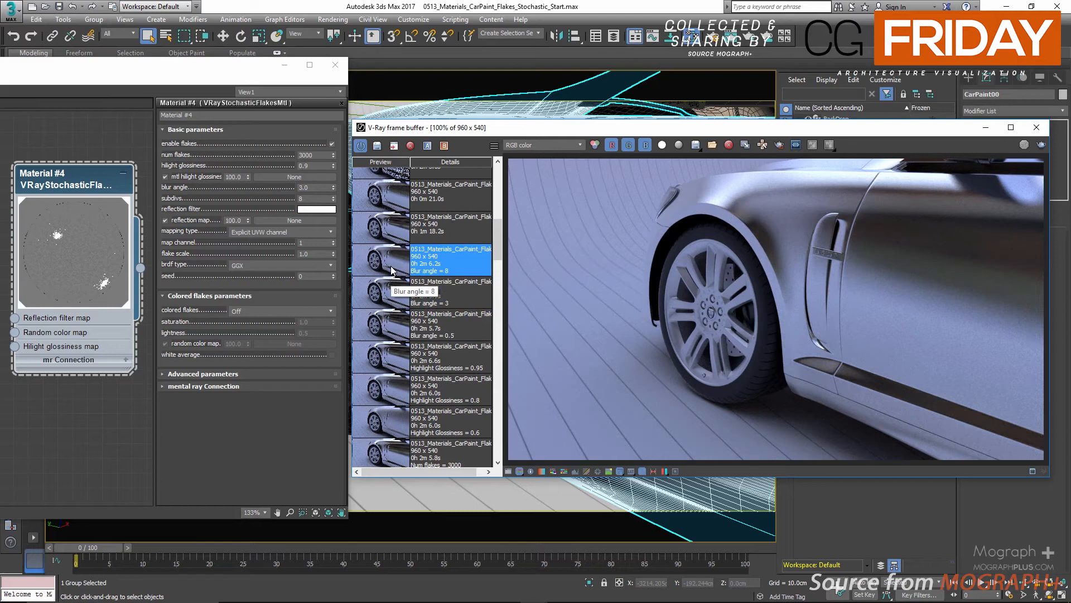
- Delete the four uncommented renders between "Flake Scale = 0.1" and "Blur angle = 8" from the frame buffer history
{"action": "scroll", "coordinate": [397, 300], "scroll_direction": "up", "scroll_amount": 1}
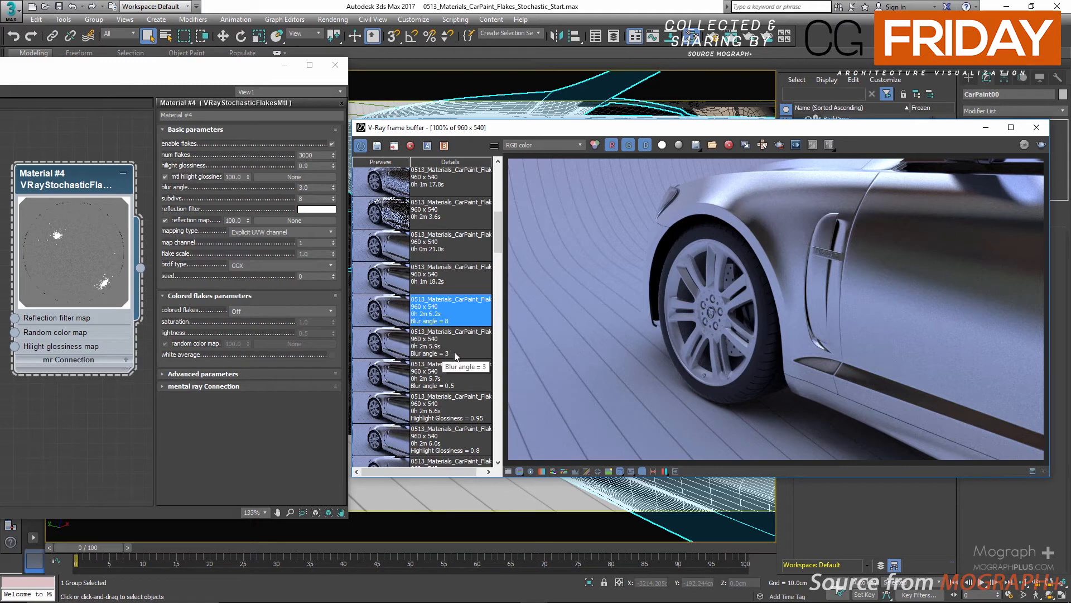
{"action": "scroll", "coordinate": [455, 356], "scroll_direction": "up", "scroll_amount": 1}
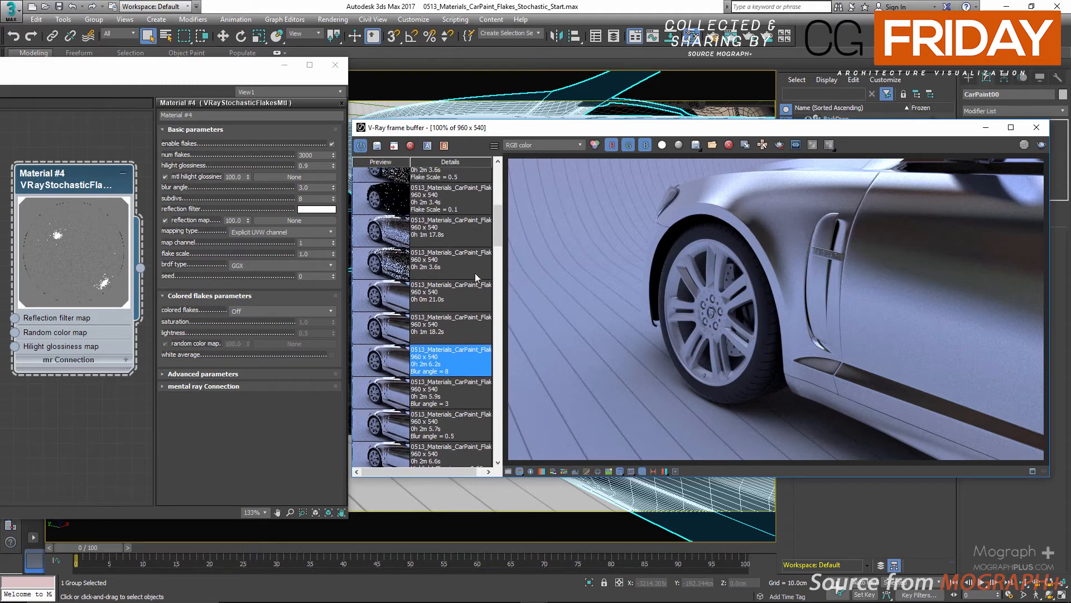
{"action": "left_click", "coordinate": [466, 238]}
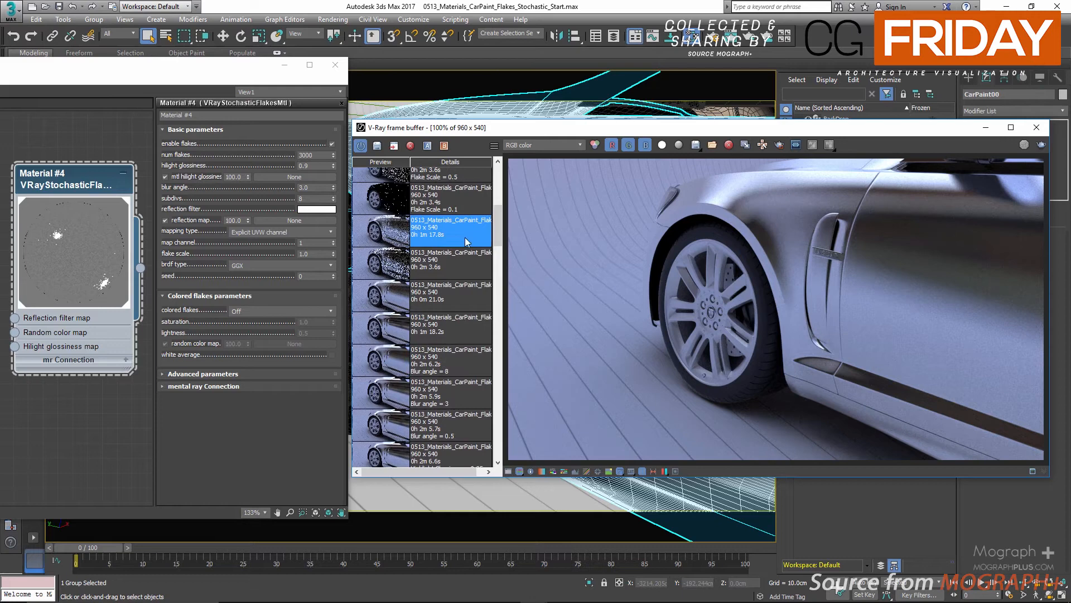
{"action": "left_click", "coordinate": [446, 326], "text": "shift"}
{"action": "left_click", "coordinate": [411, 145]}
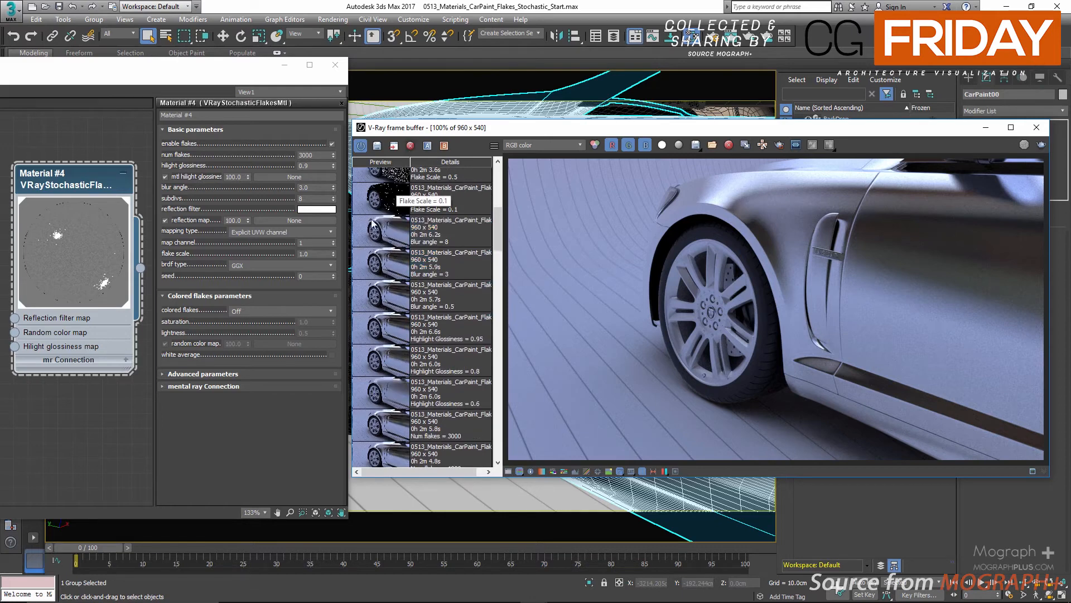
- Try a magenta tint and another hue for the flakes material's reflection filter, and cancel the colour change
{"action": "left_click", "coordinate": [325, 210]}
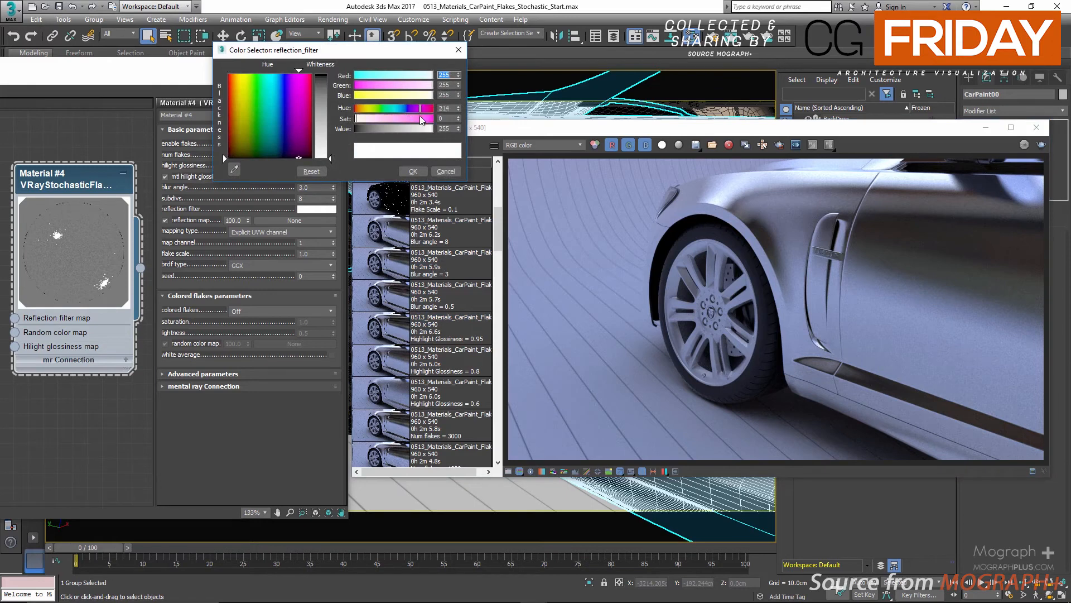
{"action": "left_click", "coordinate": [423, 119]}
{"action": "left_click_drag", "start_coordinate": [419, 130], "coordinate": [416, 130]}
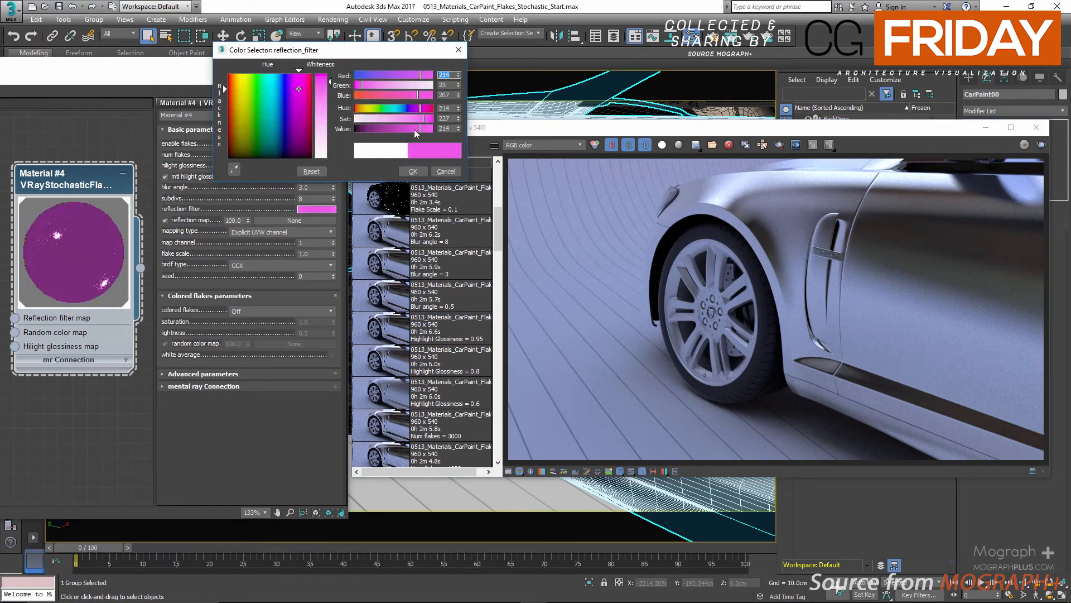
{"action": "left_click", "coordinate": [381, 108]}
{"action": "left_click", "coordinate": [445, 170]}
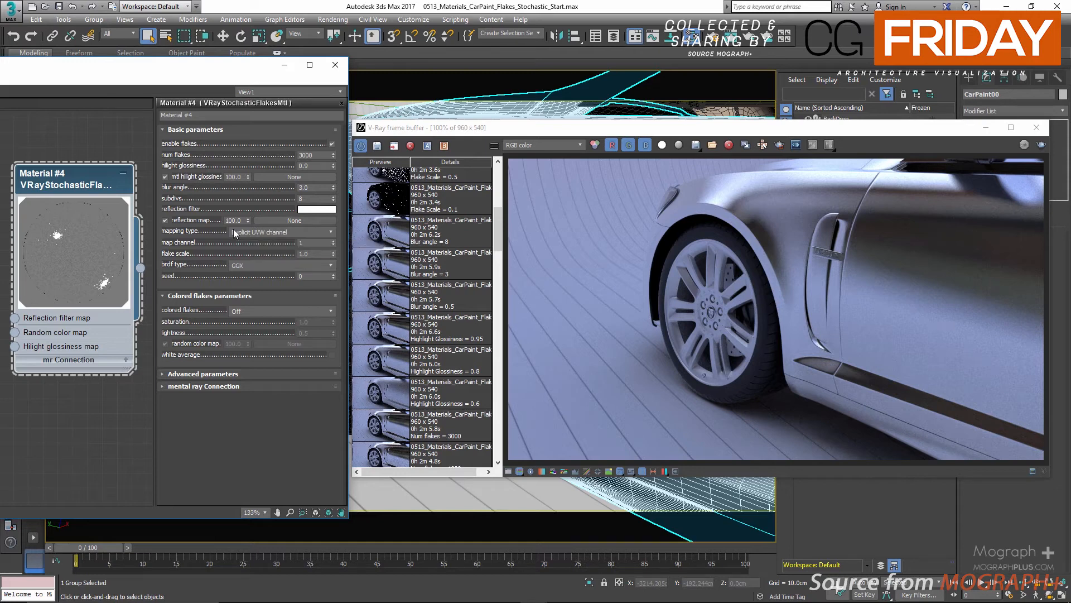
- Review the flakes material's mapping type options, map channel and flake scale settings
{"action": "left_click", "coordinate": [240, 232]}
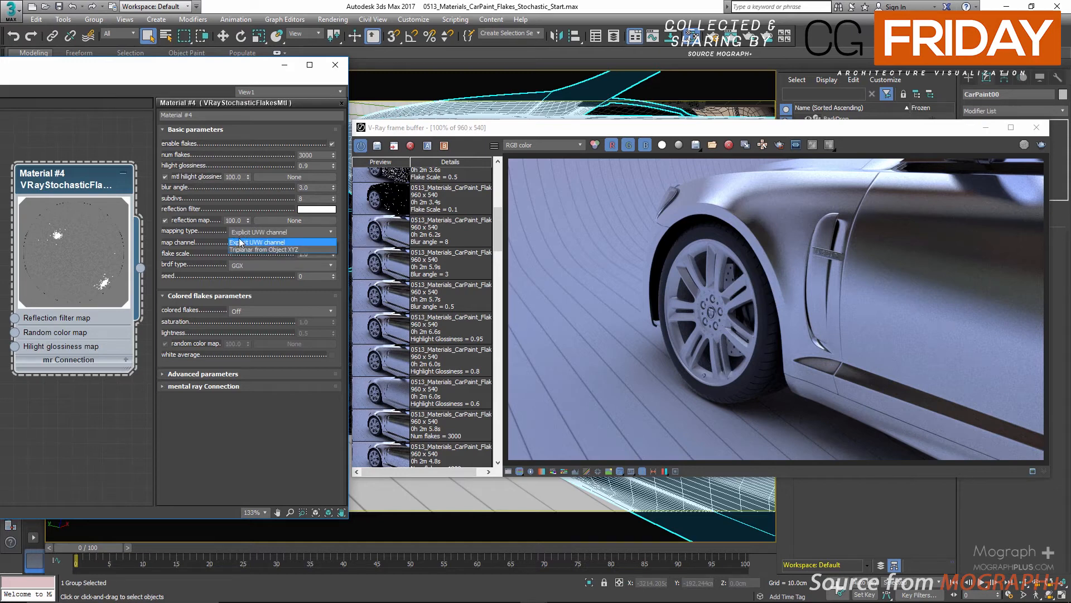
{"action": "left_click", "coordinate": [189, 249]}
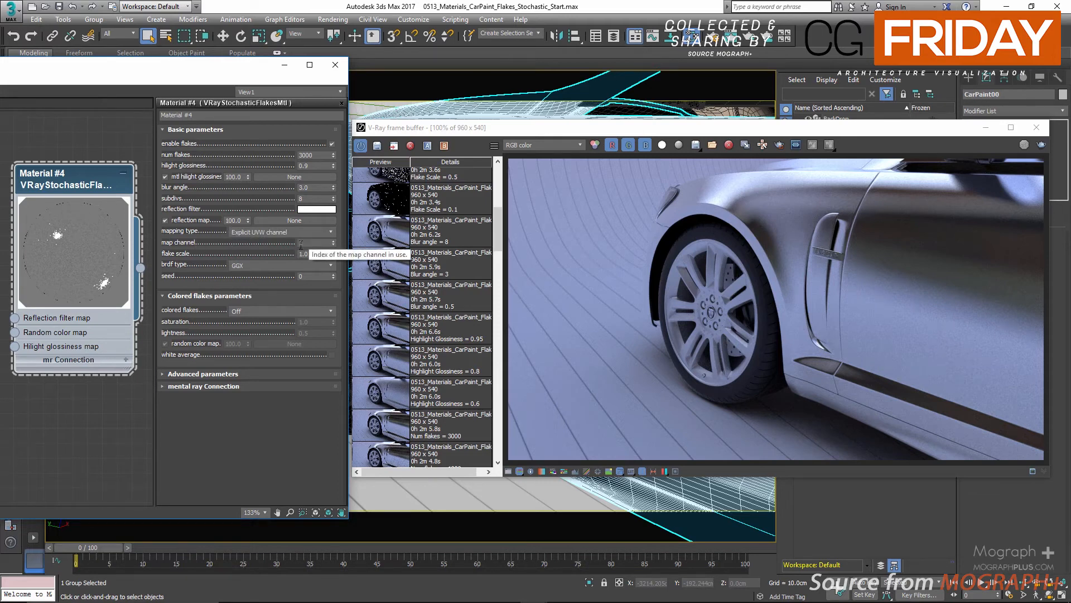
{"action": "key", "text": "Tab"}
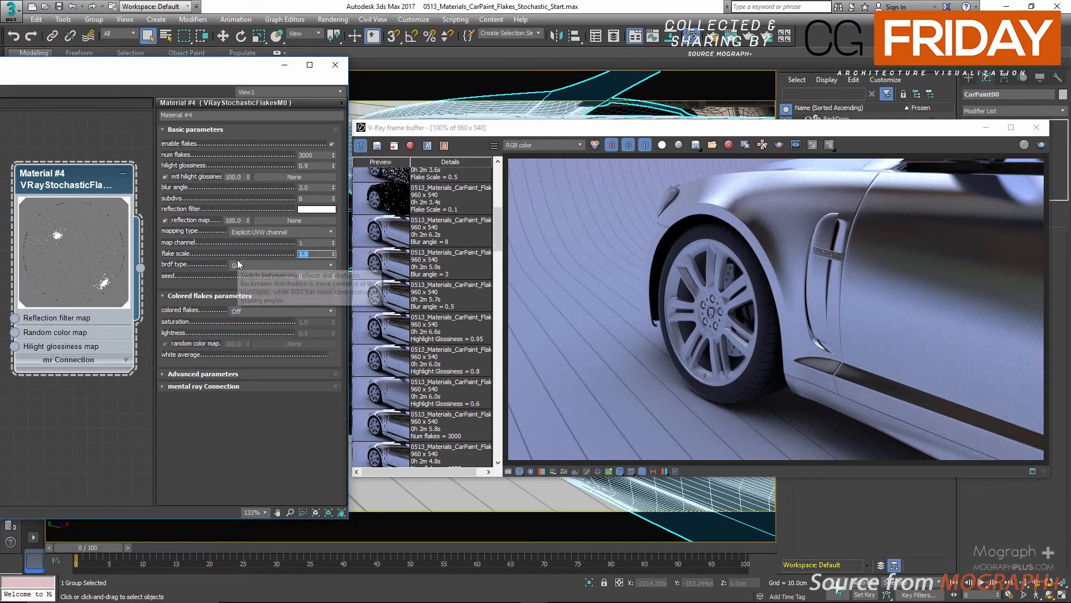
{"action": "left_click", "coordinate": [252, 256]}
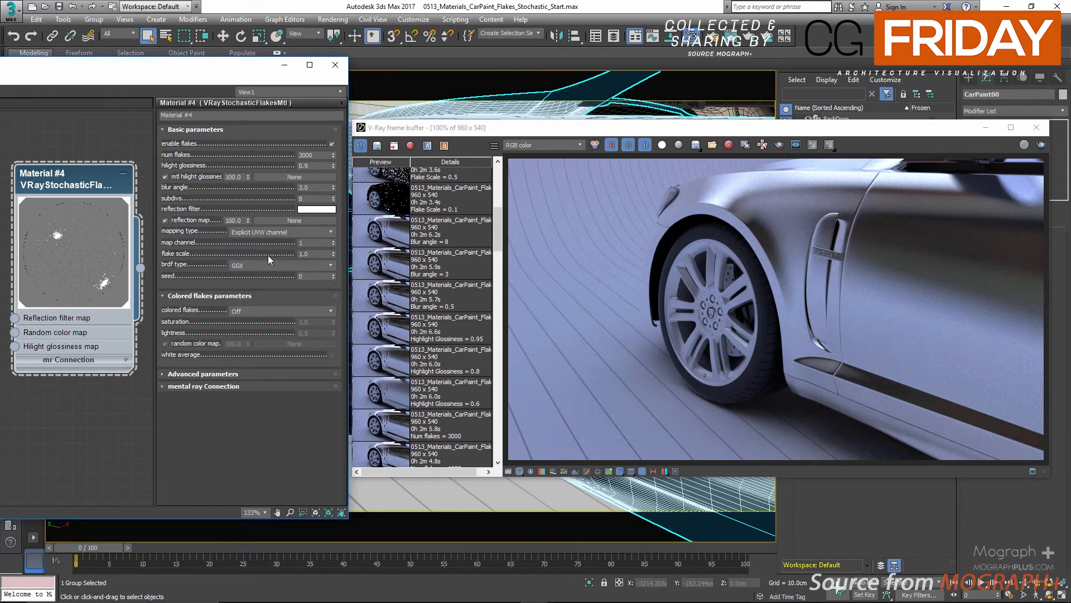
{"action": "mouse_move", "coordinate": [310, 254]}
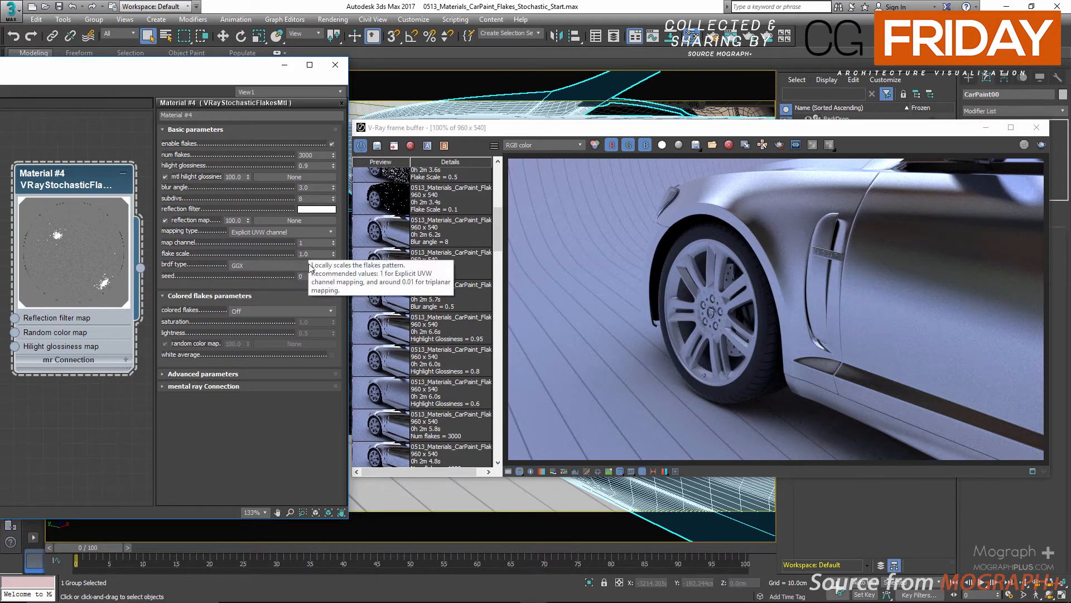
- Set the flakes material's num flakes to 100
{"action": "double_click", "coordinate": [312, 155]}
{"action": "type", "text": "1"}
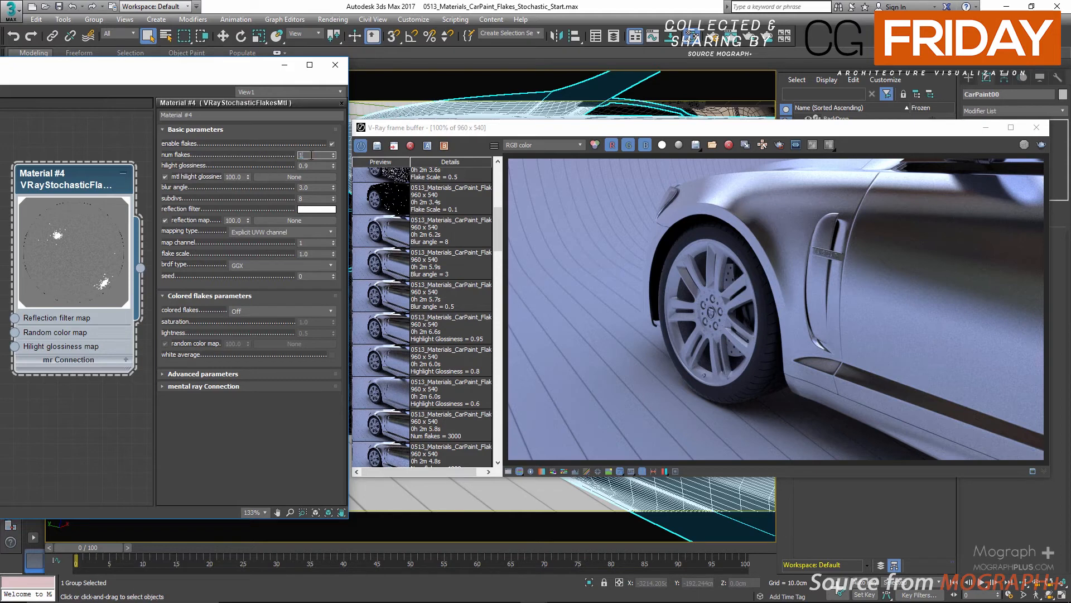
{"action": "type", "text": "00"}
{"action": "key", "text": "Return"}
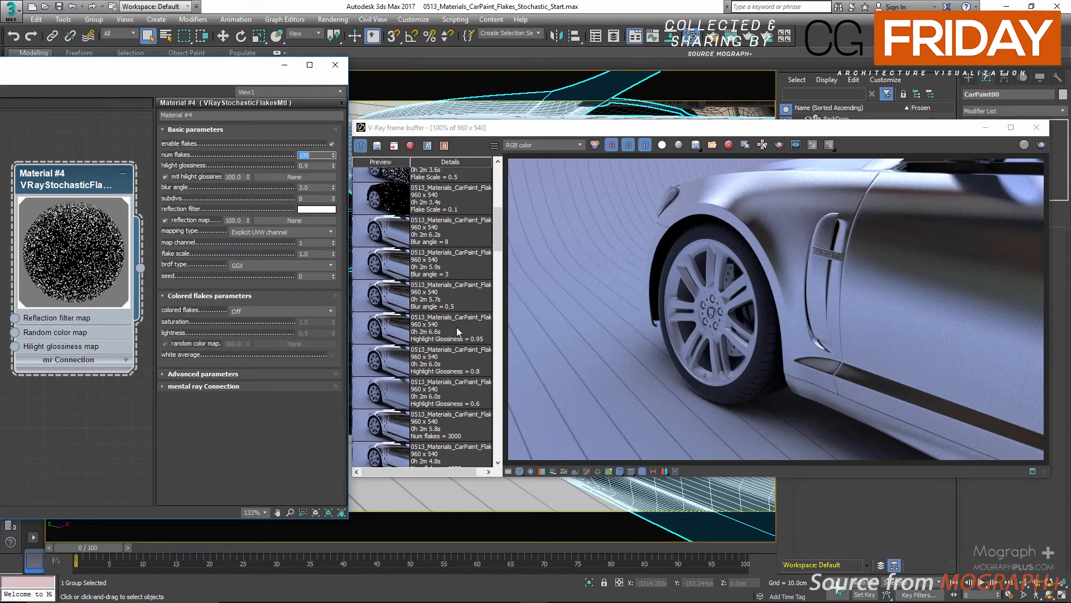
- Compare the saved "Flake Scale = 0.1", "Flake Scale = 0.5" and "Flake Scale = 1" renders in the frame buffer history
{"action": "left_click", "coordinate": [447, 318]}
{"action": "scroll", "coordinate": [443, 323], "scroll_direction": "up", "scroll_amount": 2}
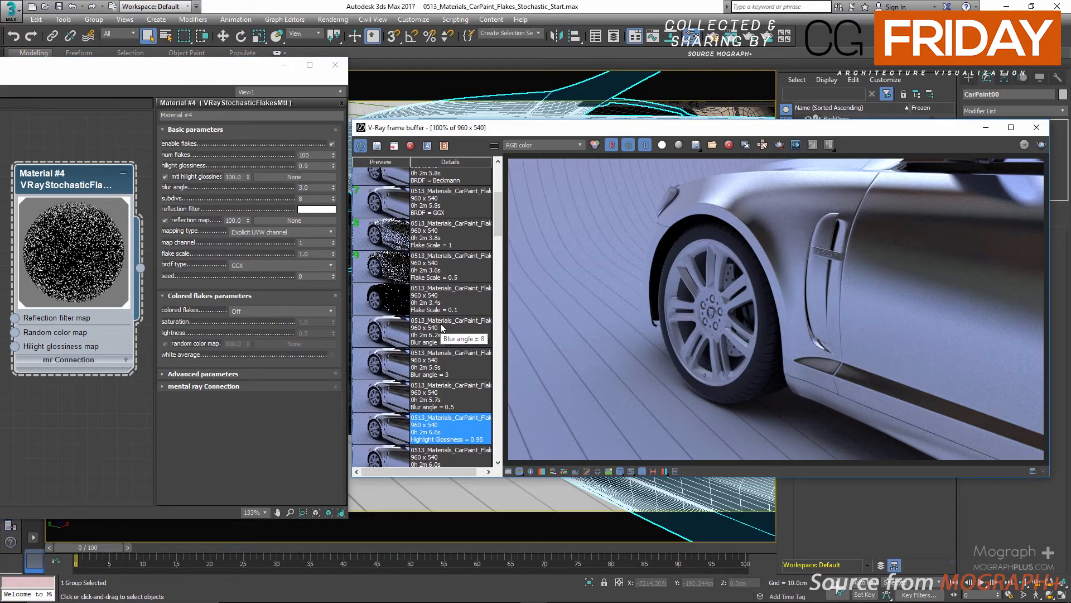
{"action": "left_click", "coordinate": [391, 303]}
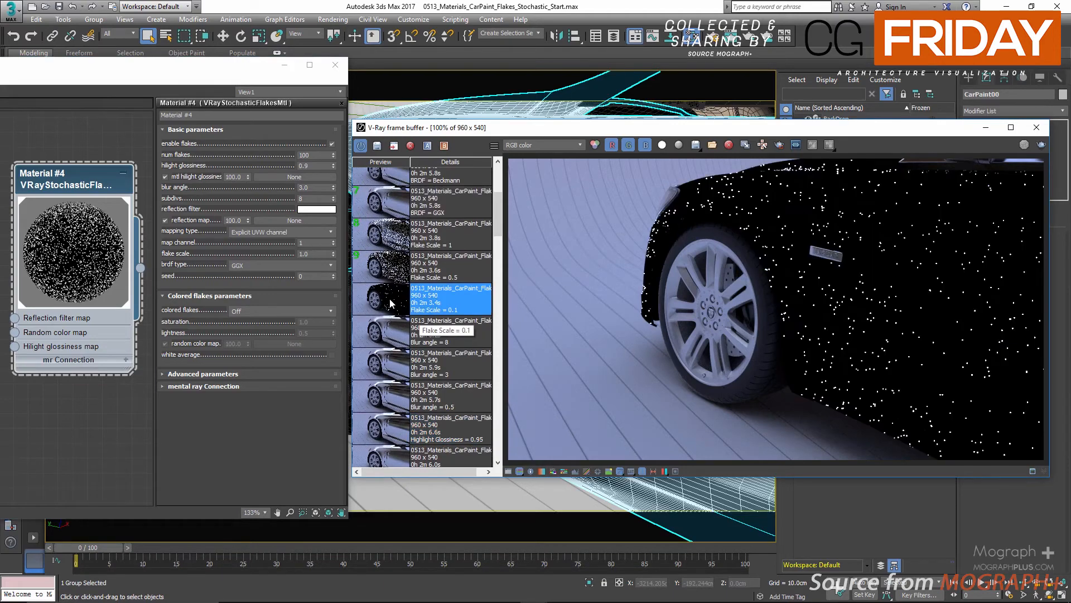
{"action": "left_click", "coordinate": [392, 273]}
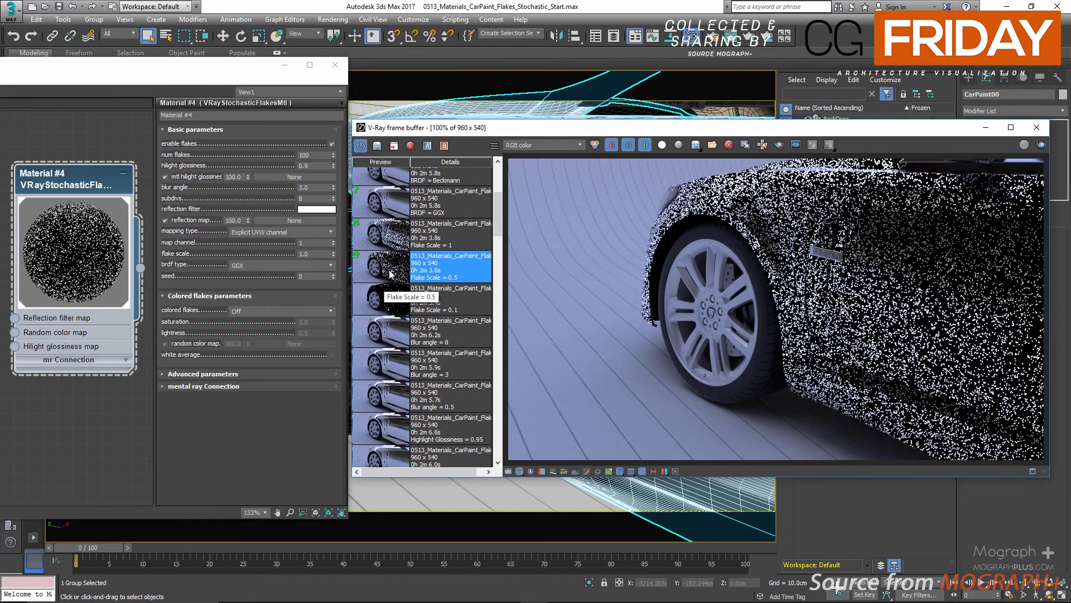
{"action": "left_click", "coordinate": [383, 241]}
- Compare the flake size and density of the three flake scale renders at 400% magnification around the car's side badge
{"action": "scroll", "coordinate": [857, 287], "scroll_direction": "up", "scroll_amount": 2}
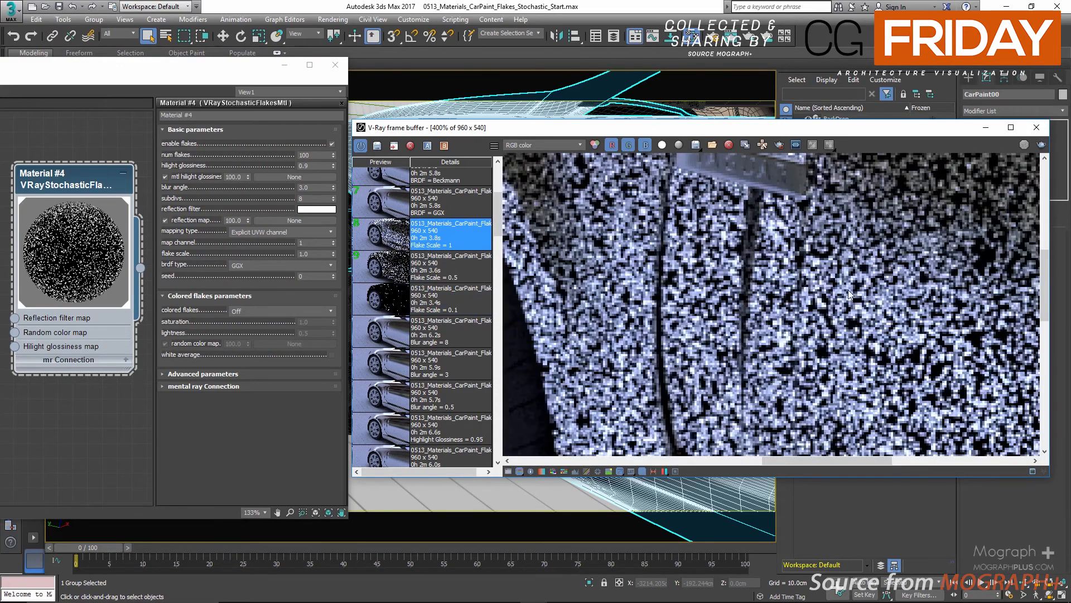
{"action": "left_click", "coordinate": [385, 293]}
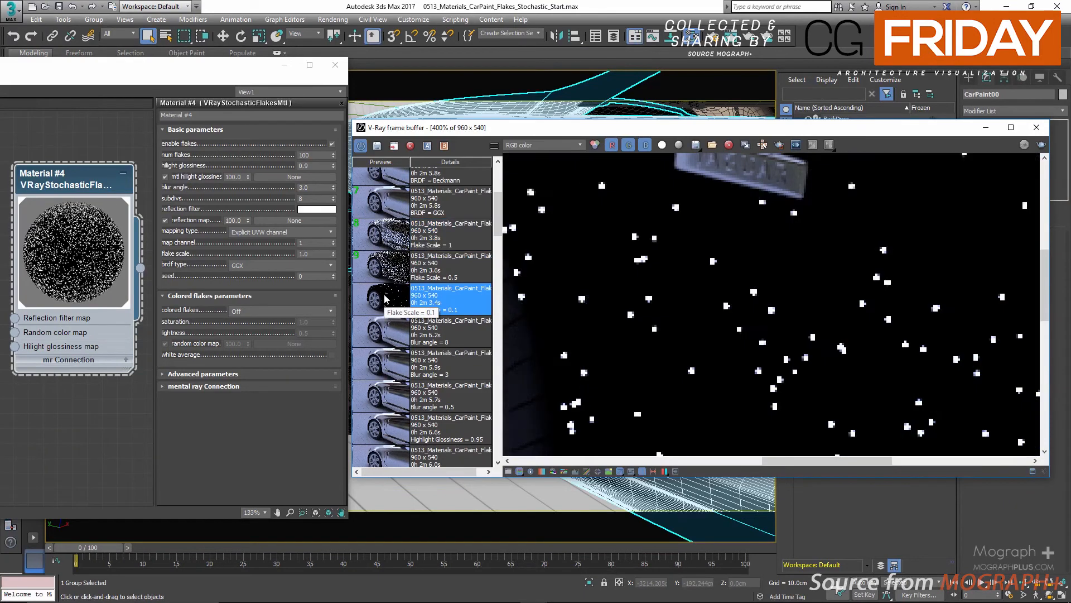
{"action": "left_click", "coordinate": [398, 275]}
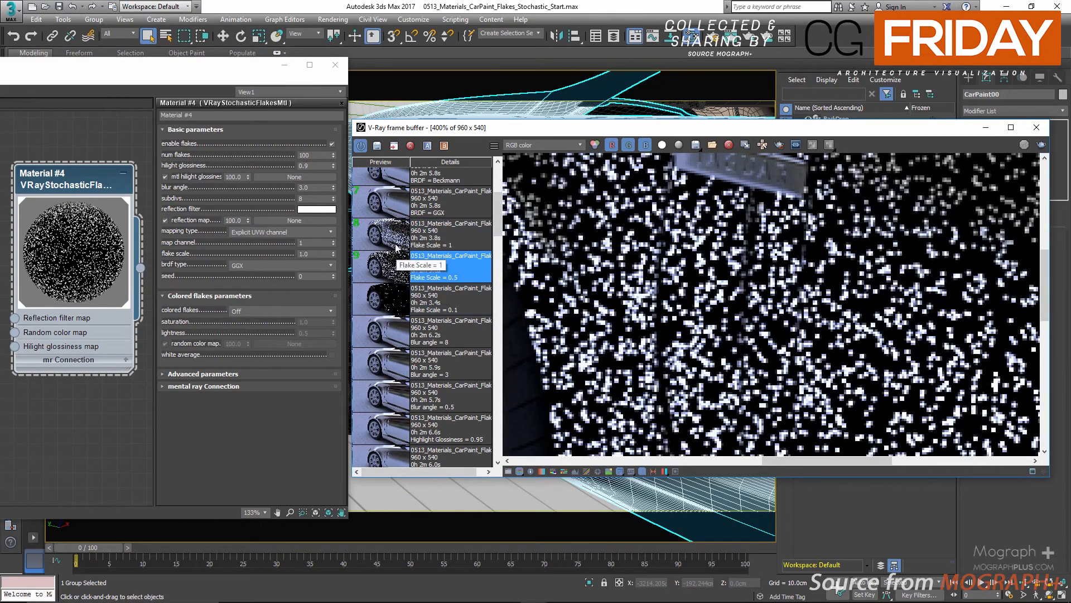
{"action": "left_click", "coordinate": [397, 242]}
{"action": "left_click", "coordinate": [390, 296]}
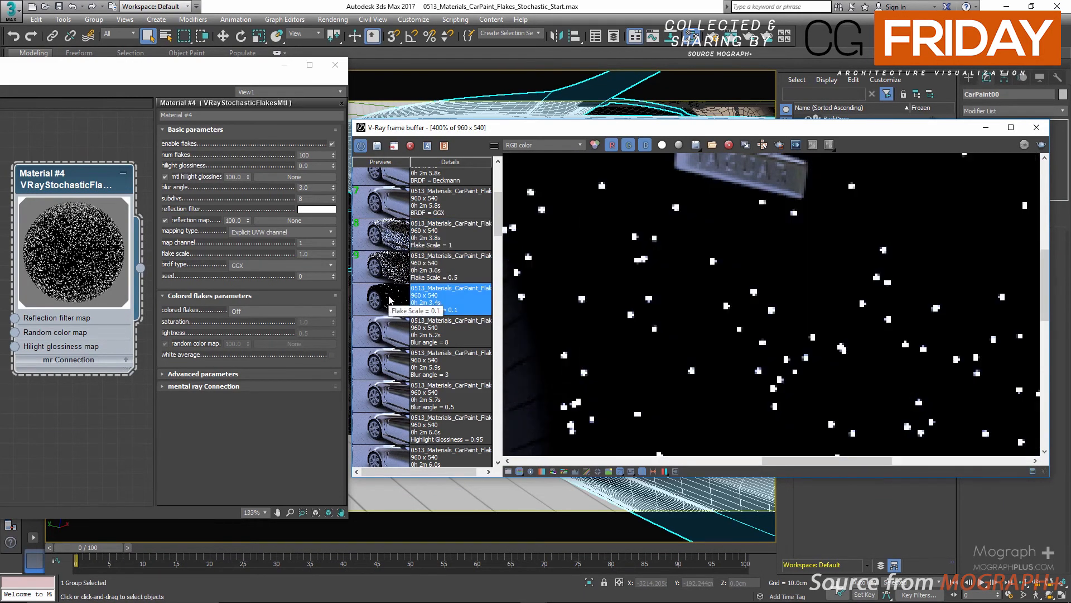
{"action": "left_click", "coordinate": [397, 274]}
{"action": "left_click", "coordinate": [397, 242]}
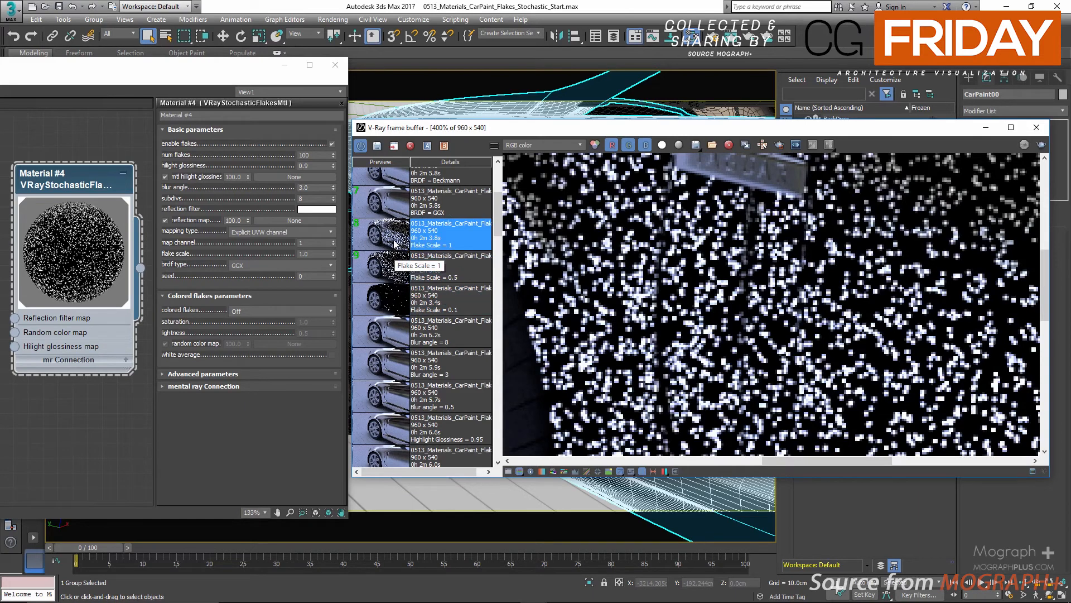
{"action": "scroll", "coordinate": [785, 300], "scroll_direction": "down", "scroll_amount": 2}
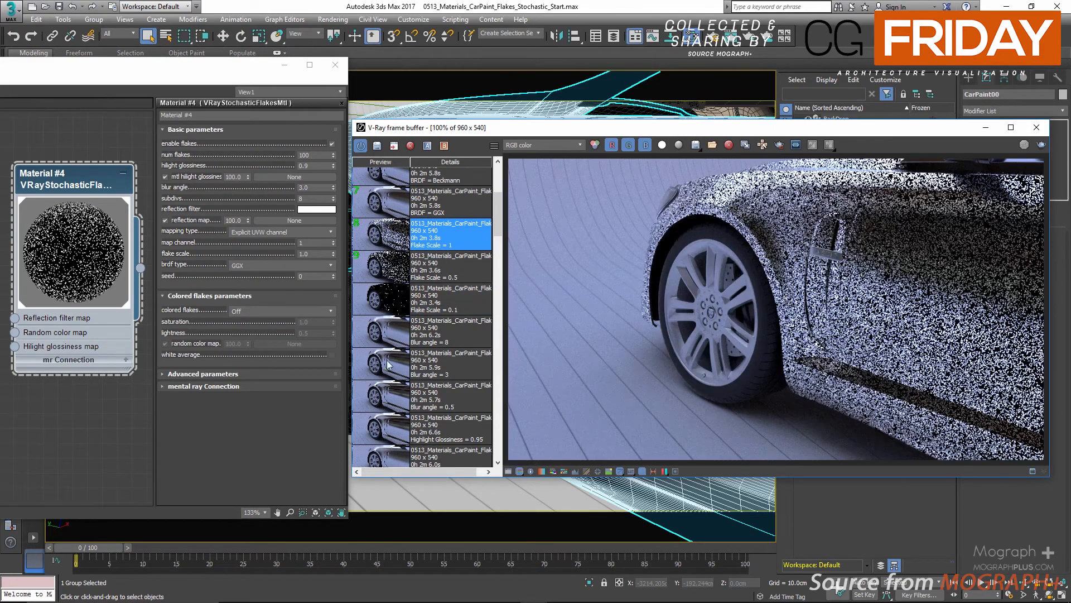
- Set the flakes material's num flakes to 3000
{"action": "double_click", "coordinate": [310, 155]}
{"action": "type", "text": "3000"}
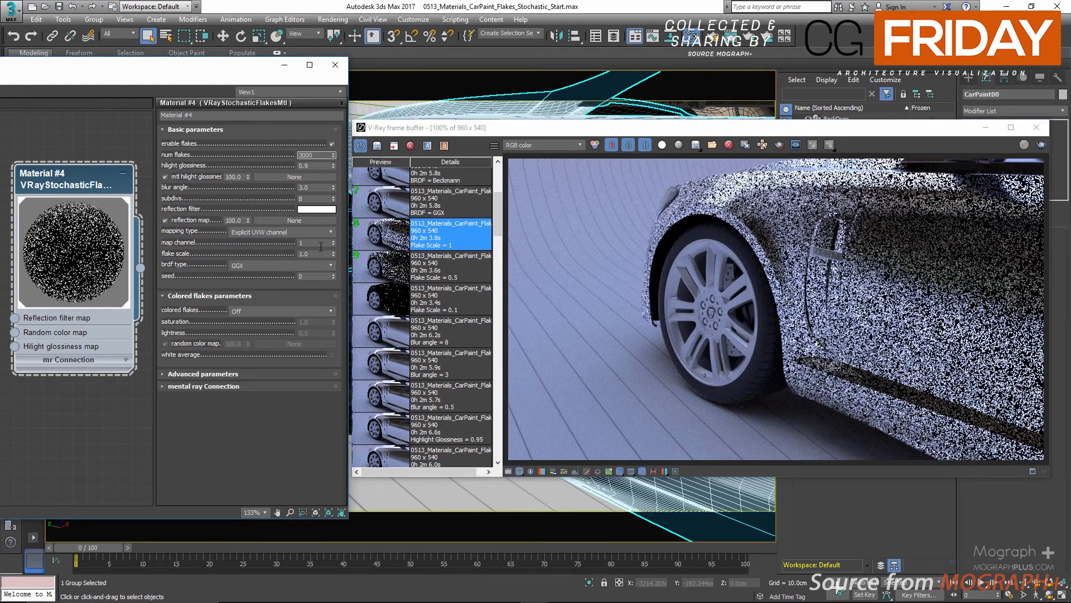
{"action": "key", "text": "Return"}
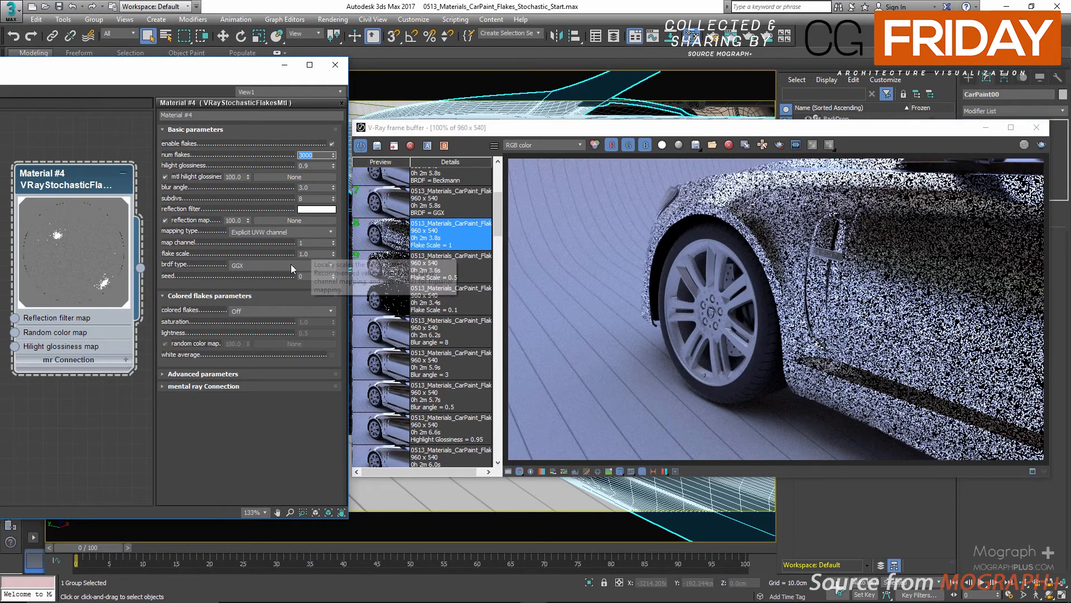
- Try the Beckmann BRDF type on the flakes material and return it to GGX
{"action": "left_click", "coordinate": [290, 265]}
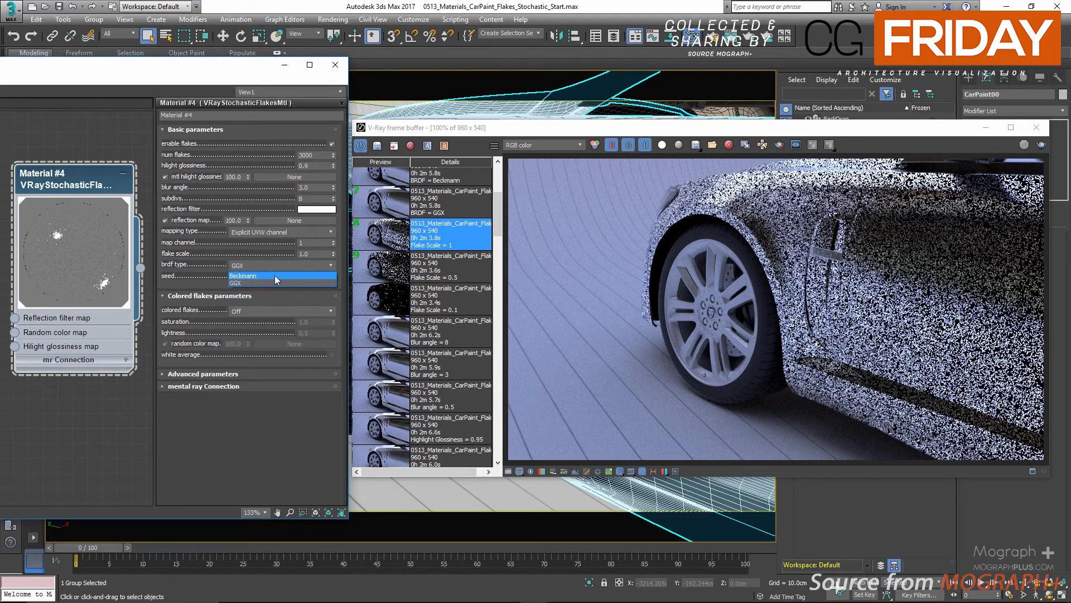
{"action": "left_click", "coordinate": [275, 276]}
{"action": "left_click", "coordinate": [287, 264]}
{"action": "left_click", "coordinate": [275, 283]}
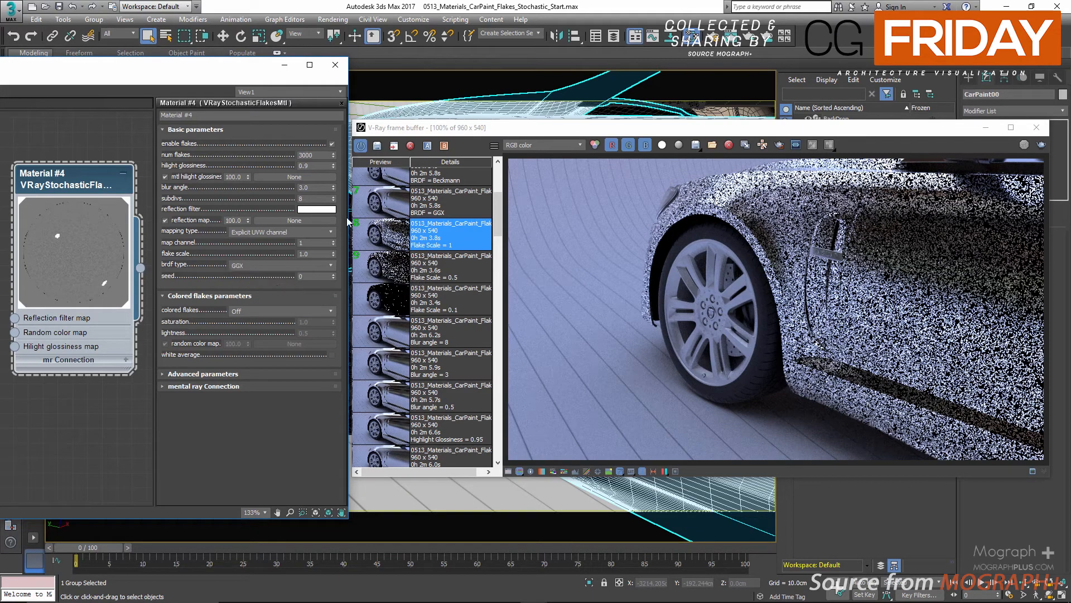
- Set the flakes material's BRDF type to Beckmann while viewing the saved "BRDF = GGX" and "BRDF = Beckmann" renders
{"action": "double_click", "coordinate": [385, 202]}
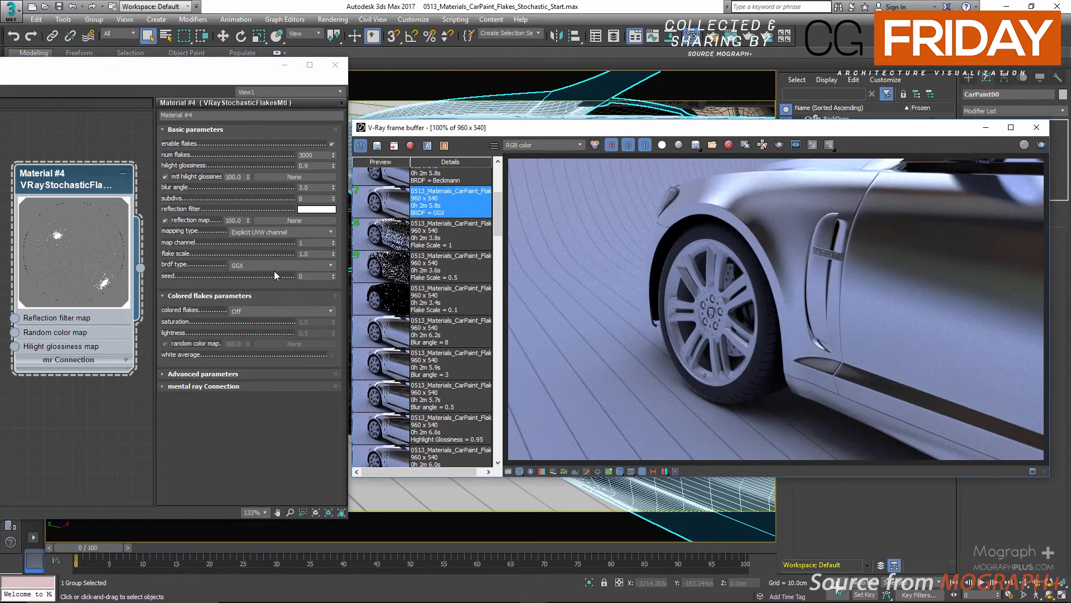
{"action": "left_click", "coordinate": [269, 268]}
{"action": "left_click", "coordinate": [437, 175]}
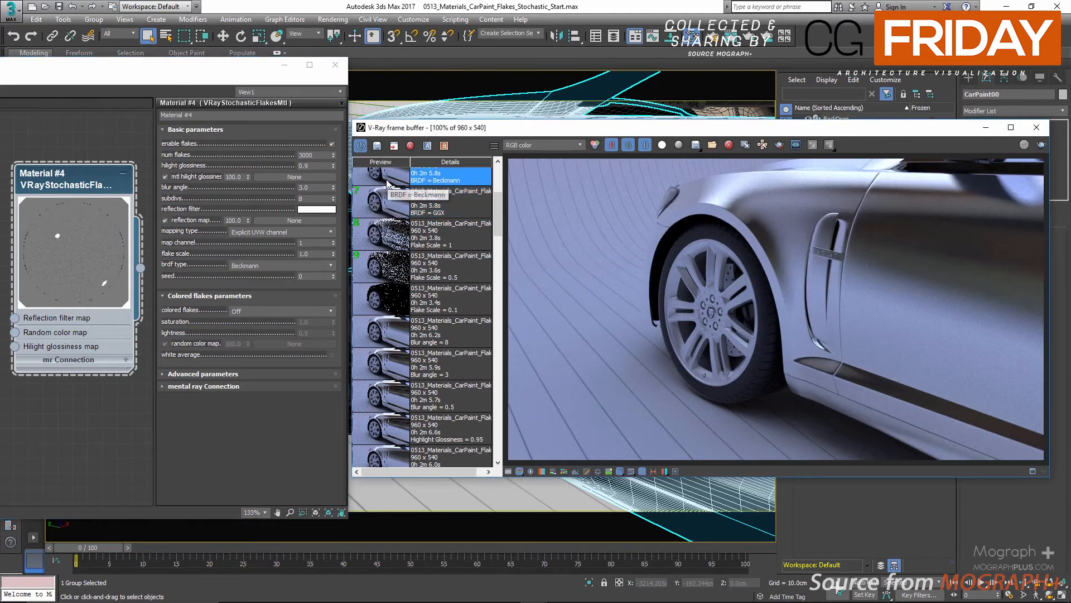
- Compare the car highlights between the saved "BRDF = GGX" and "BRDF = Beckmann" renders
{"action": "scroll", "coordinate": [635, 277], "scroll_direction": "up", "scroll_amount": 2}
{"action": "scroll", "coordinate": [614, 268], "scroll_direction": "down", "scroll_amount": 2}
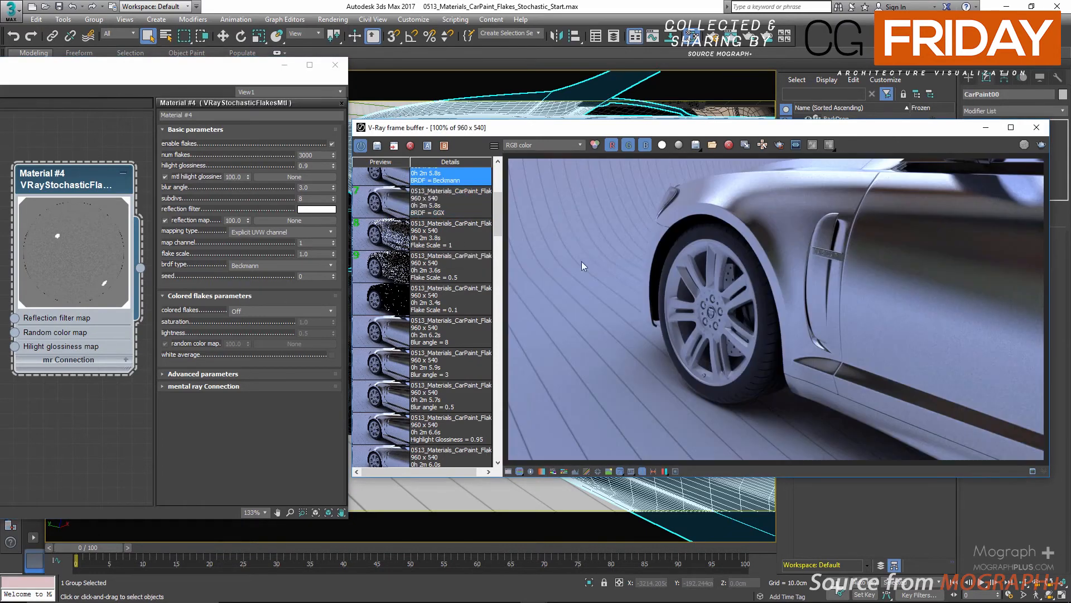
{"action": "scroll", "coordinate": [383, 273], "scroll_direction": "up", "scroll_amount": 2}
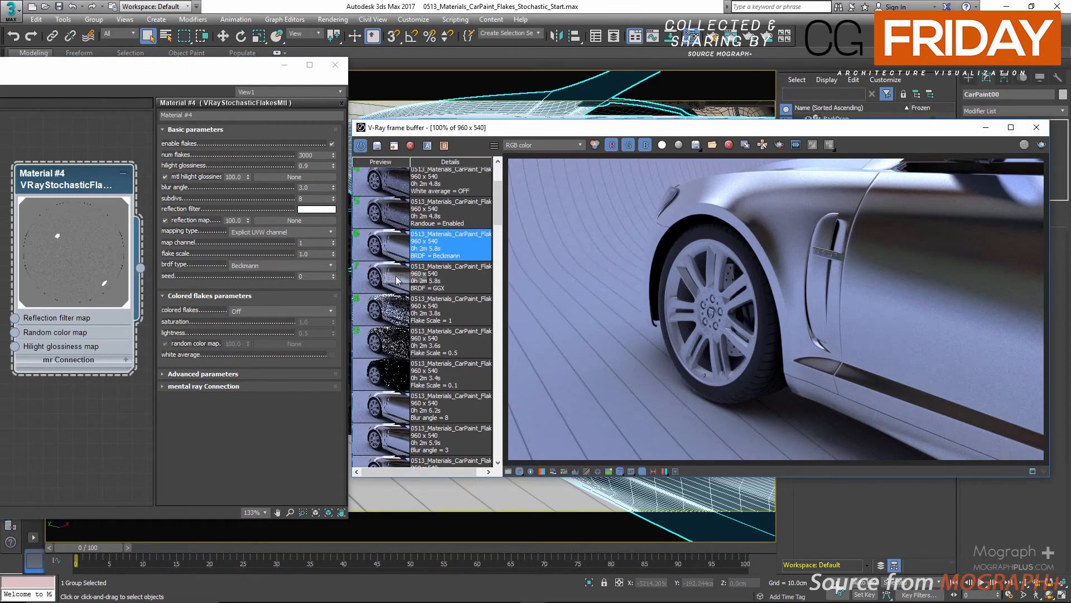
{"action": "left_click", "coordinate": [390, 274]}
{"action": "left_click", "coordinate": [397, 259]}
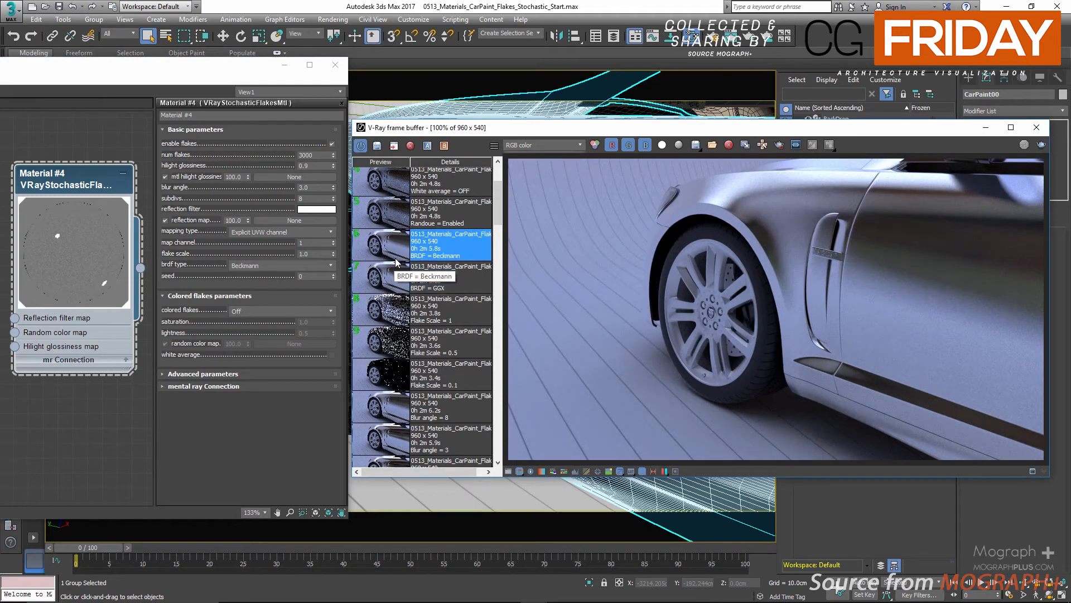
{"action": "scroll", "coordinate": [436, 326], "scroll_direction": "up", "scroll_amount": 3}
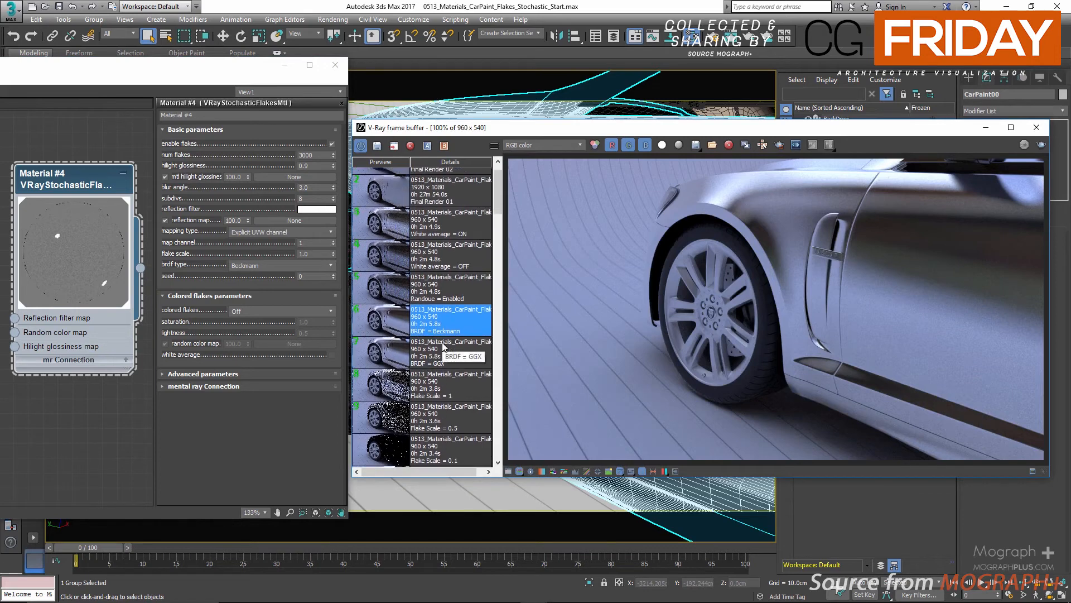
- Try Random hue for the colored flakes, and set the option to Random from map
{"action": "left_click", "coordinate": [262, 309]}
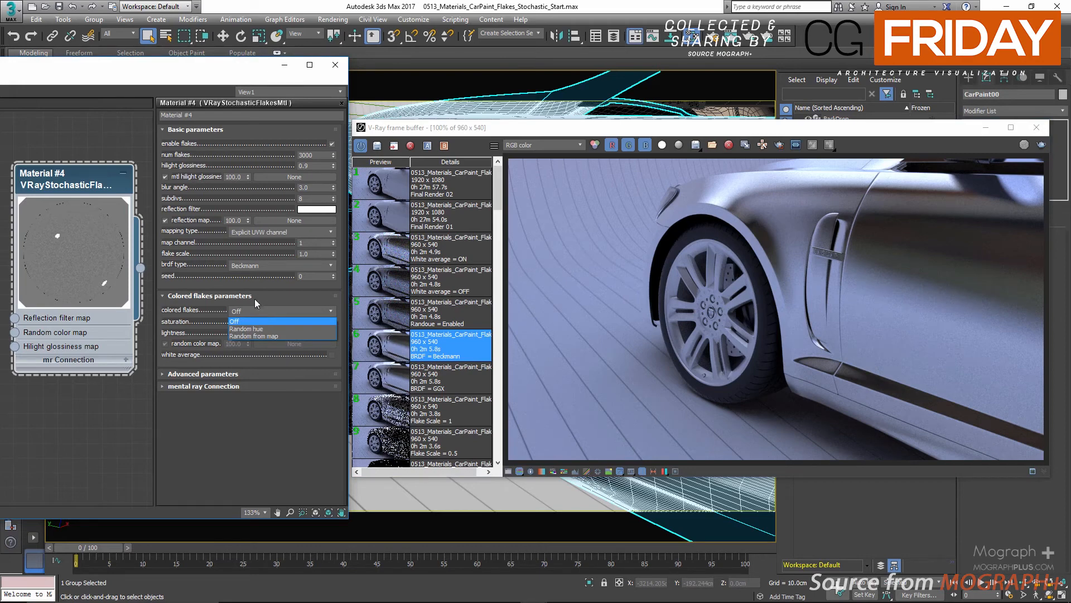
{"action": "left_click", "coordinate": [270, 329]}
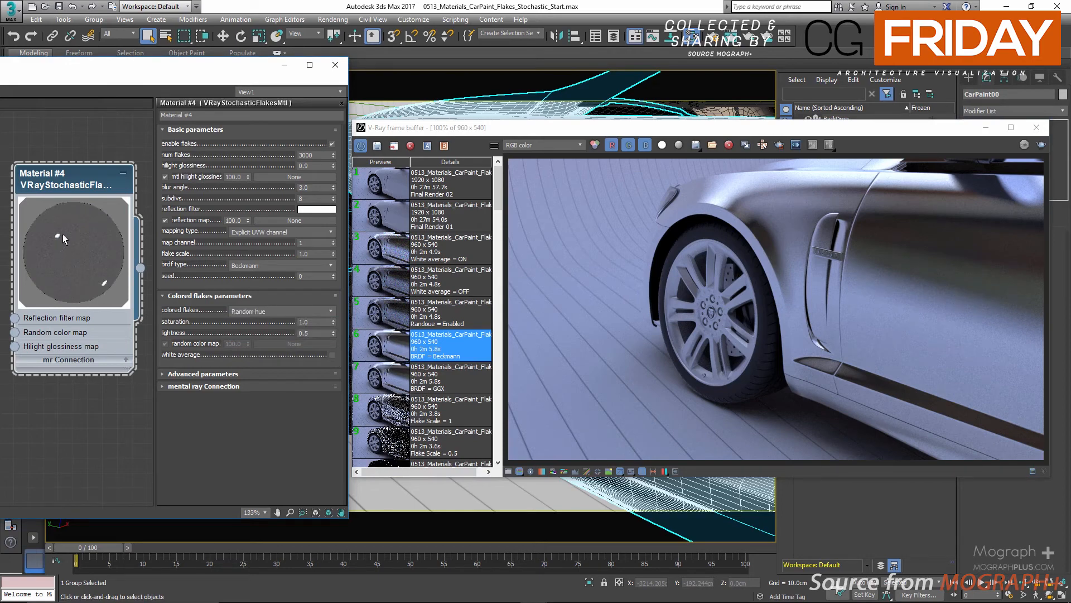
{"action": "left_click", "coordinate": [262, 309]}
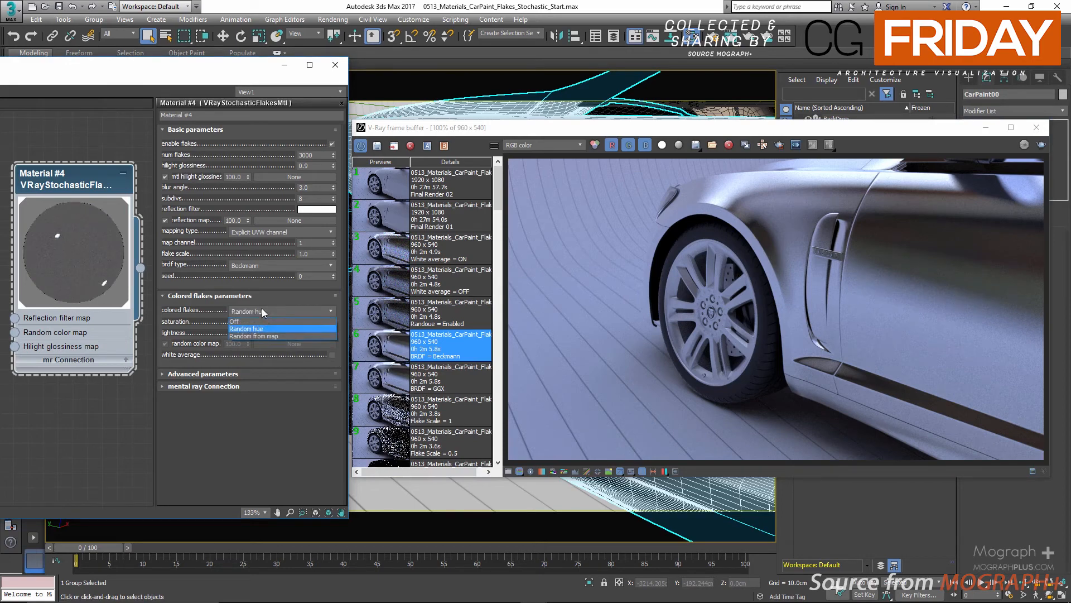
{"action": "left_click", "coordinate": [273, 337]}
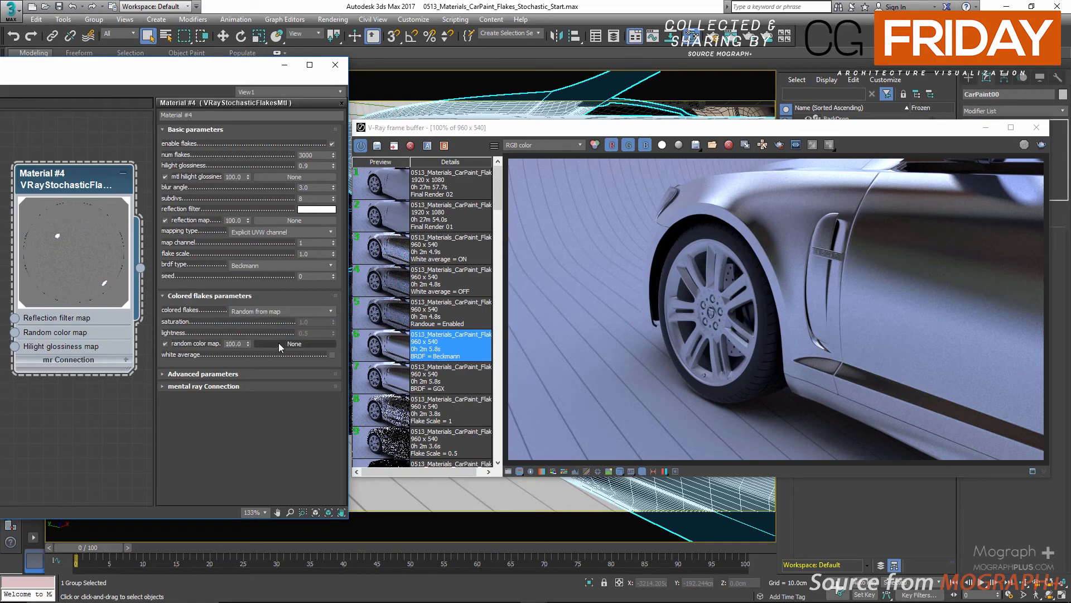